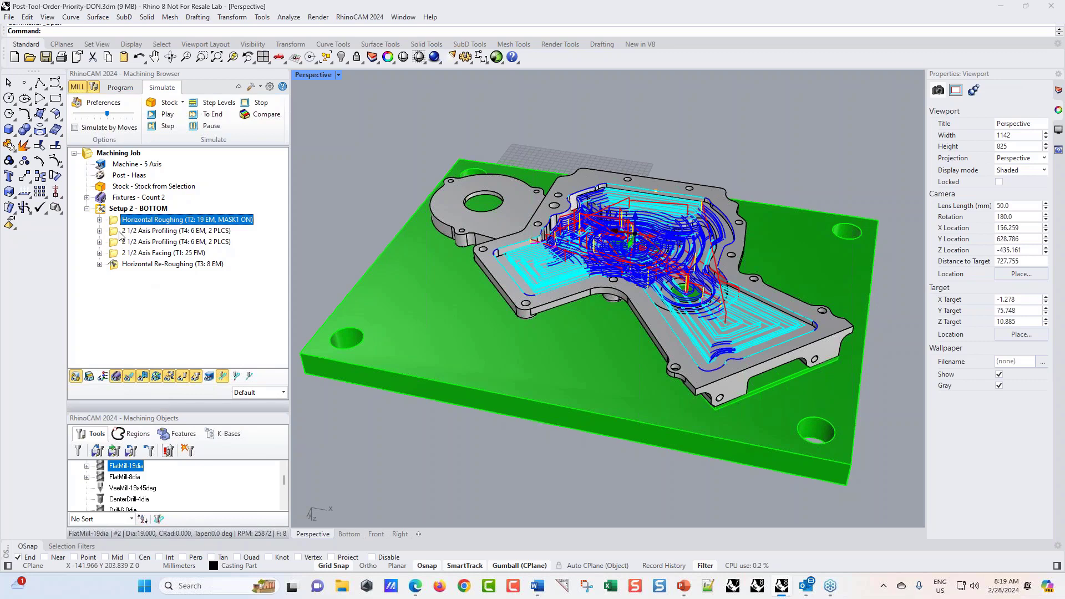
Step: Review the toolpaths of the profiling, facing and horizontal re-roughing operations under Setup 2 - BOTTOM
left_click(117, 231)
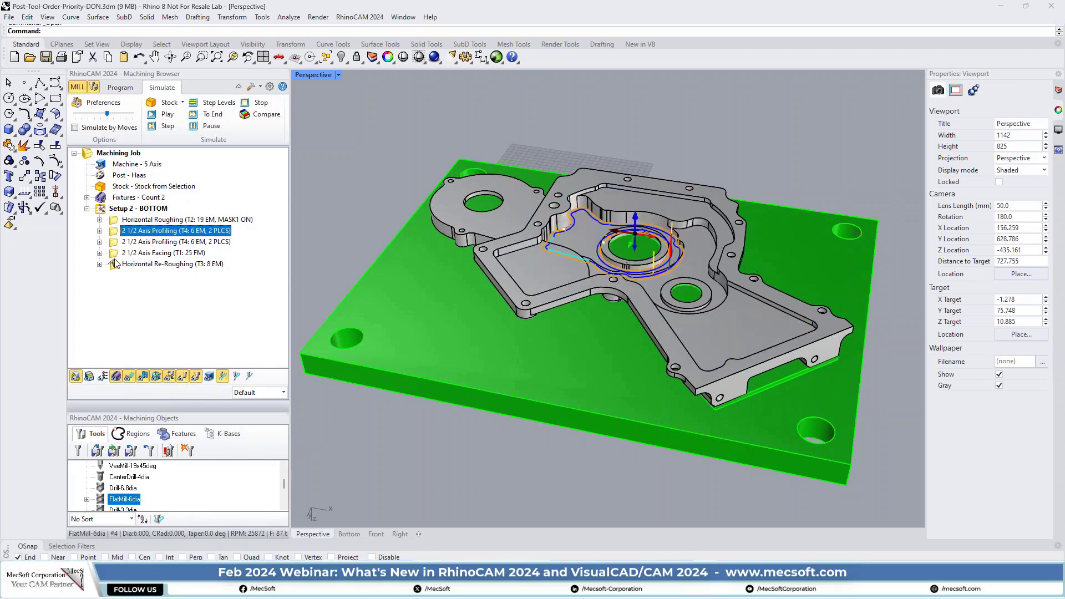
left_click(117, 244)
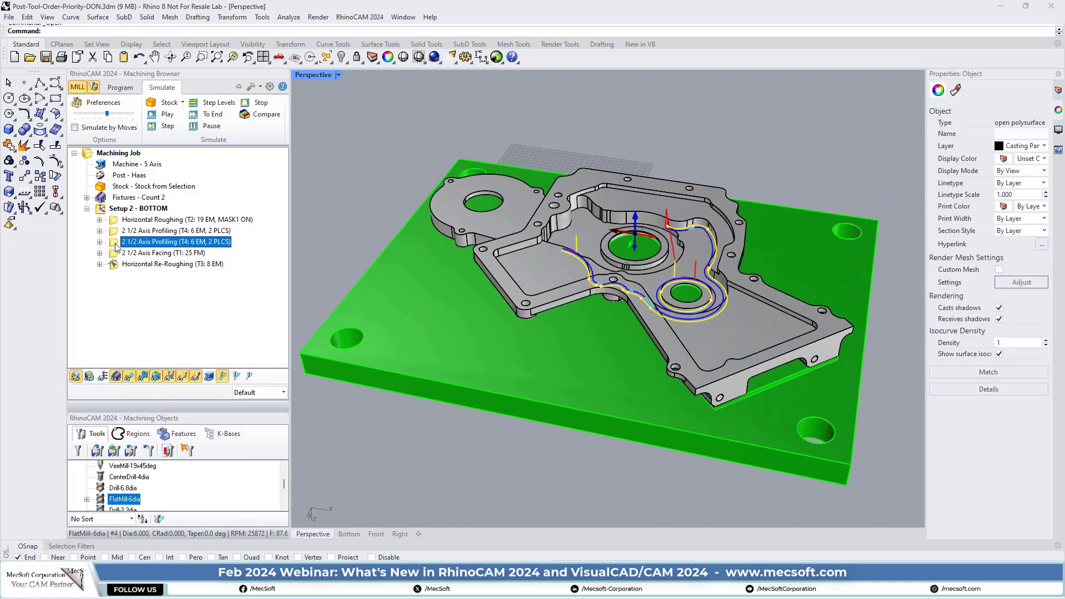
left_click(115, 254)
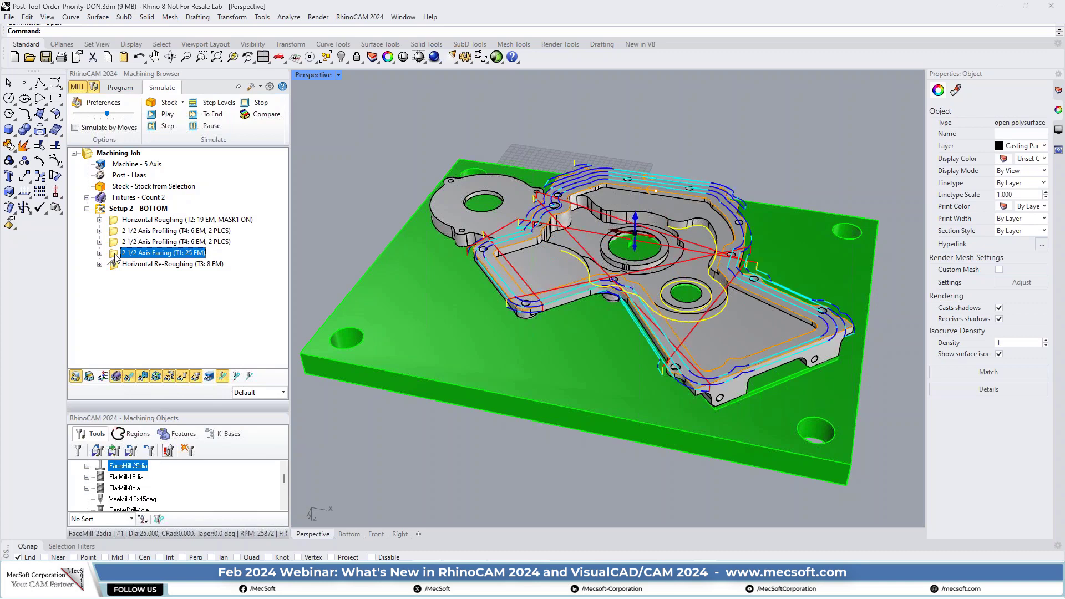
left_click(115, 265)
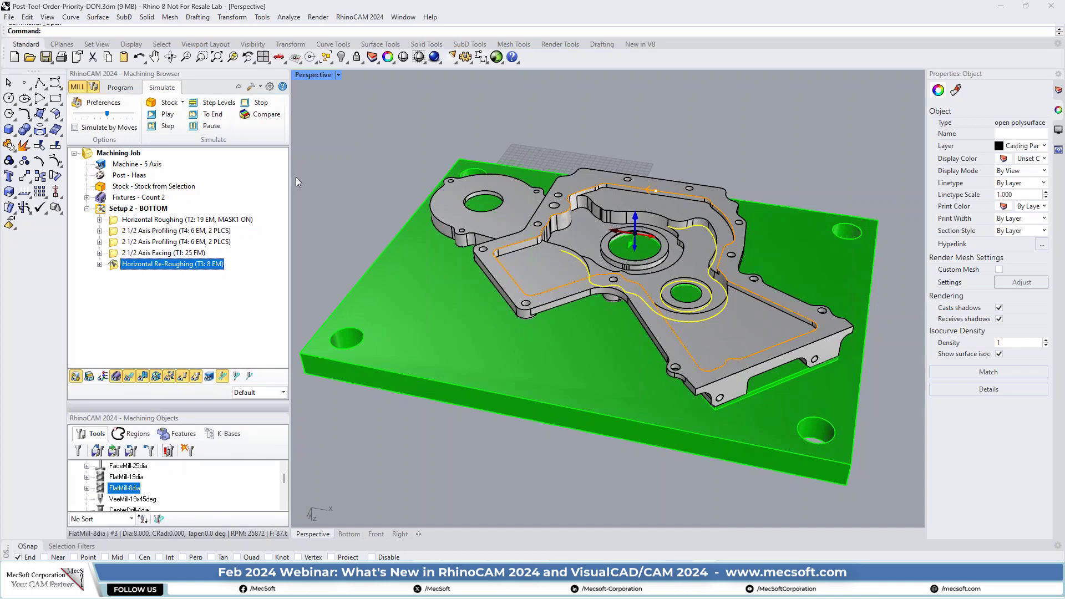
Step: Examine the post order options in the Post Processor preferences, keeping the posting in created order
left_click(270, 86)
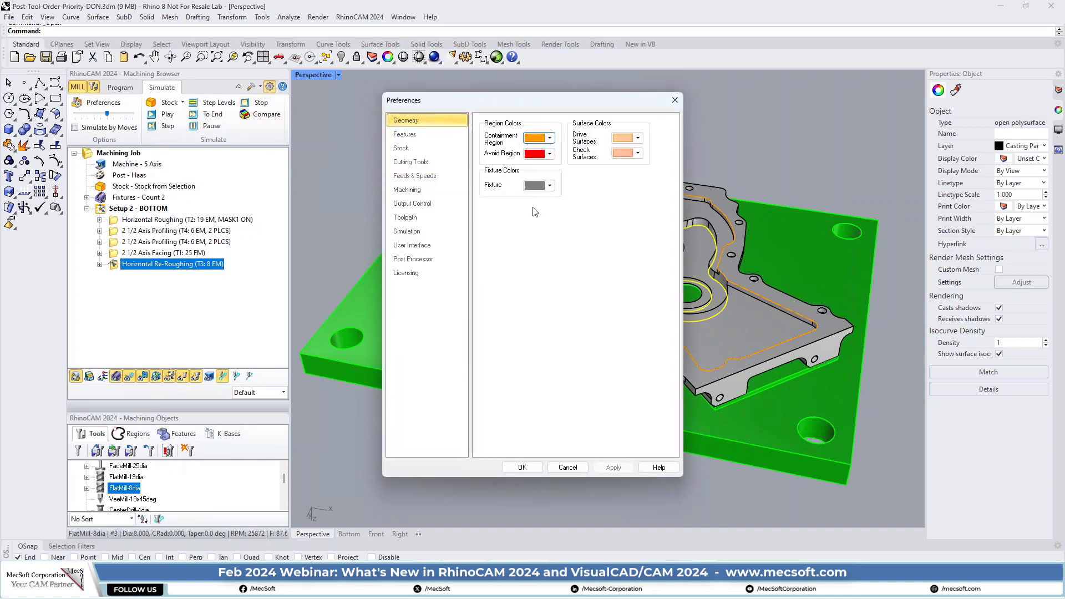
left_click(413, 259)
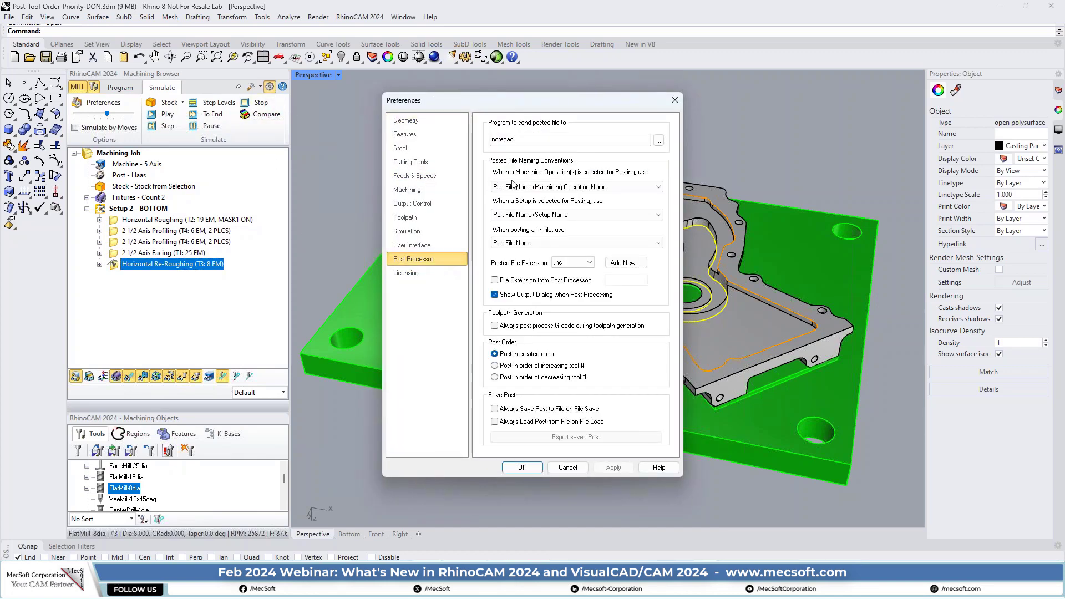
left_click_drag(537, 103, 497, 82)
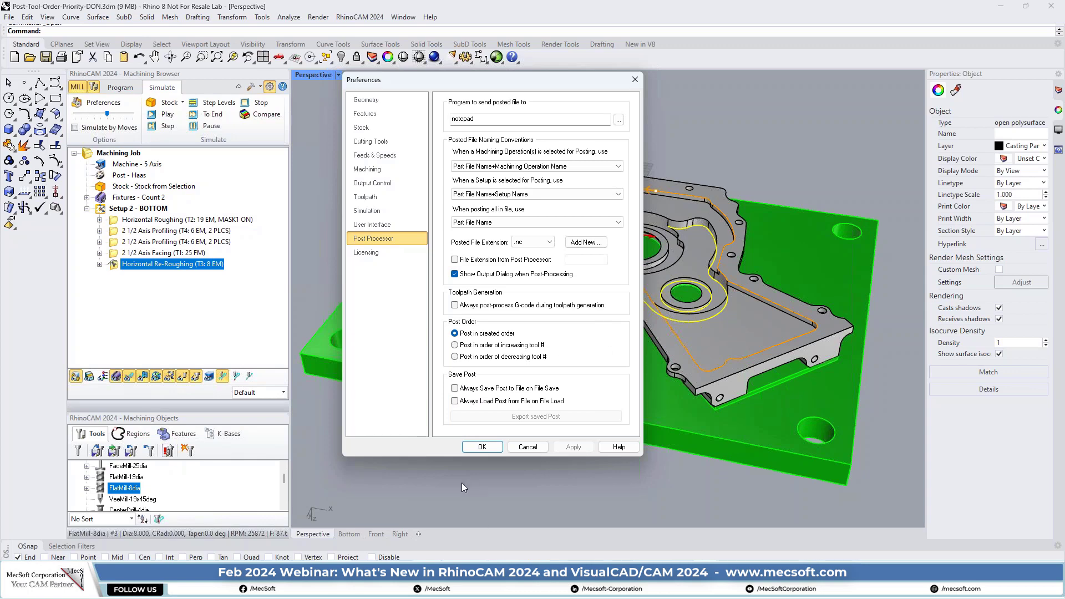
left_click(482, 447)
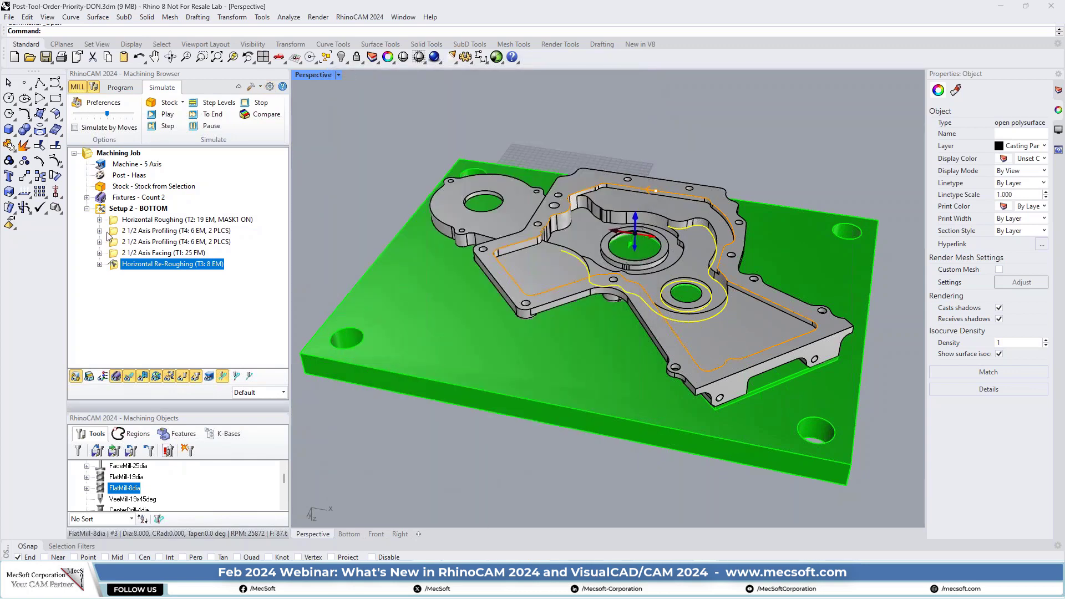
Step: Post Setup 2 - BOTTOM with the Haas post, replacing the existing .nc file, and close the posted code after viewing it
left_click(103, 209)
right_click(153, 209)
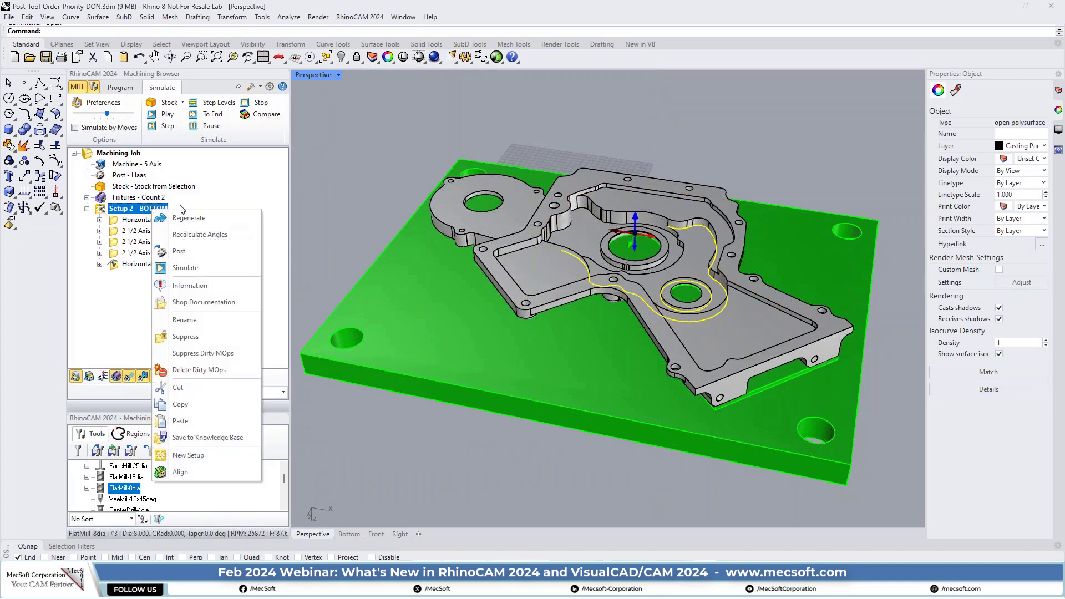
left_click(188, 249)
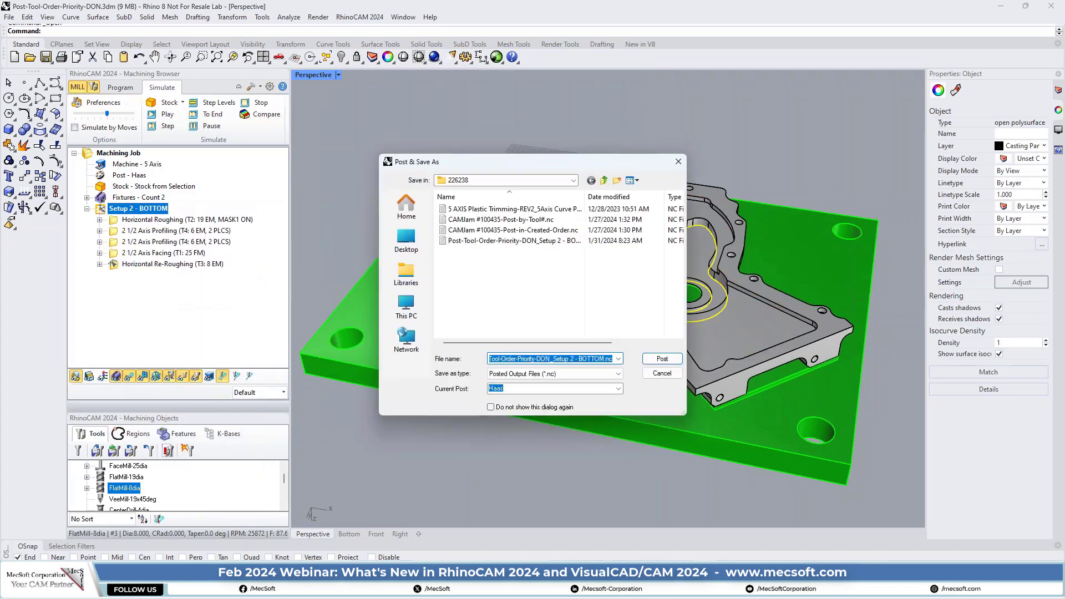
left_click(671, 360)
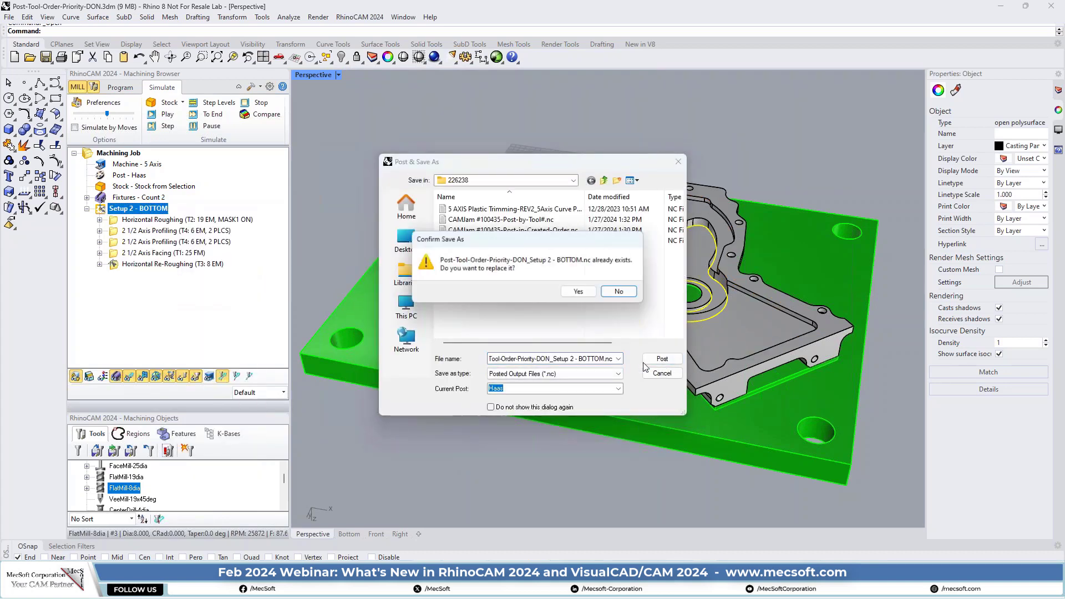
left_click(577, 293)
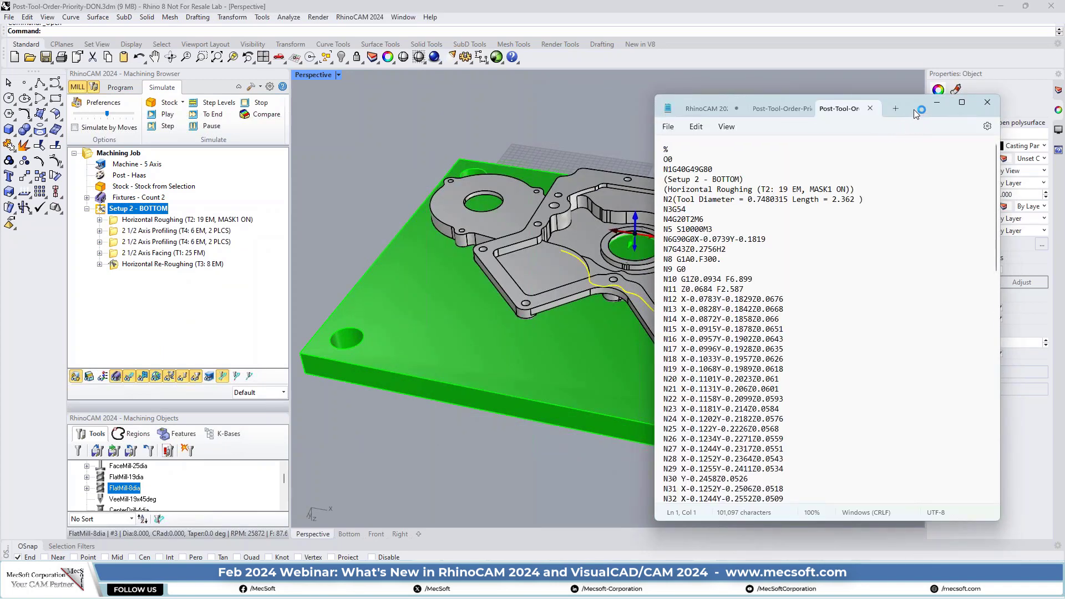
left_click_drag(914, 109, 888, 83)
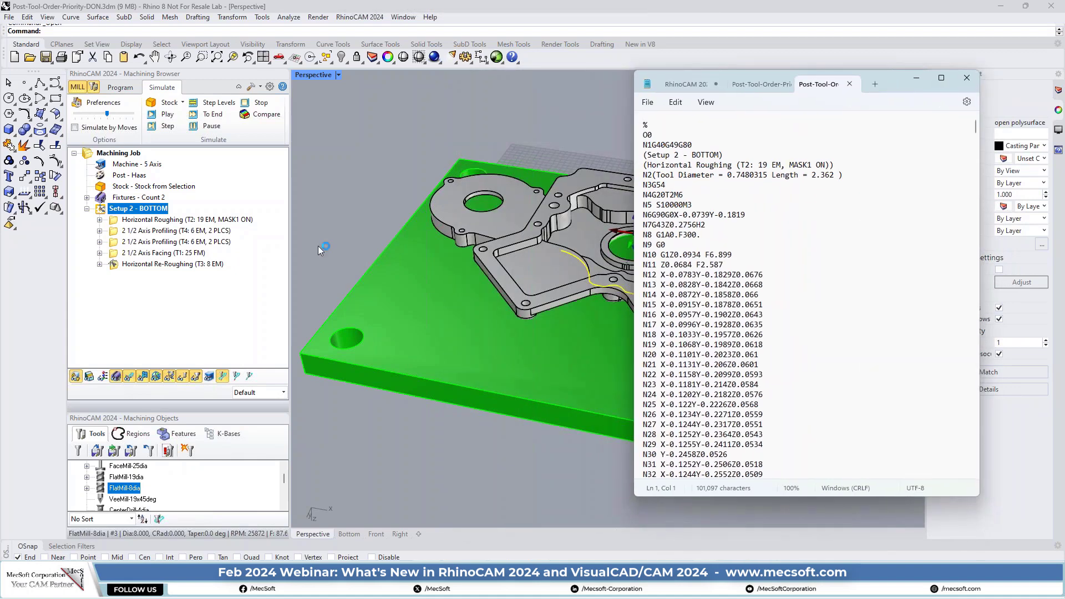
left_click(966, 78)
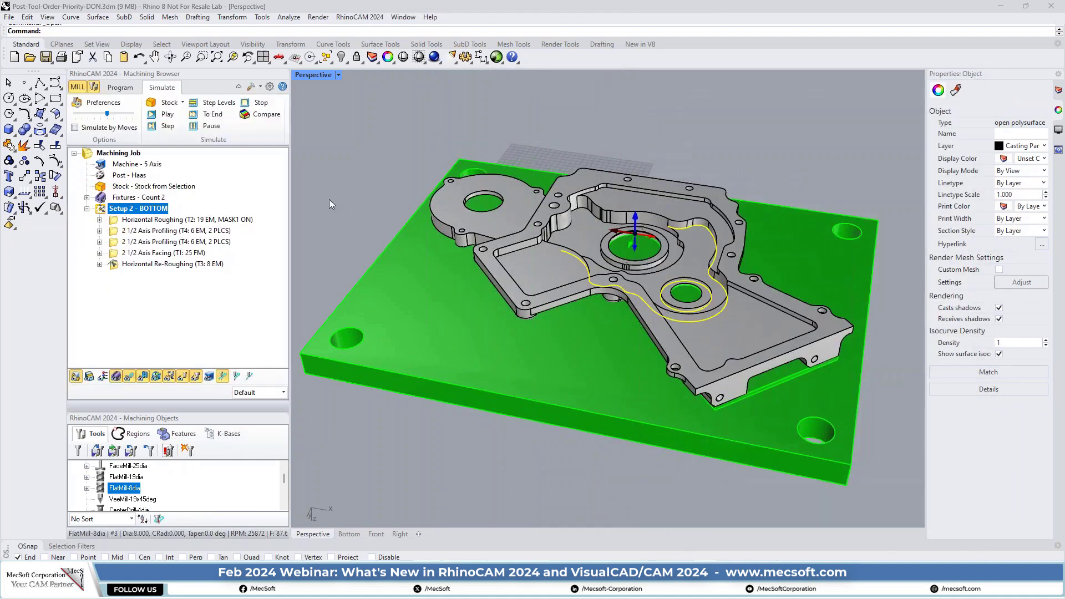
Step: Set the post-processor preference for post order to "Post in order of increasing tool #"
left_click(271, 87)
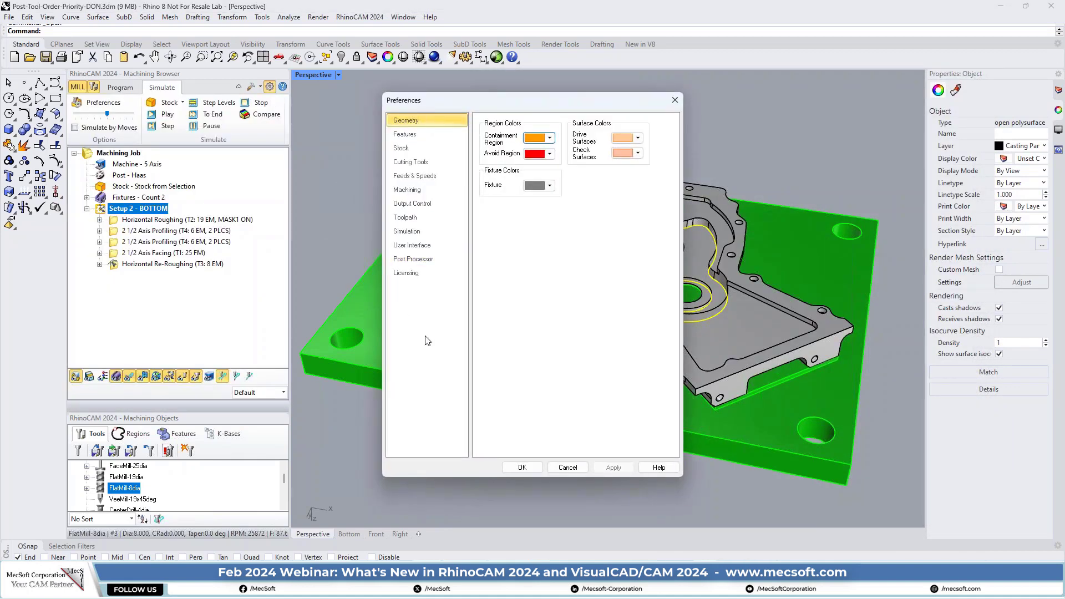
left_click(406, 261)
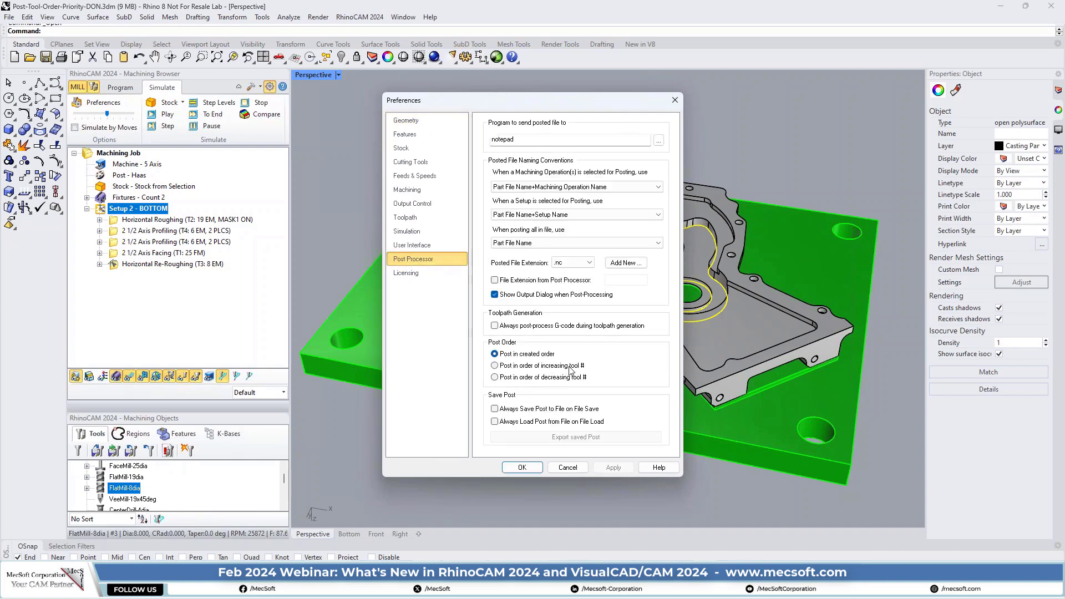
left_click(495, 366)
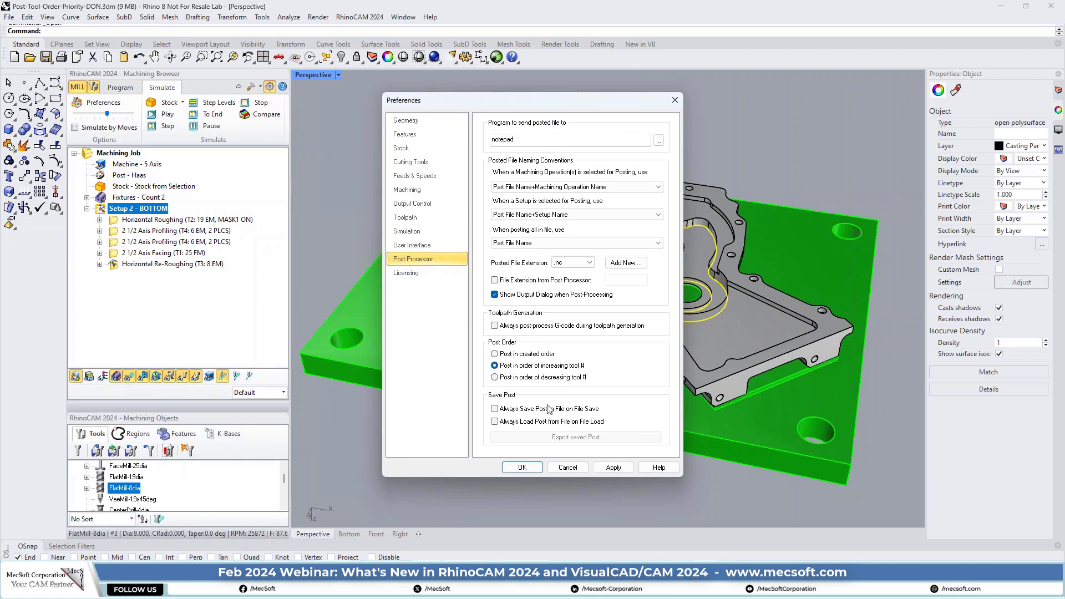
left_click(523, 469)
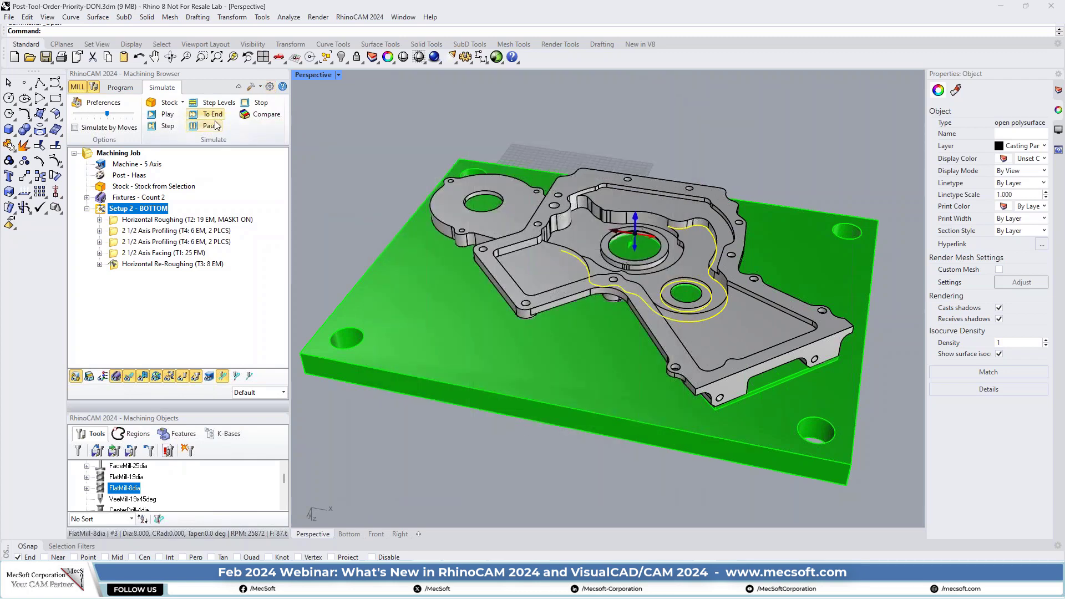
Step: Post Setup 2 - BOTTOM again with the Haas post, replace the existing .nc file, and check the post sort order comment in the code
right_click(164, 208)
left_click(427, 256)
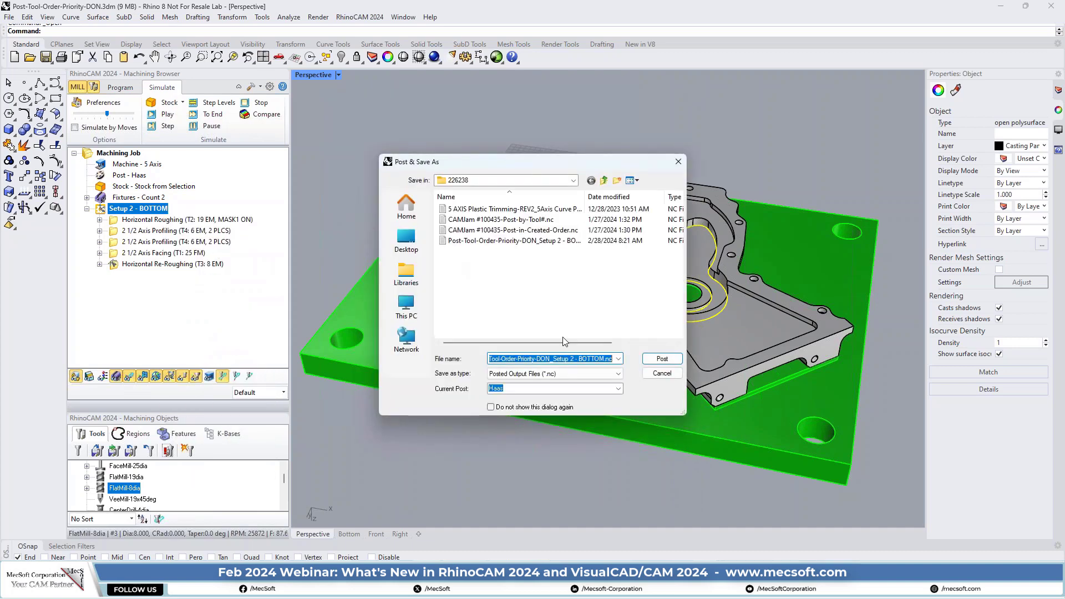
left_click(661, 359)
left_click(579, 292)
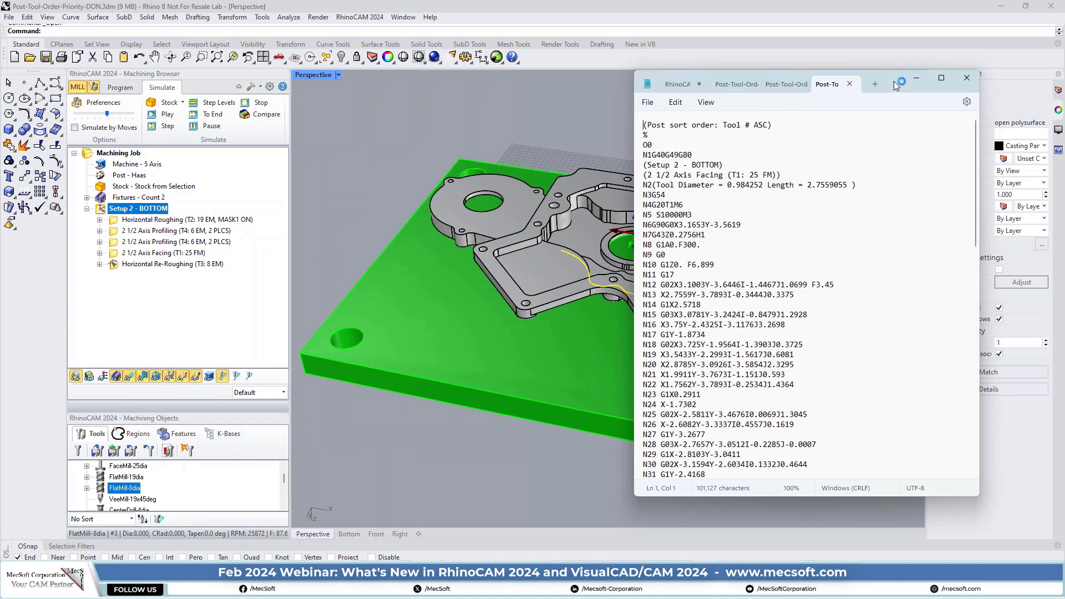
key("shift+End")
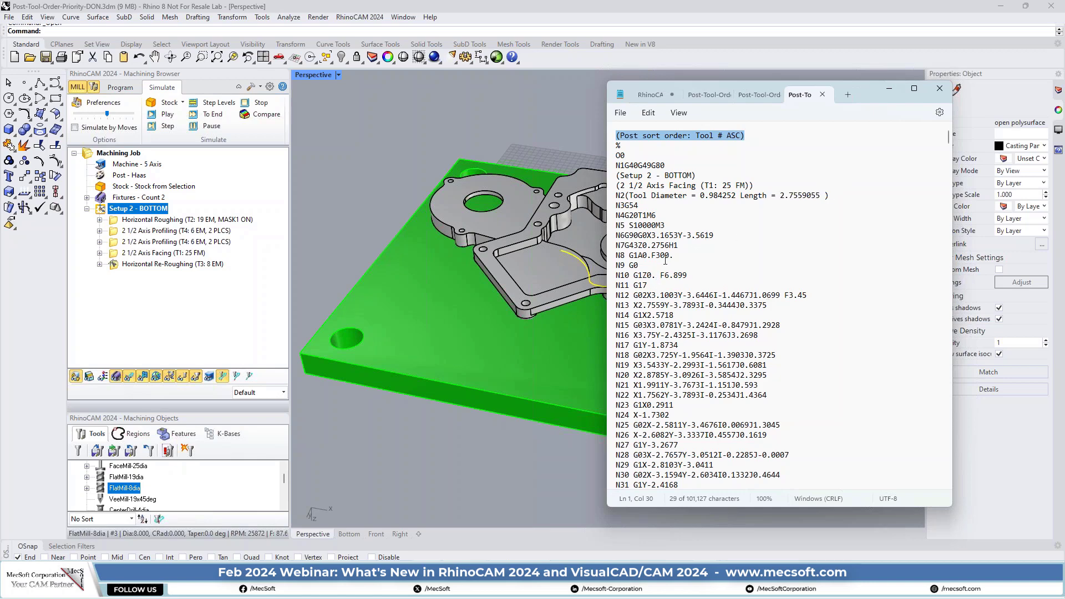
key("Right")
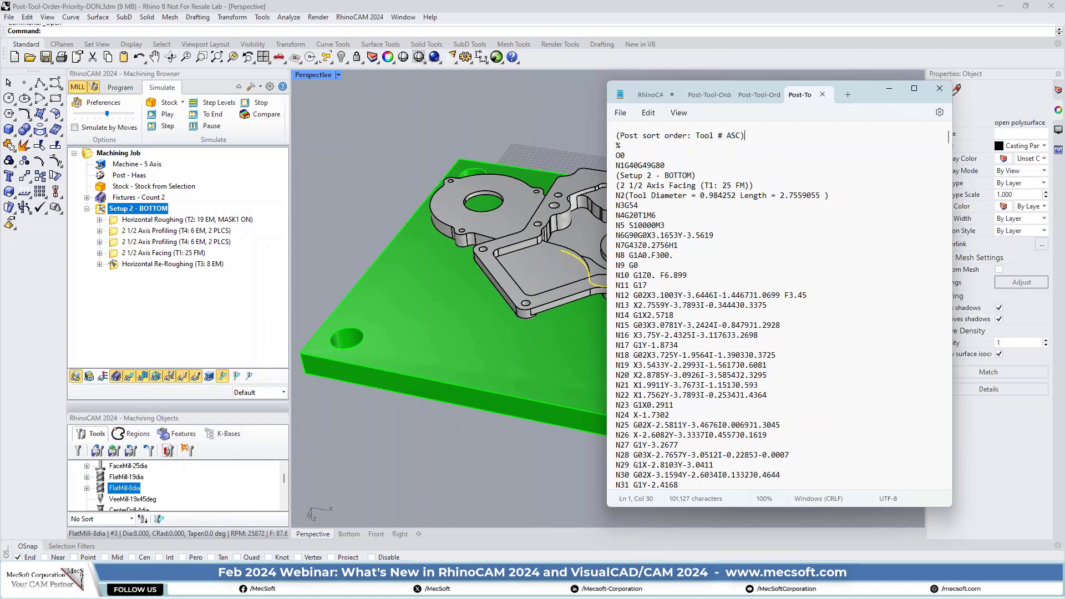
Step: Search the posted G-code for "t1" to locate the facing operation
left_click(648, 113)
left_click(673, 227)
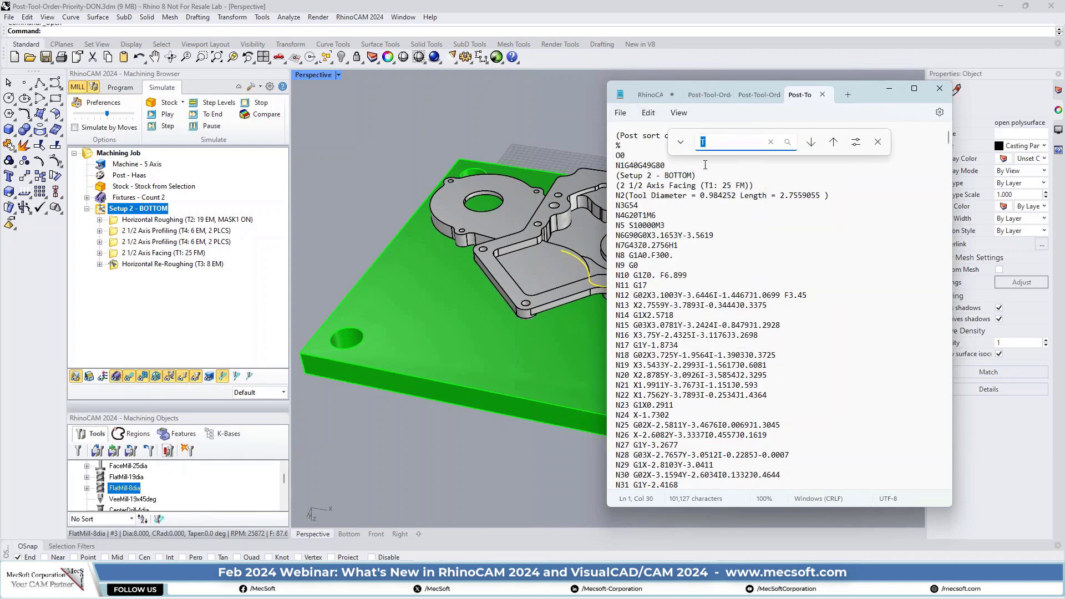
type("t1")
left_click(812, 142)
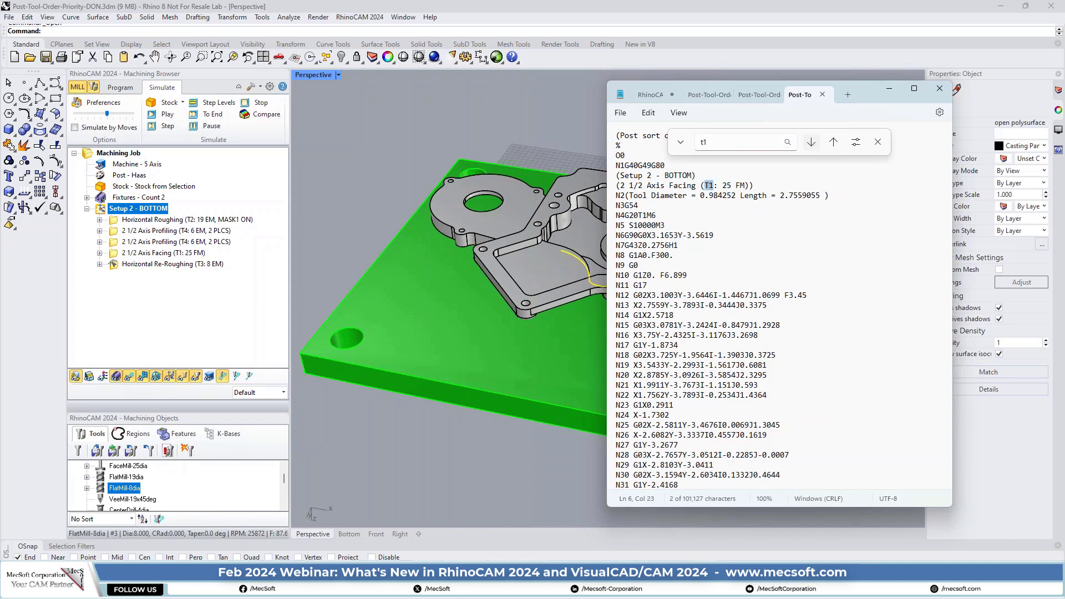
left_click(812, 142)
Step: Search the posted G-code for "t2" and "t3" to check the order of the roughing operations, and close the posted file
left_click(728, 142)
key("BackSpace")
type("2")
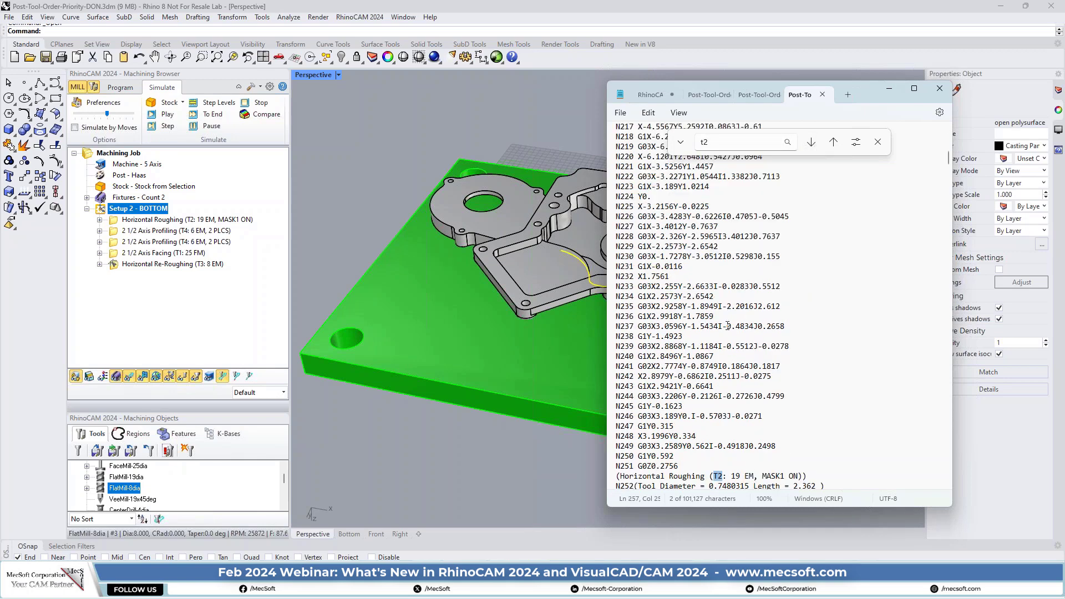
scroll(737, 377, "down", 1)
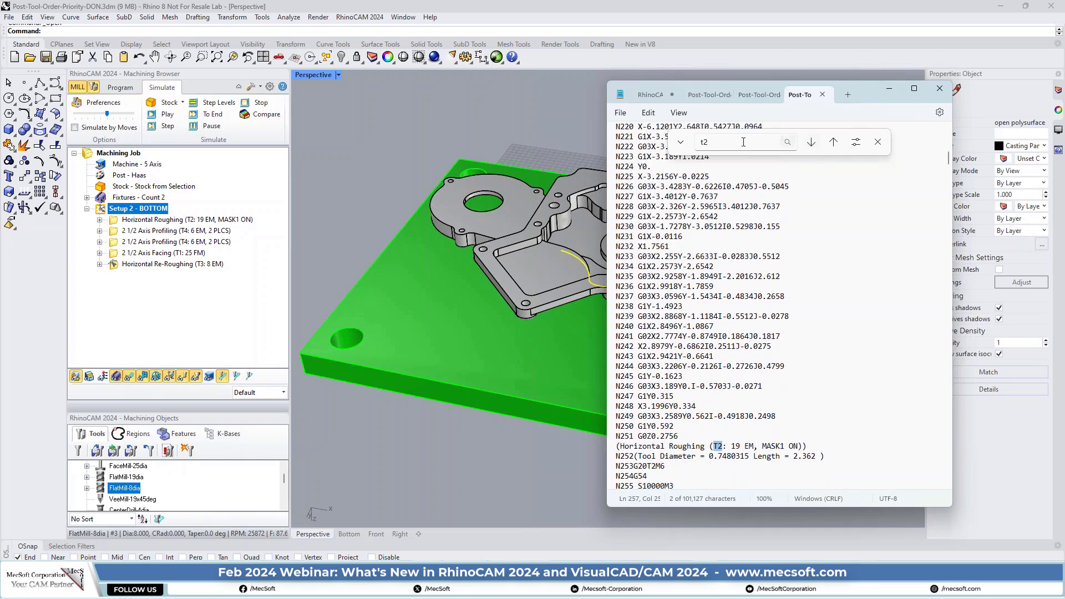
left_click(713, 141)
key("BackSpace")
type("3")
left_click(812, 143)
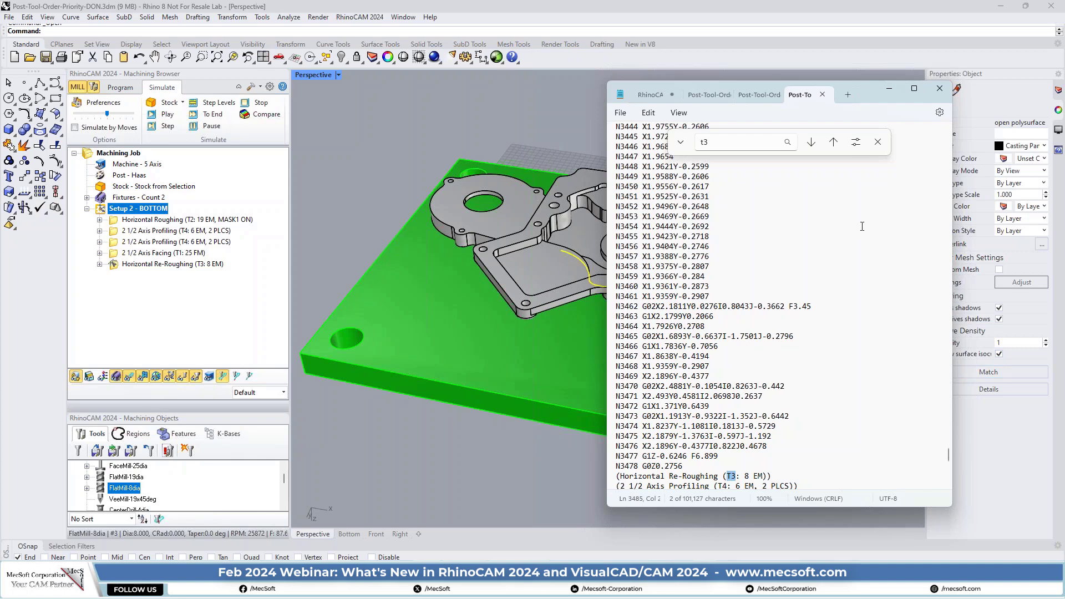
left_click(940, 88)
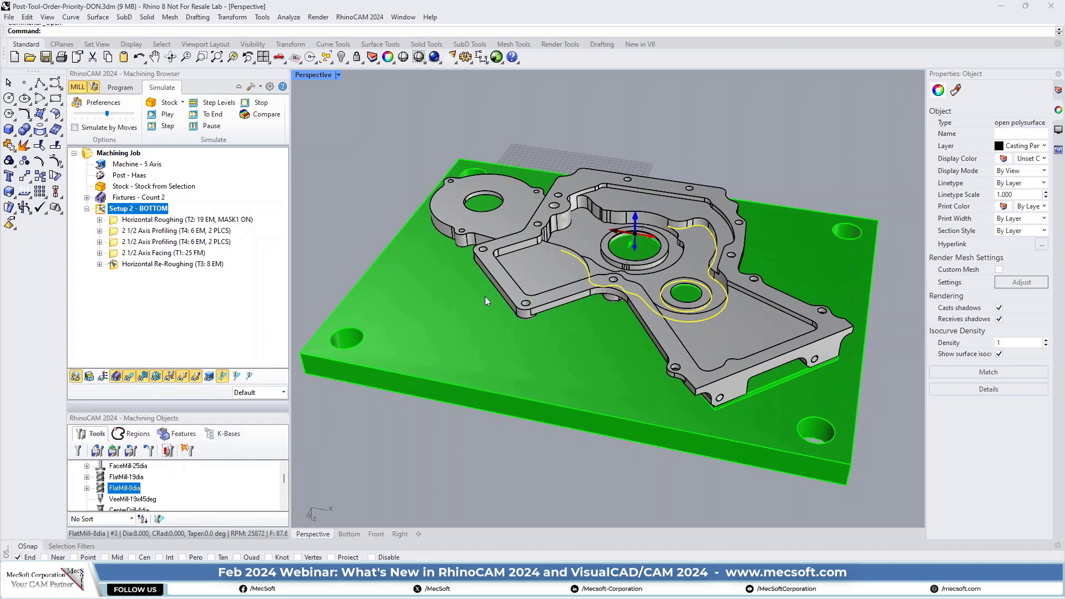
Step: Switch to the 5Axis-Drilling-DON.3dm file and examine the holes around the dome from several angles and up close
key("alt+Tab")
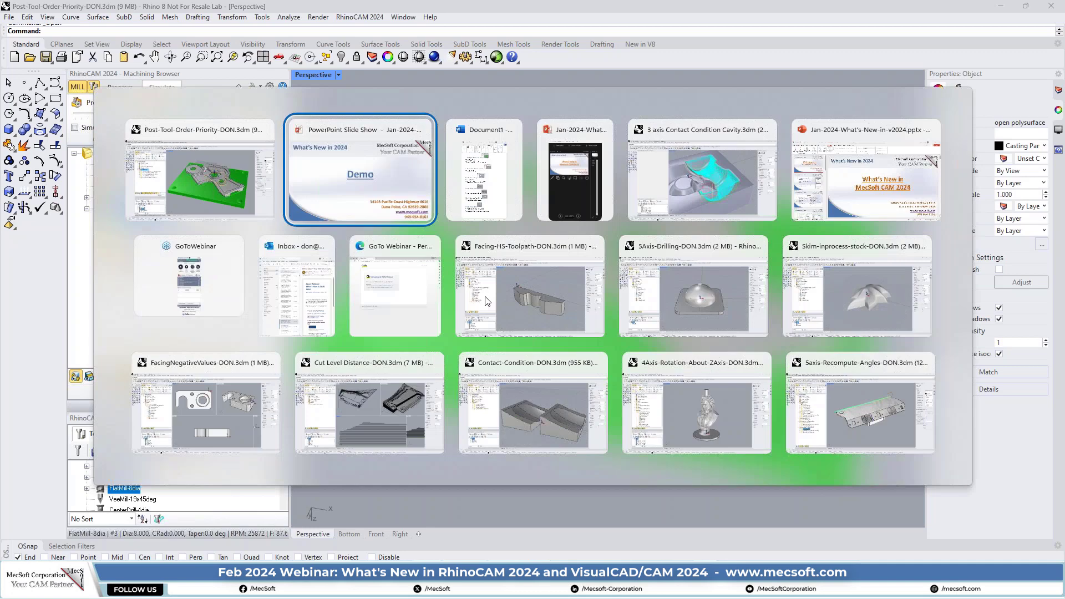
left_click(674, 302)
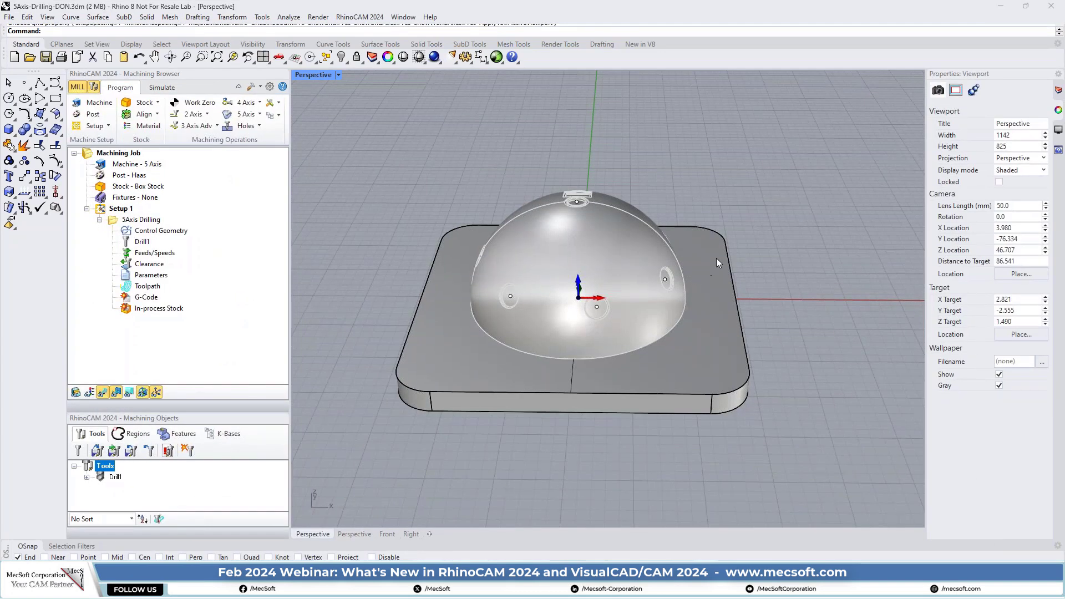
mouse_move(775, 242)
right_mouse_down()
mouse_move(494, 185)
mouse_move(494, 202)
mouse_move(774, 224)
right_mouse_up()
right_click_drag(574, 301, 691, 278)
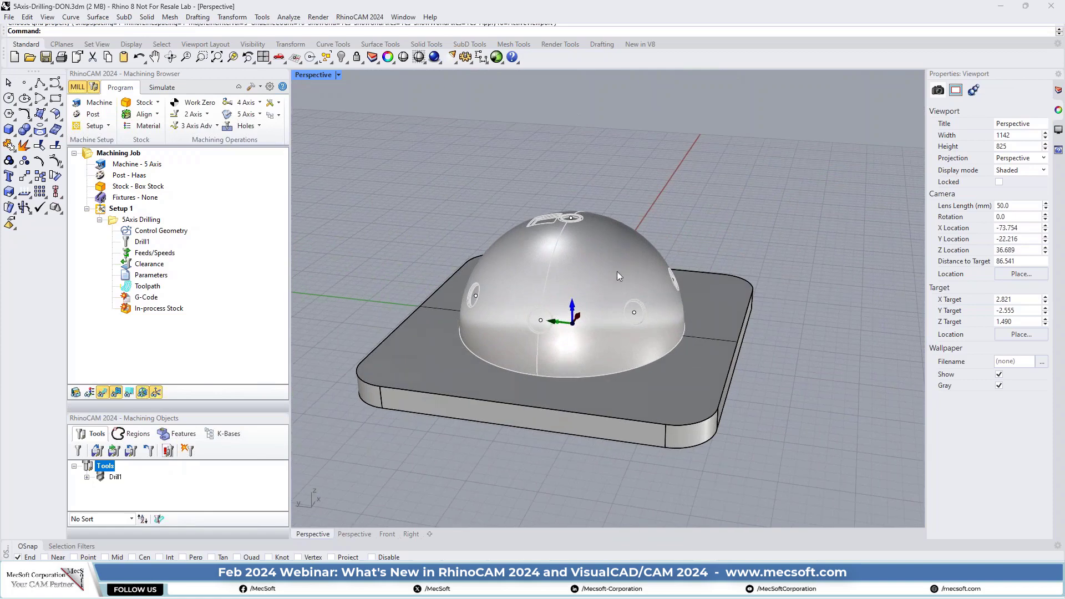
right_click_drag(518, 270, 556, 344)
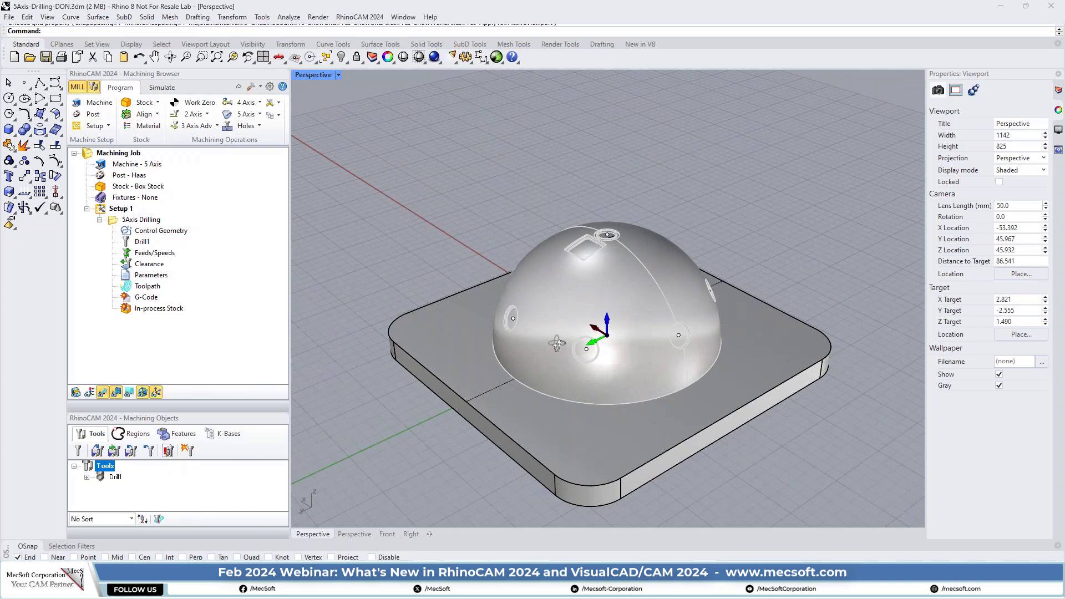
right_click_drag(556, 344, 570, 337)
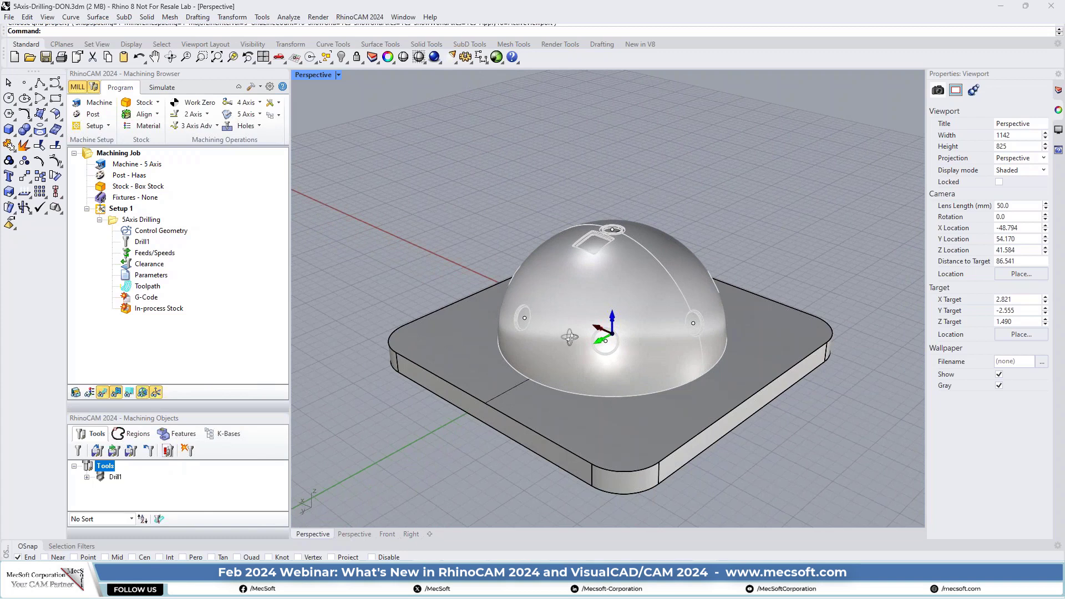
scroll(570, 338, "up", 4)
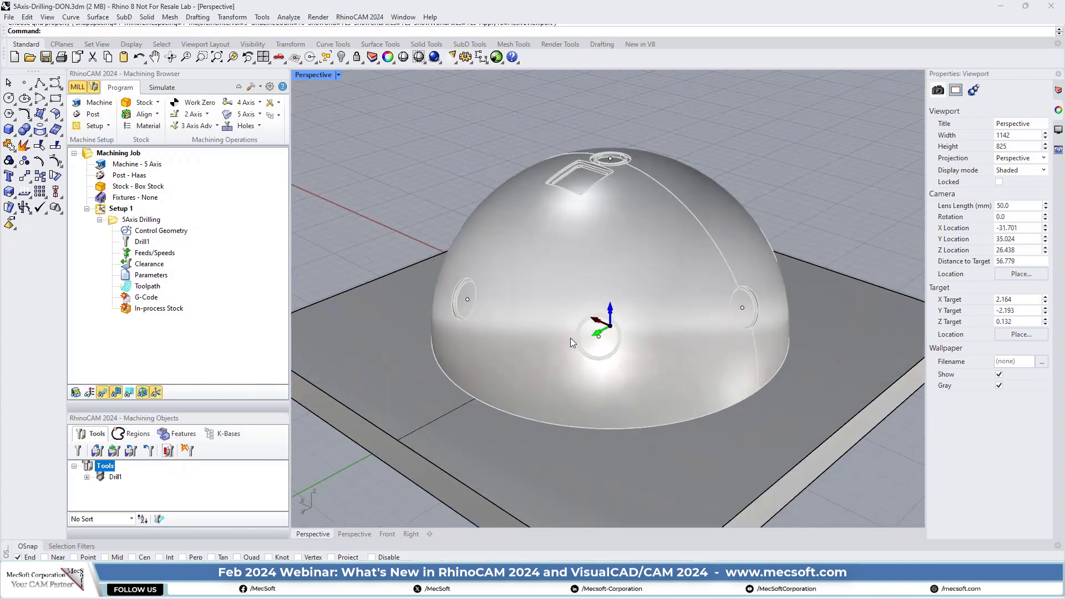
scroll(609, 346, "up", 8)
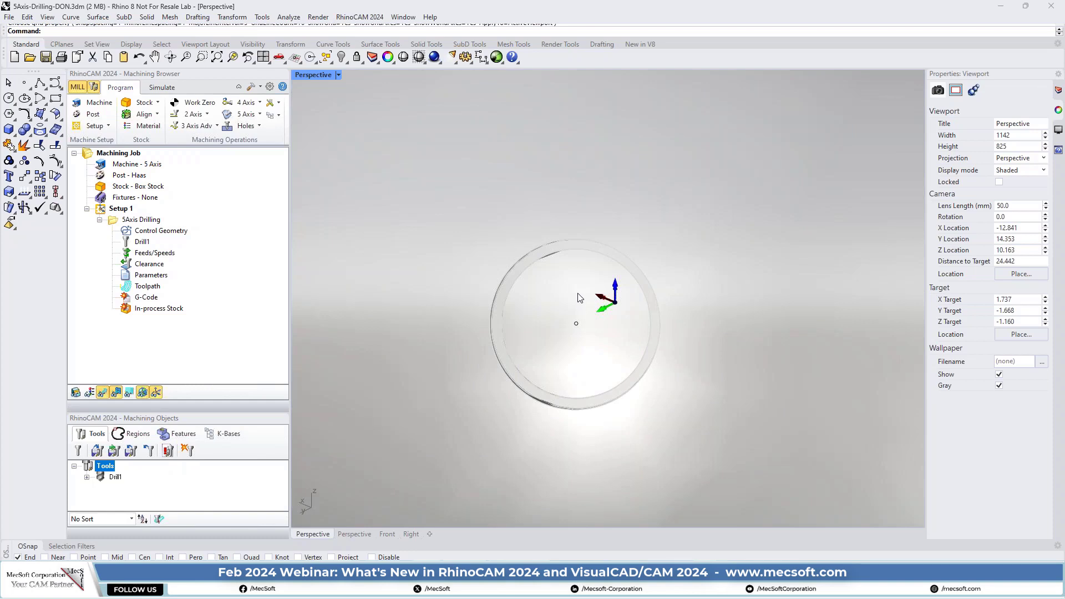
Step: Examine the holes around the rest of the dome and view the available hole-making operations, including 5 Axis Drill
scroll(582, 309, "down", 8)
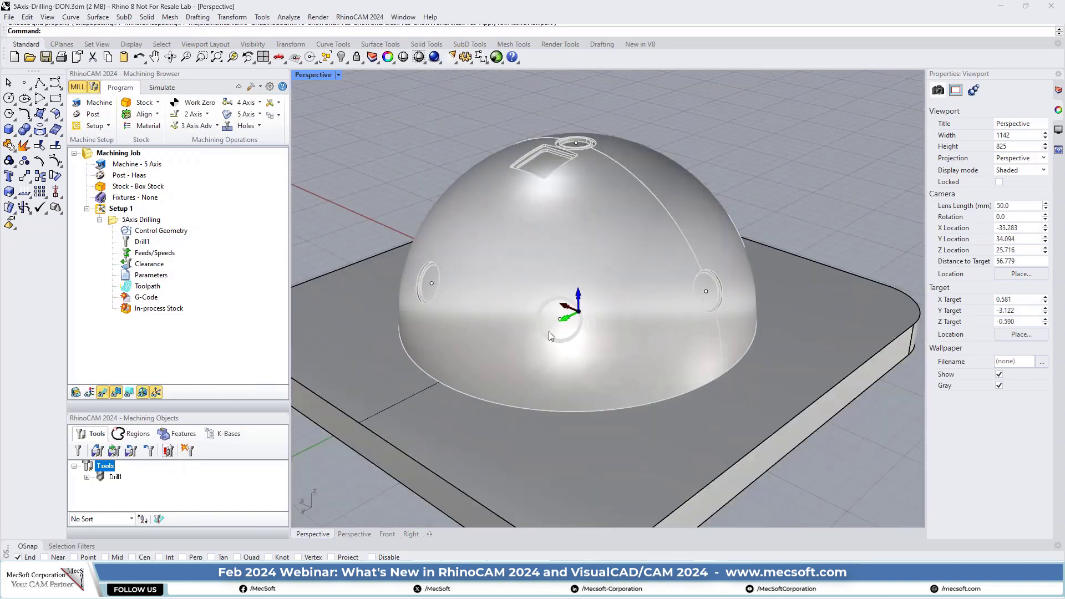
right_click_drag(711, 288, 651, 122)
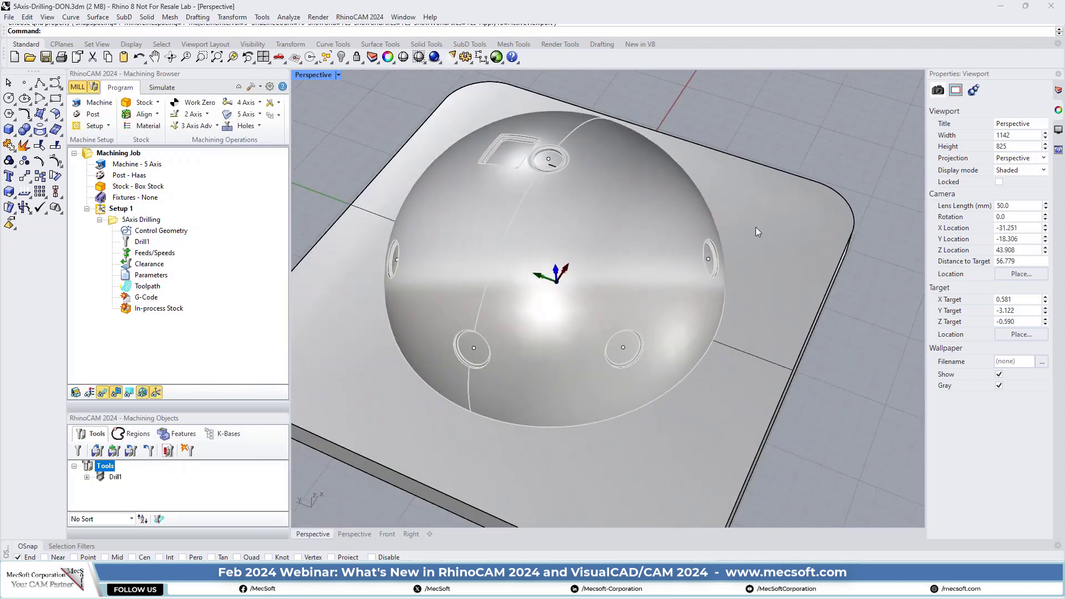
right_click_drag(755, 227, 592, 302)
right_click_drag(659, 339, 697, 280)
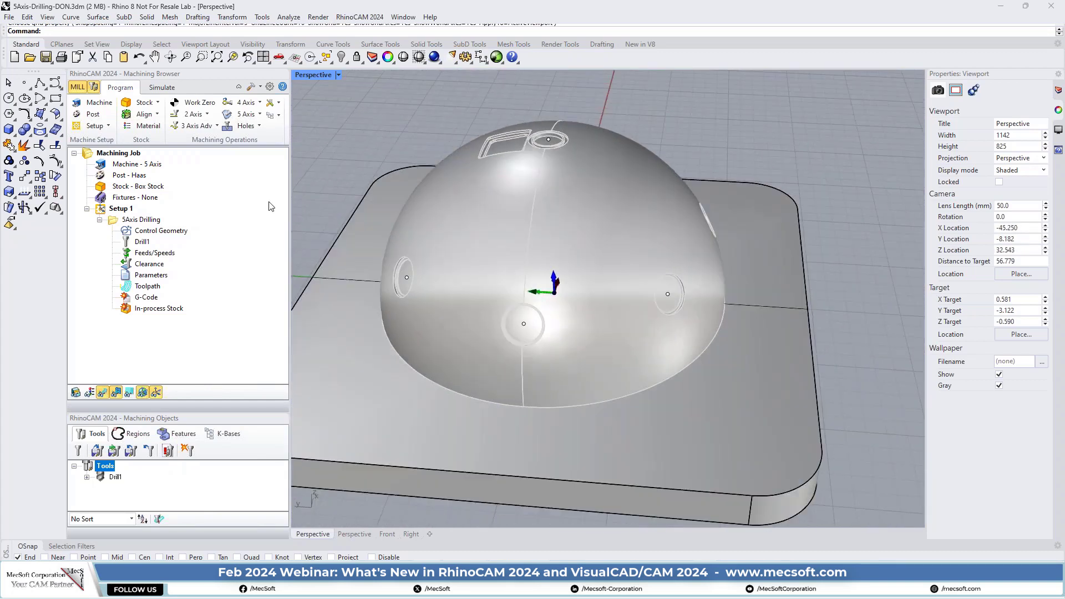
left_click(252, 128)
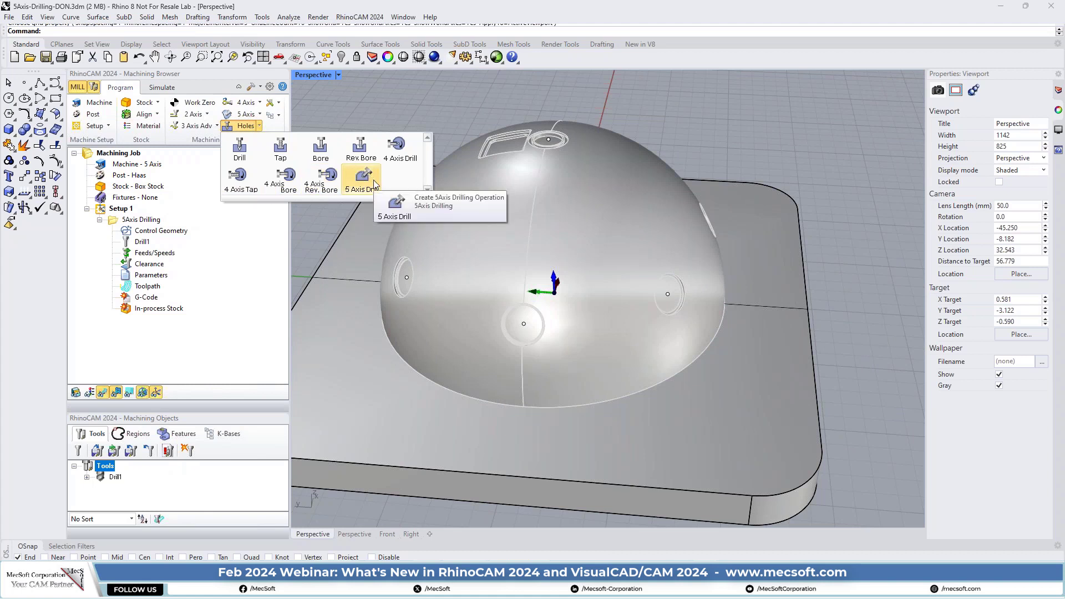
Step: Open the existing 5Axis Drilling operation and examine its hole regions and drive surface on the dome
left_click(116, 222)
double_click(115, 222)
left_click_drag(270, 92, 296, 128)
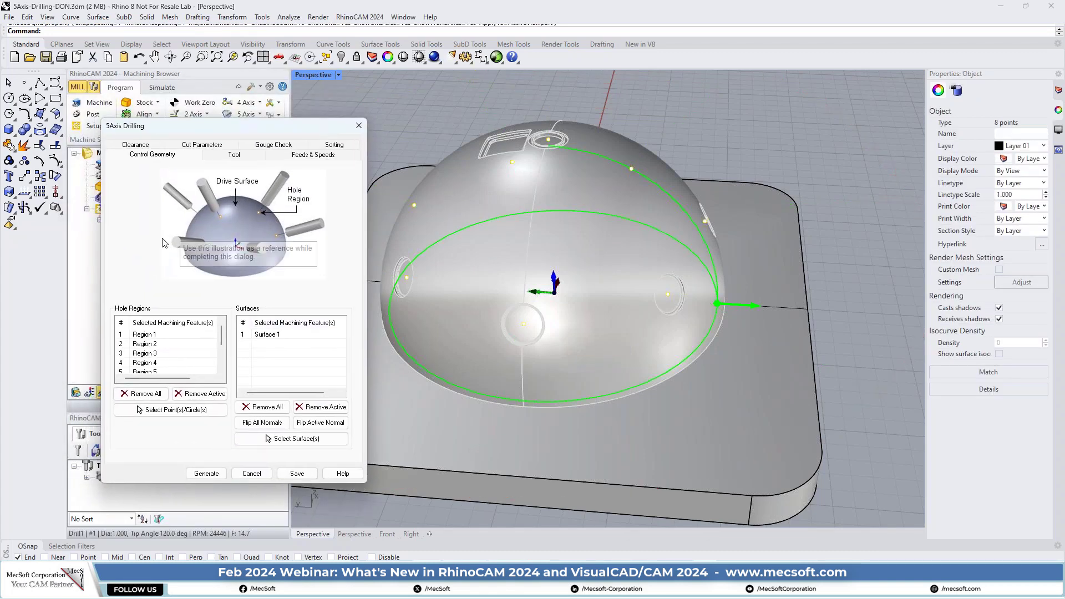
mouse_move(164, 235)
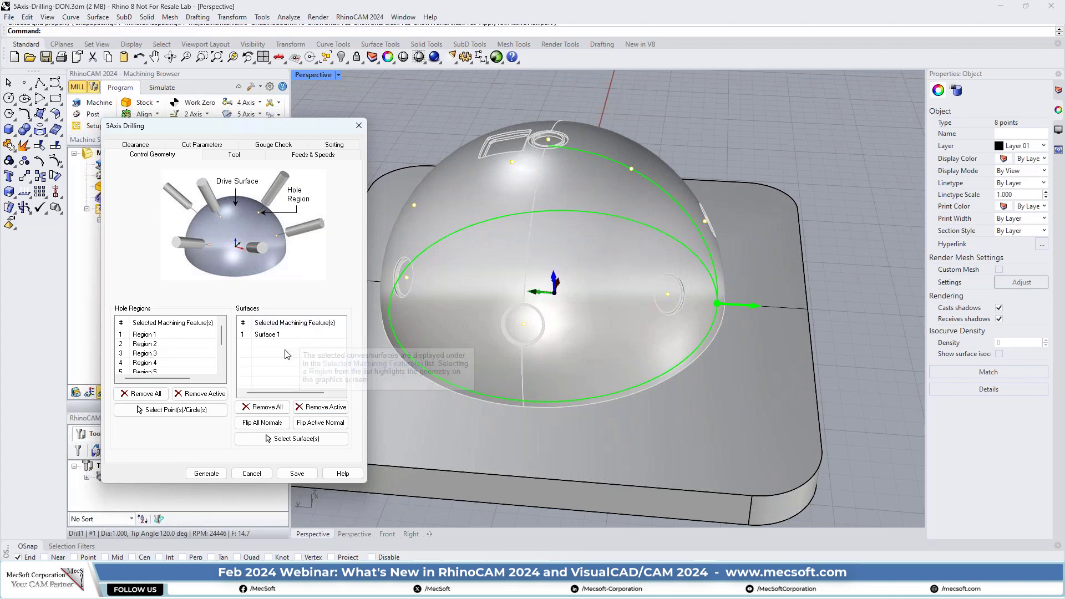
mouse_move(267, 339)
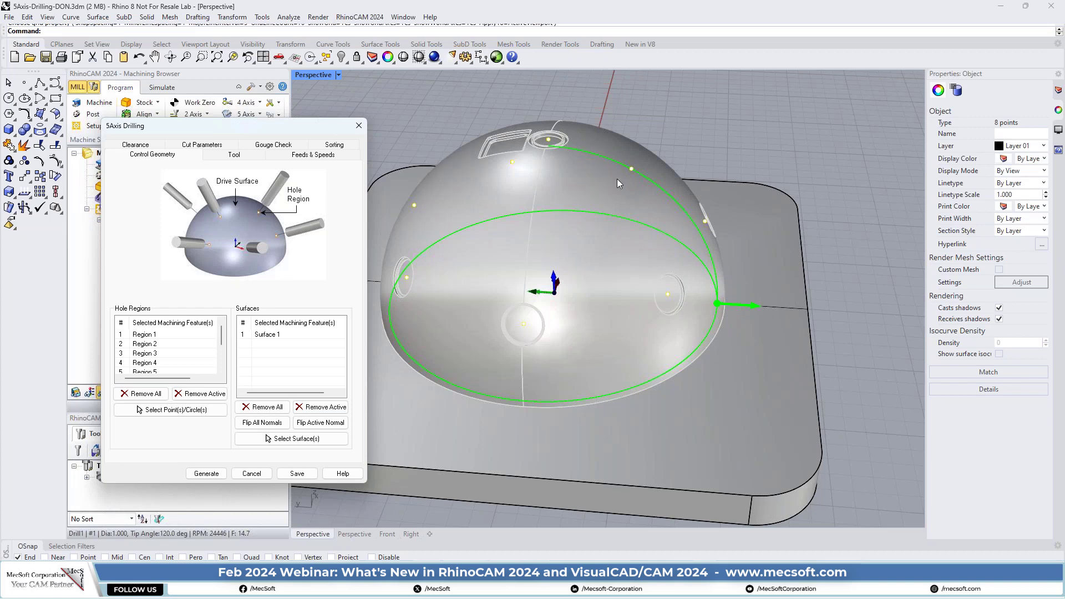
scroll(547, 135, "up", 5)
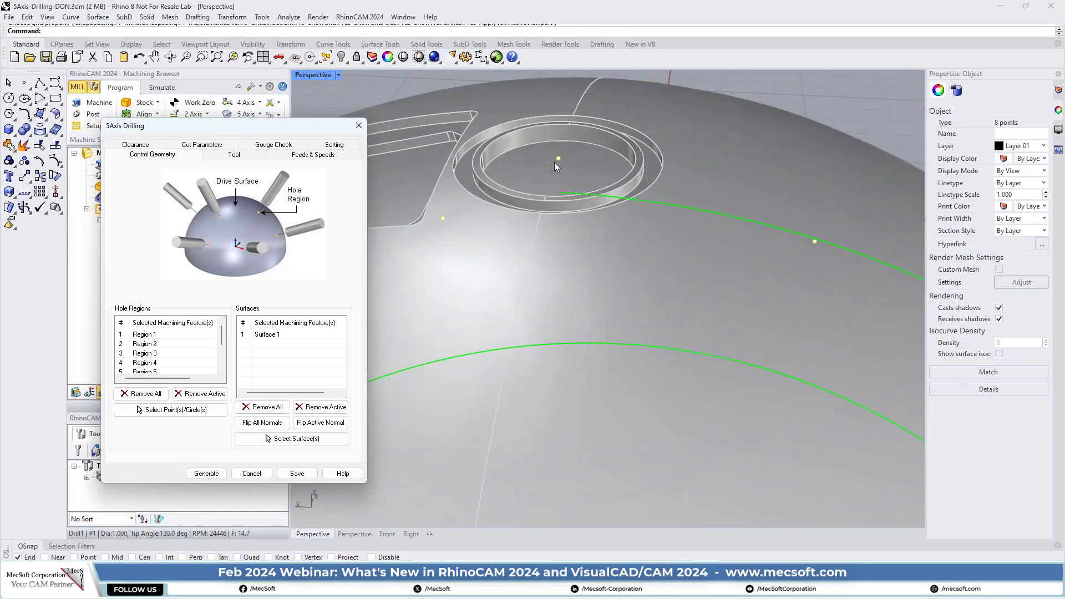
scroll(556, 166, "down", 6)
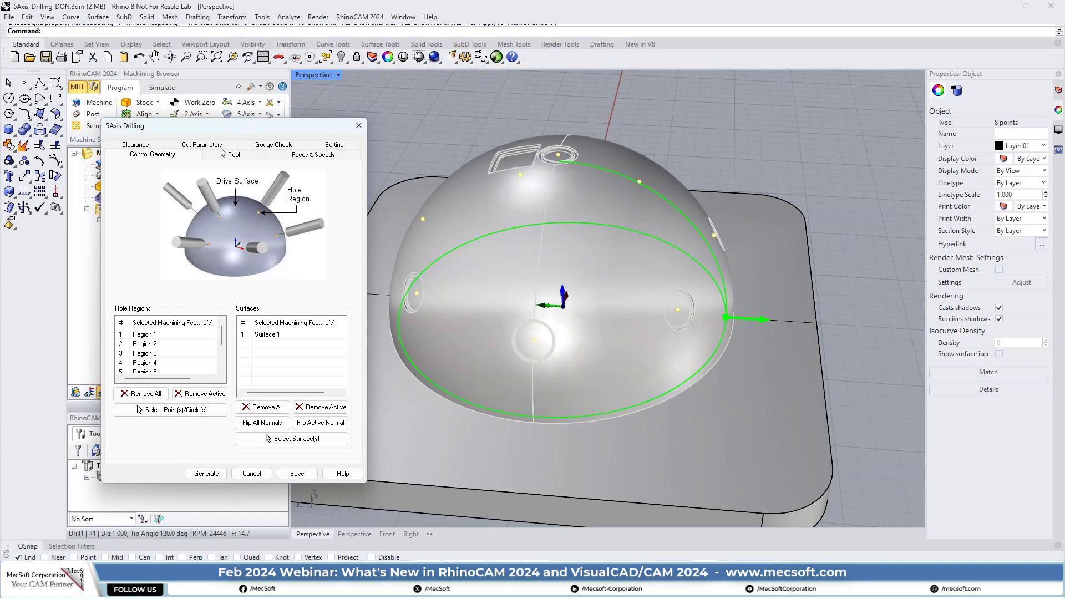
Step: Review the drilling operation's cut parameters, drill types, gouge check and sorting settings, and close it without changes
left_click(202, 146)
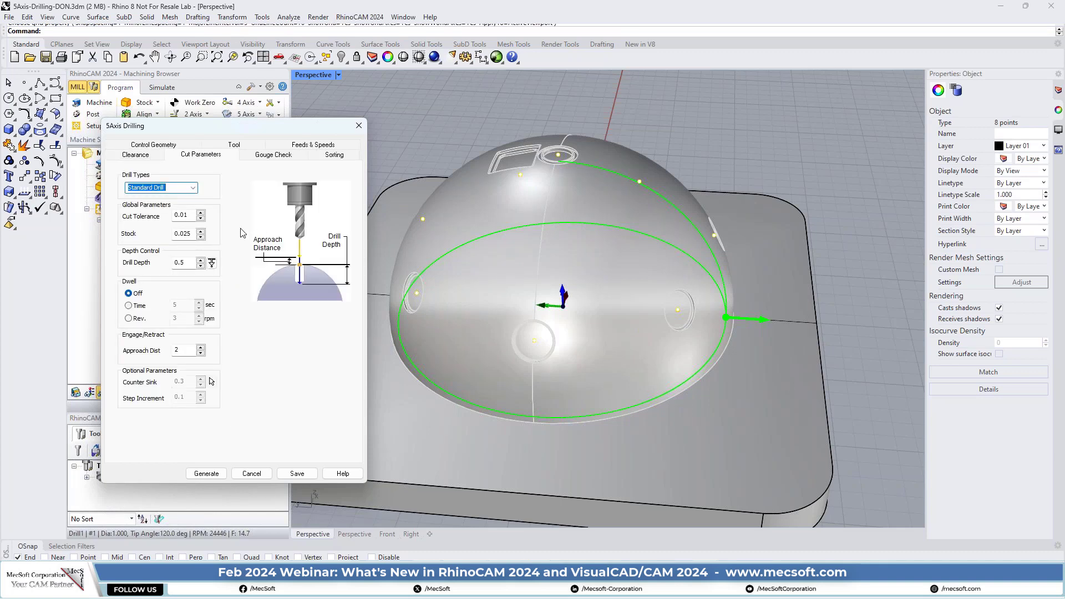
left_click(195, 189)
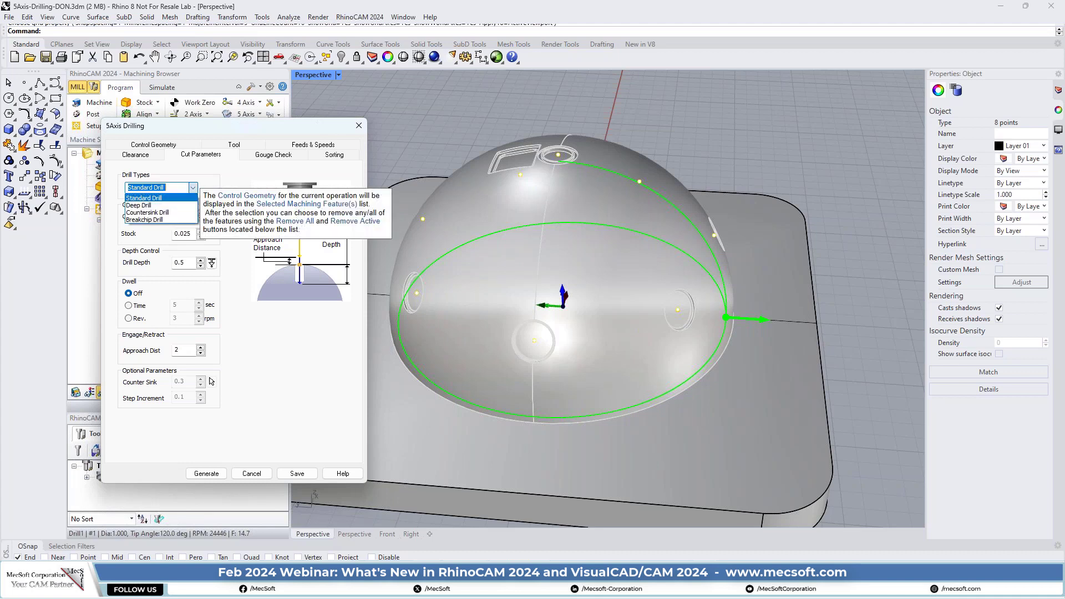
left_click(313, 321)
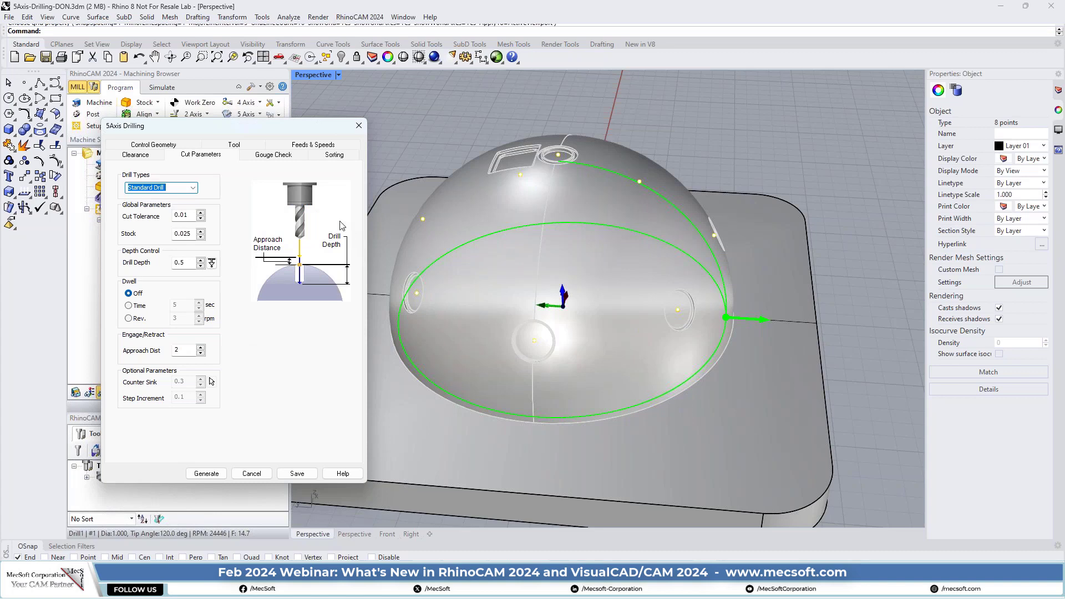
left_click(266, 157)
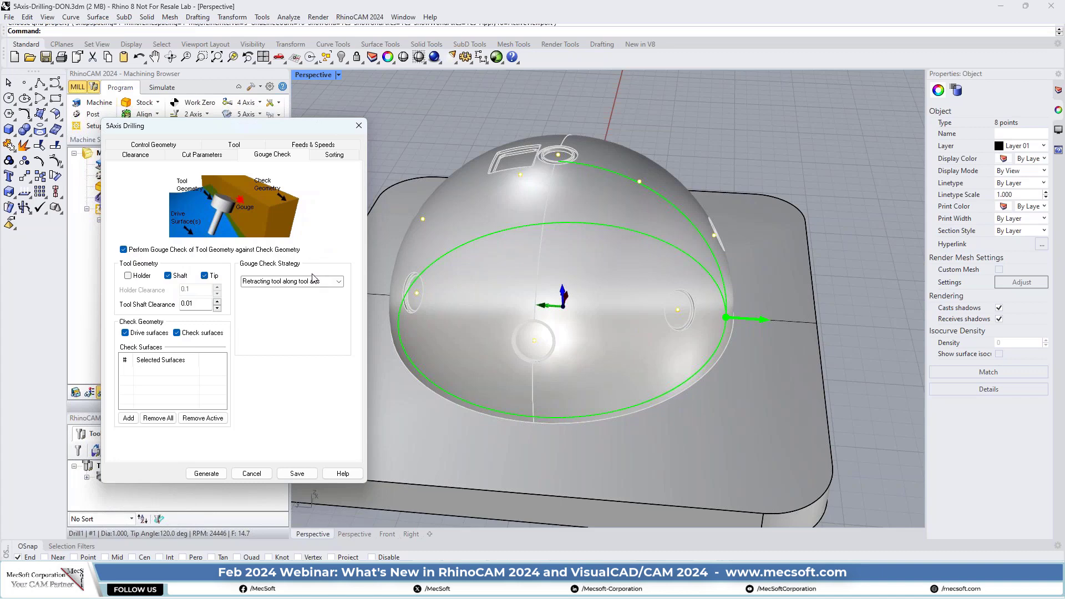
left_click(331, 155)
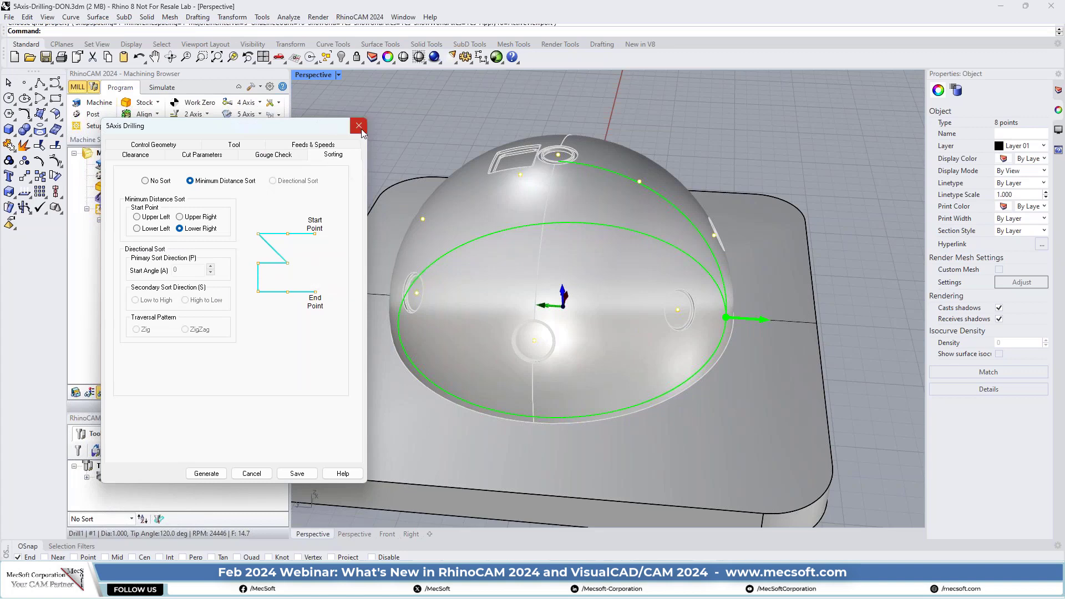
left_click(359, 128)
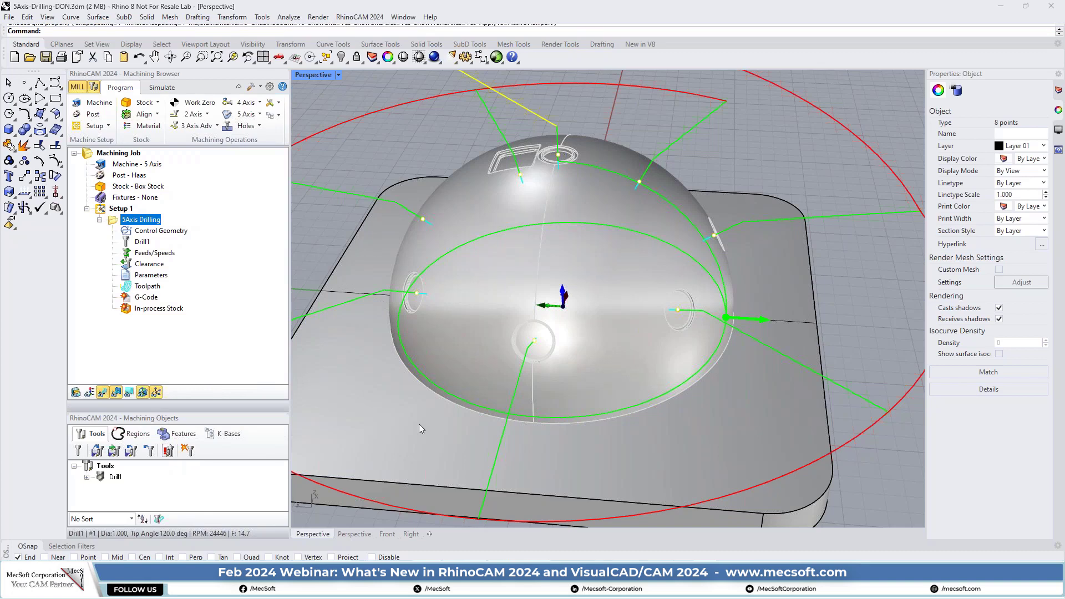
Step: Switch to the FacingNegativeValues-DON.3dm file and view the laser cutter definition among the tool types without creating a tool
key("alt+Tab")
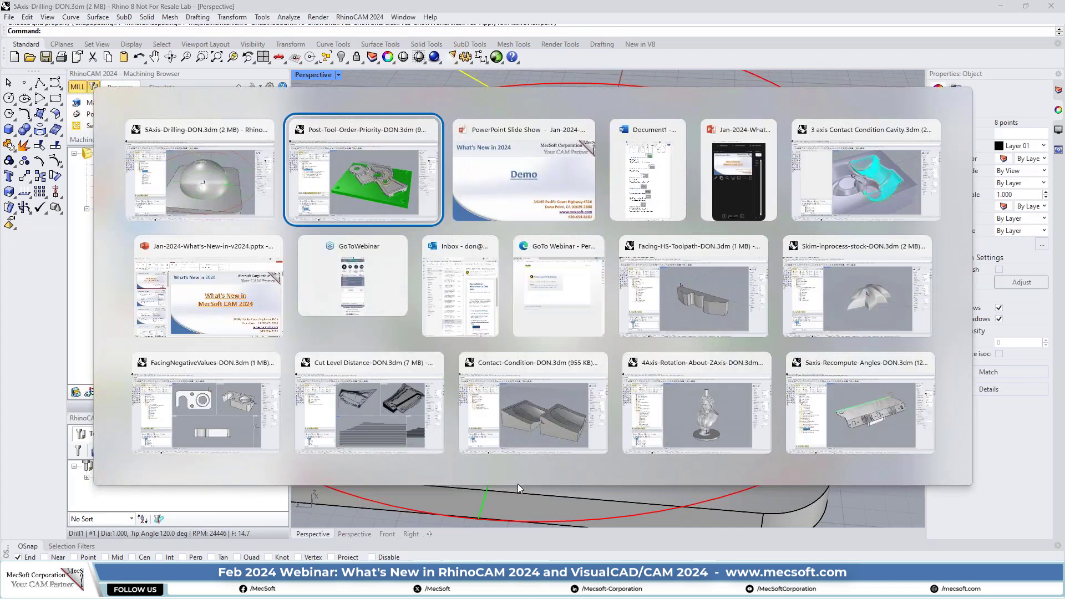
left_click(228, 400)
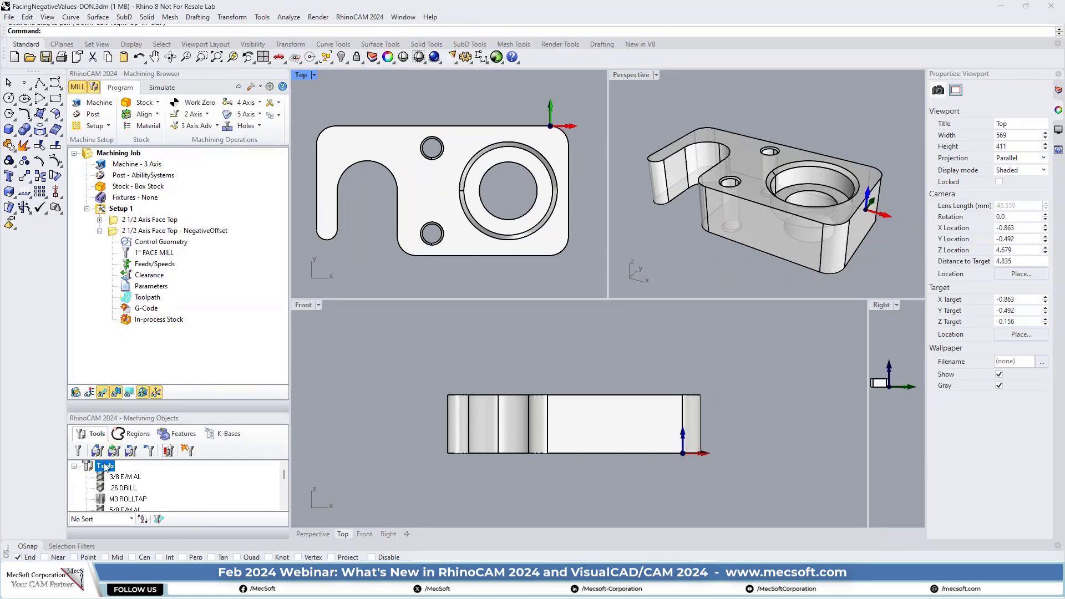
left_click(80, 451)
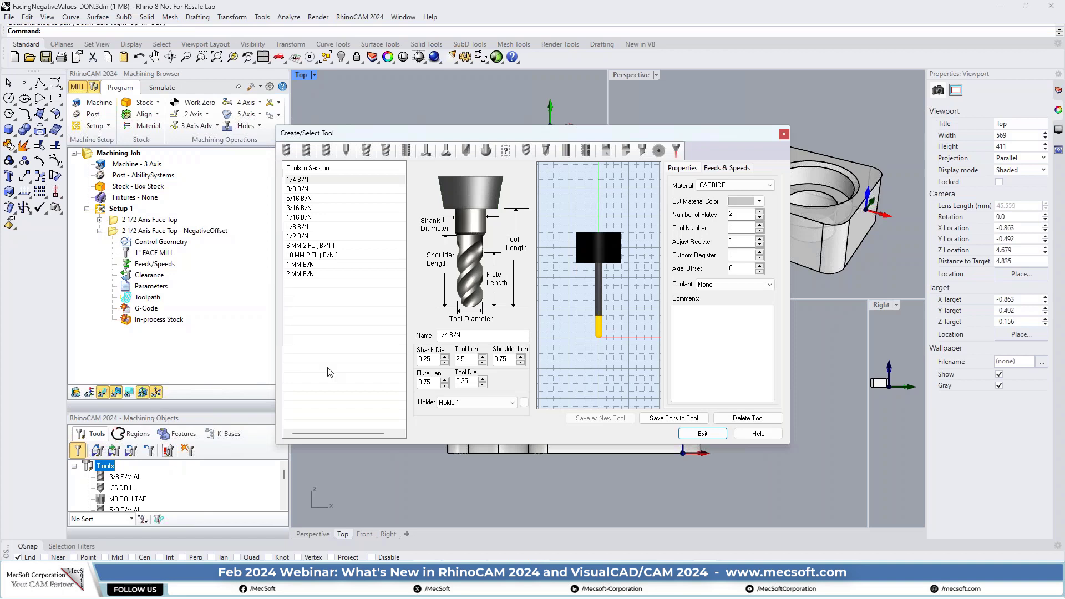
left_click(681, 155)
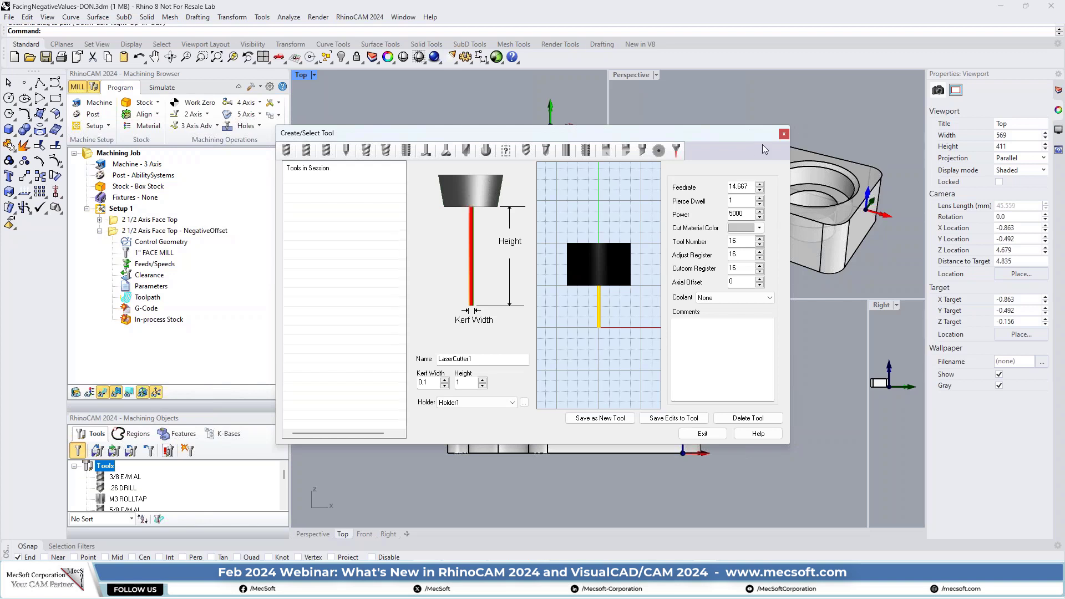
left_click(785, 133)
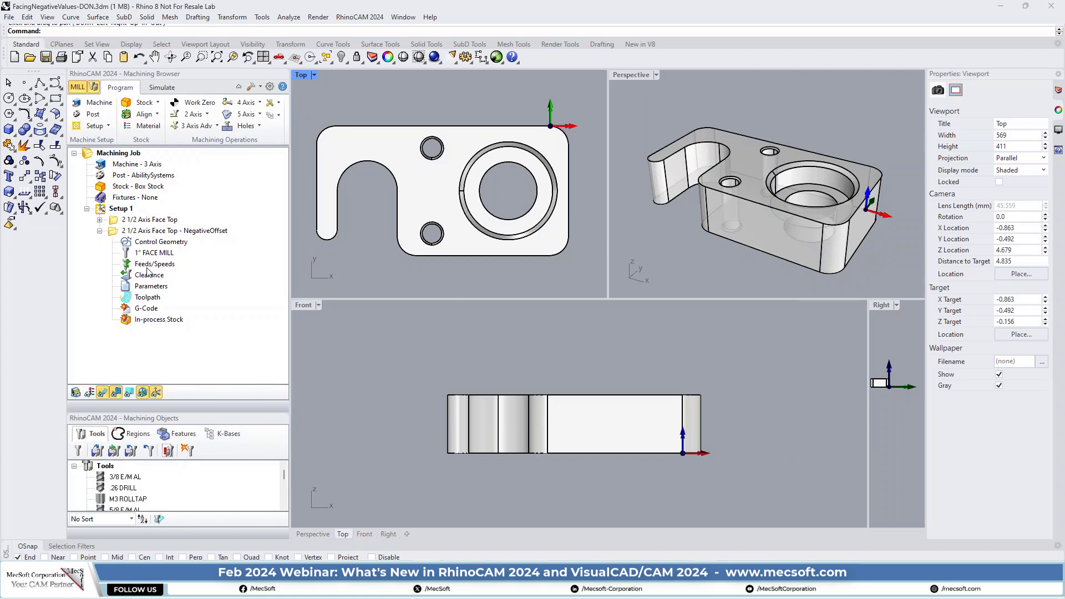
Step: Compare the two facing toolpaths and review the cut area expansion offsets of the 2 1/2 Axis Face Top - NegativeOffset operation without changing them
left_click(116, 221)
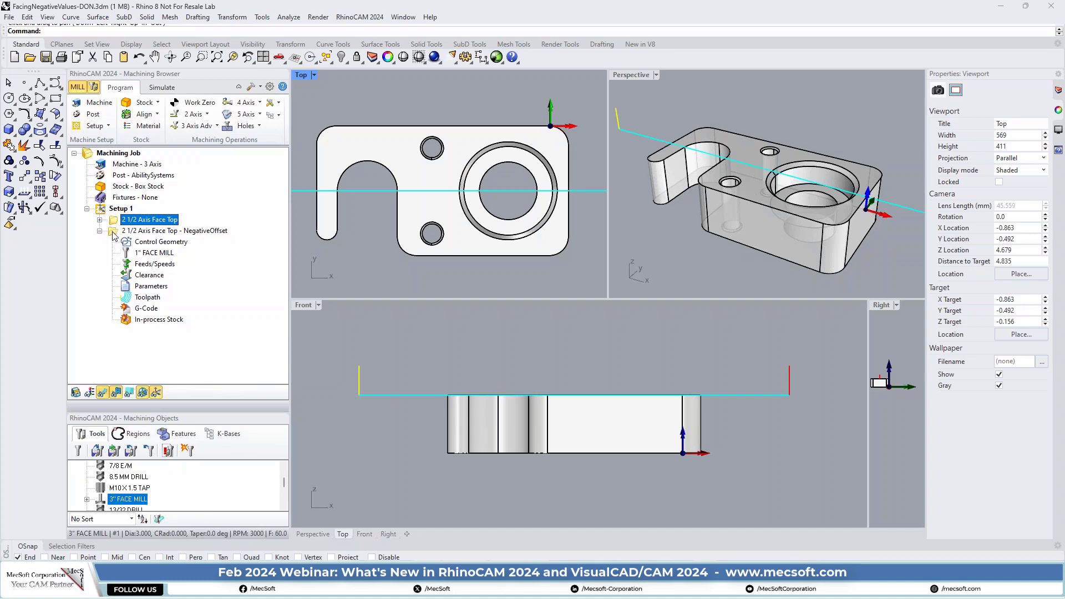
double_click(114, 231)
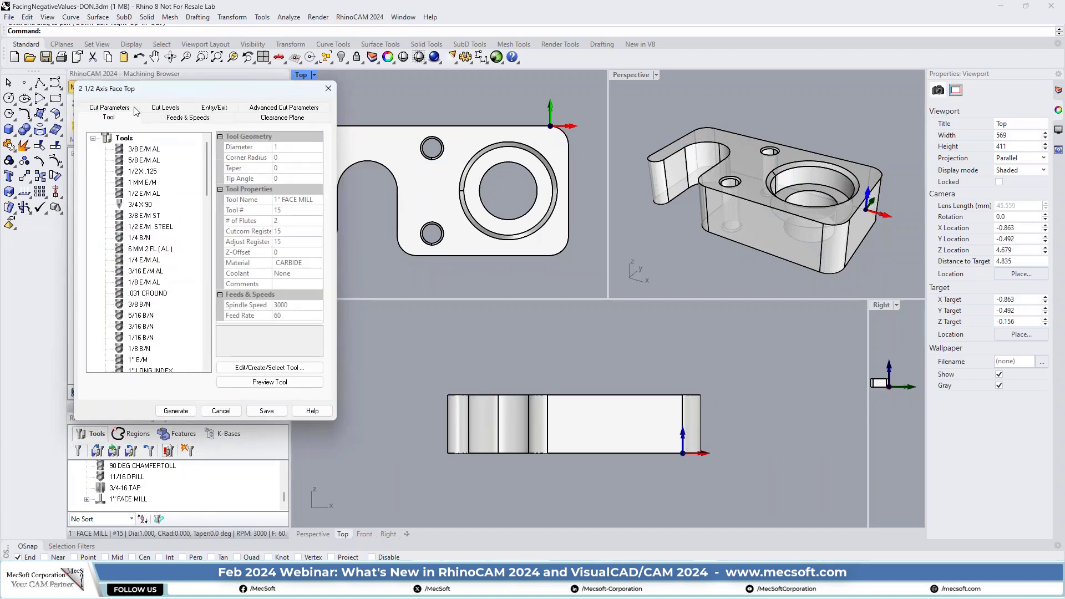
left_click(134, 108)
left_click_drag(186, 95, 189, 176)
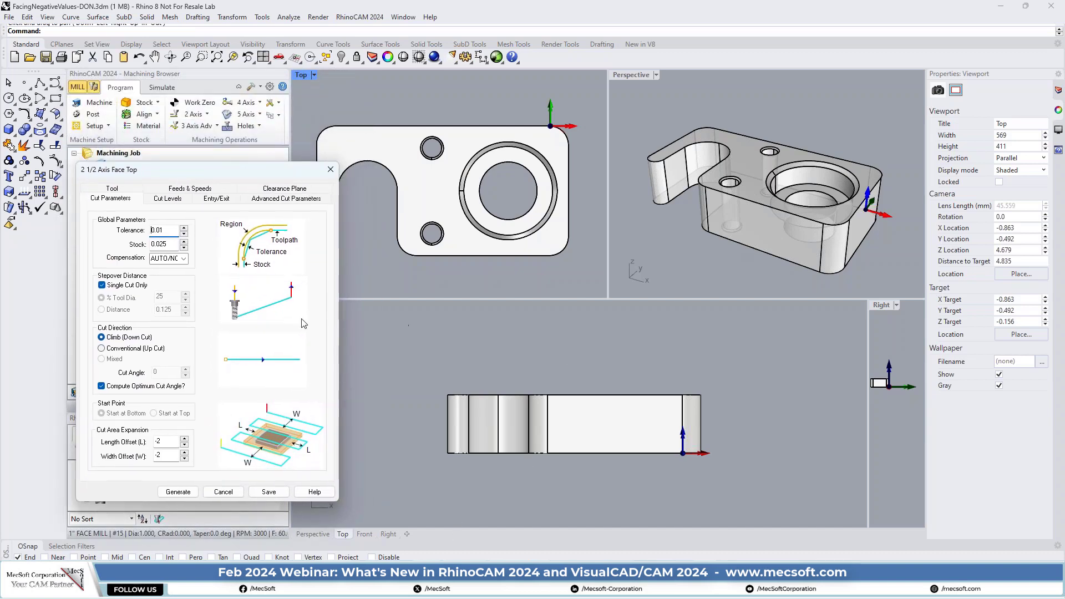
double_click(169, 443)
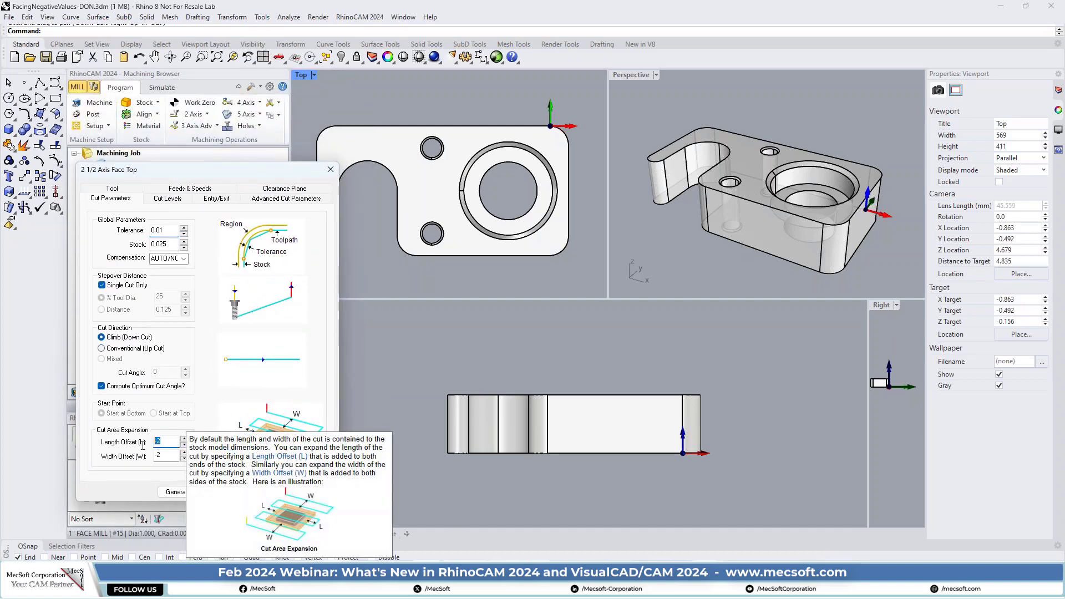
double_click(166, 455)
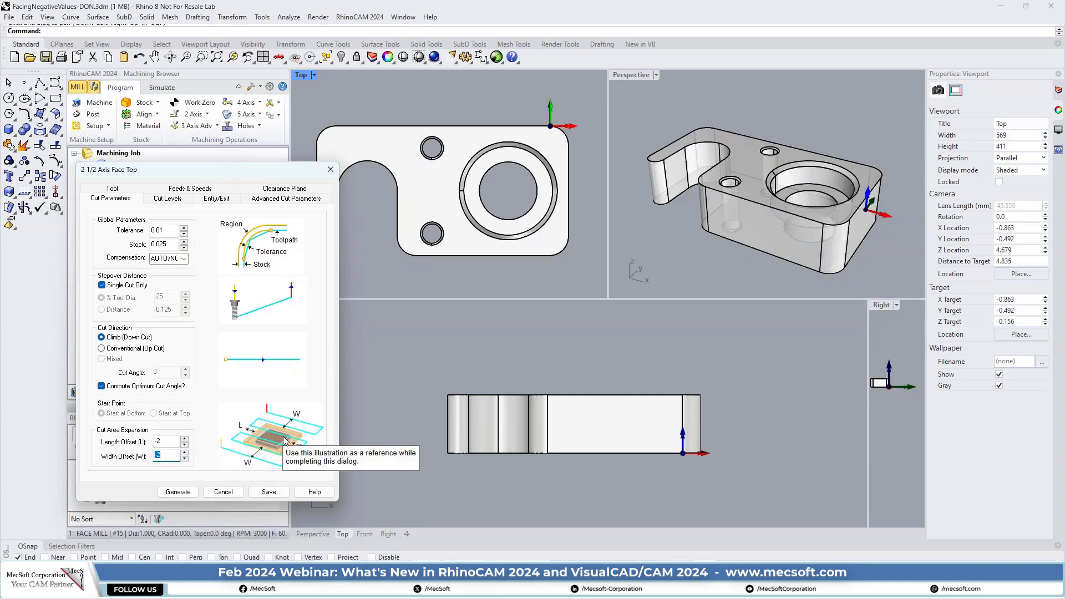
left_click(171, 439)
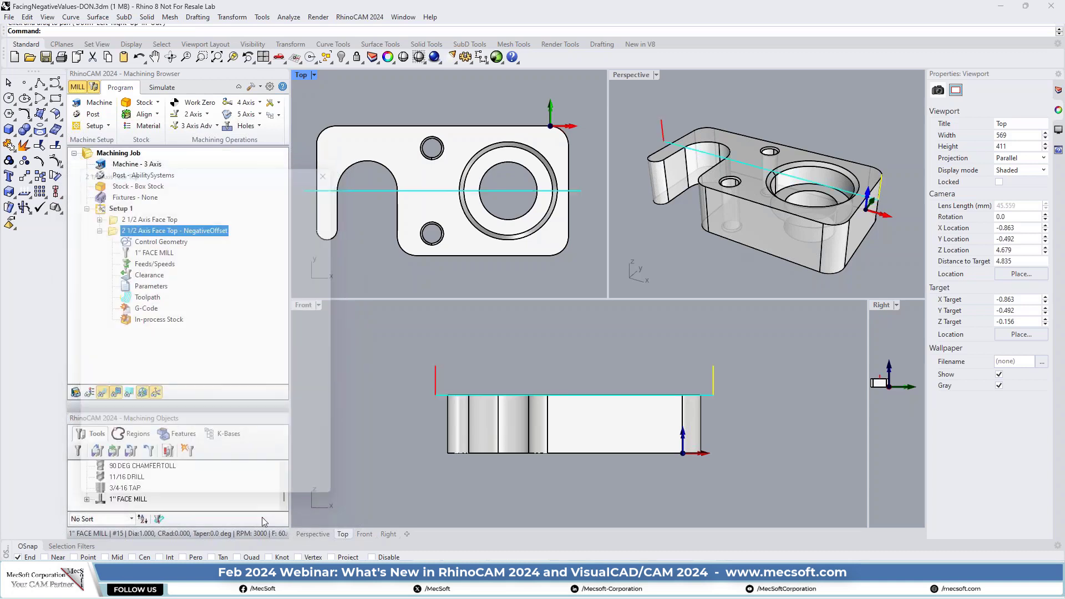
left_click(225, 493)
Step: Step through the NegativeOffset facing toolpath in the Toolpath Editor, following the face mill from approach to the end of the cut, and close the editor
double_click(131, 299)
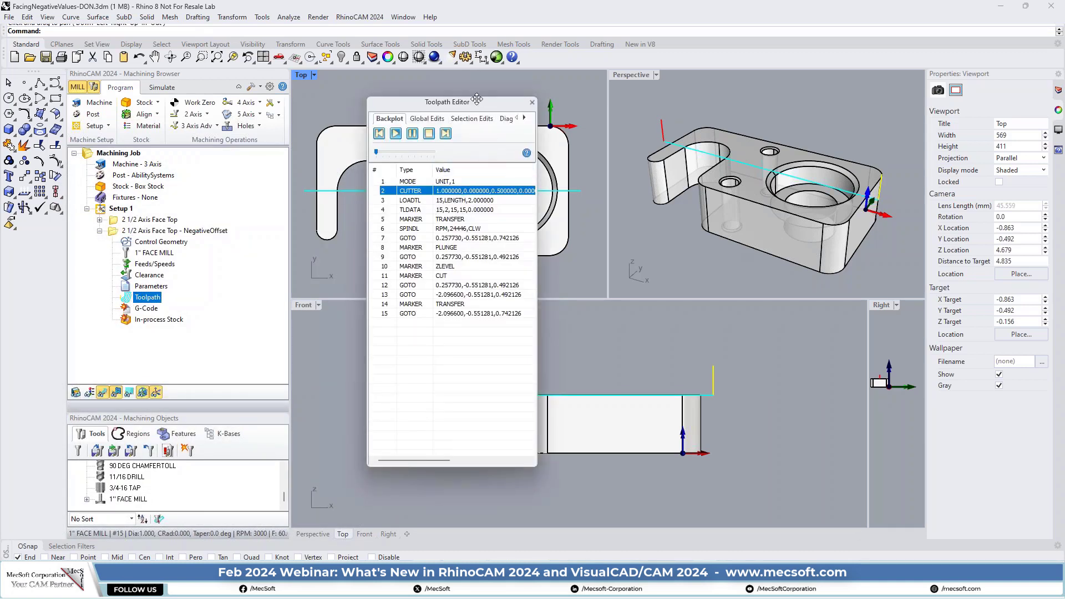
left_click_drag(477, 98, 326, 118)
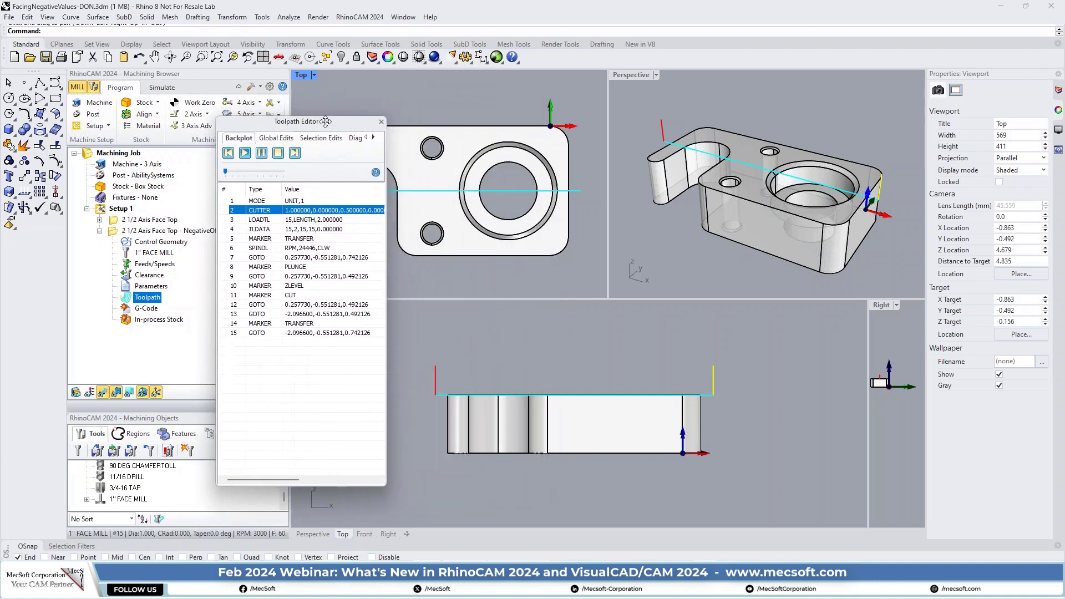
left_click(318, 215)
key("Down")
key("Down")
key("Down")
key("Down")
key("Down")
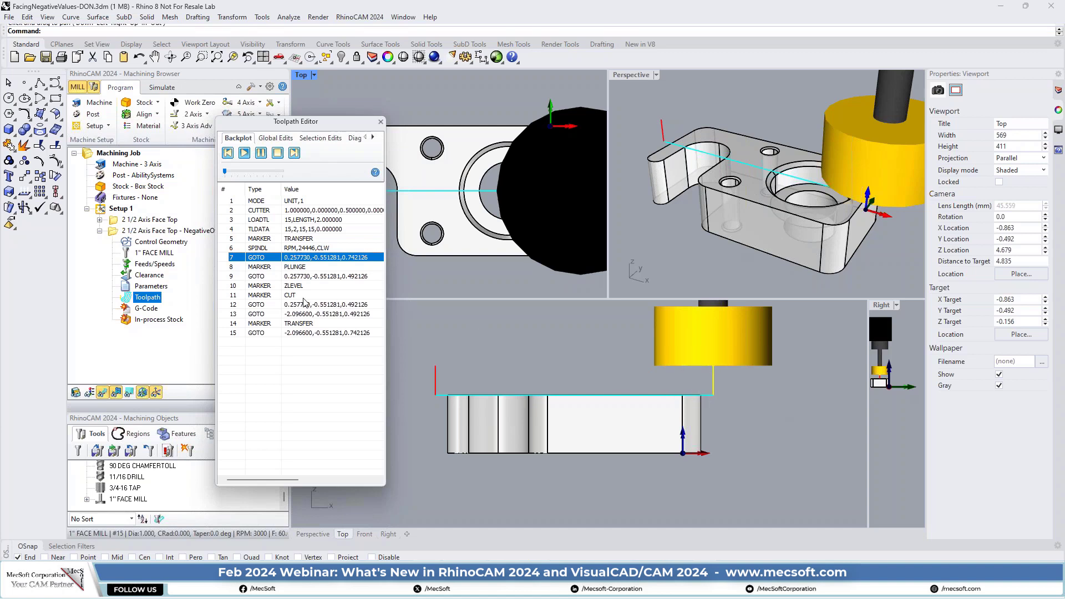
left_click(309, 268)
key("Down")
key("Down")
key("Down")
key("Down")
key("Down")
key("Down")
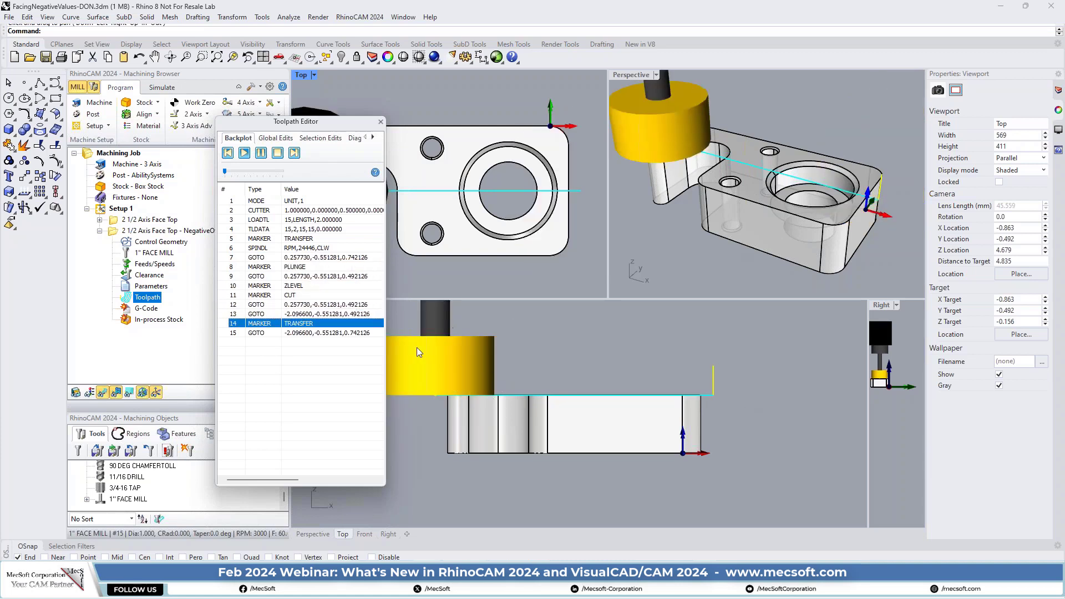
left_click(381, 122)
Step: Step through the 2 1/2 Axis Face Top toolpath in the Toolpath Editor from approach to end of cut, close the editor and redisplay the toolpath
double_click(117, 222)
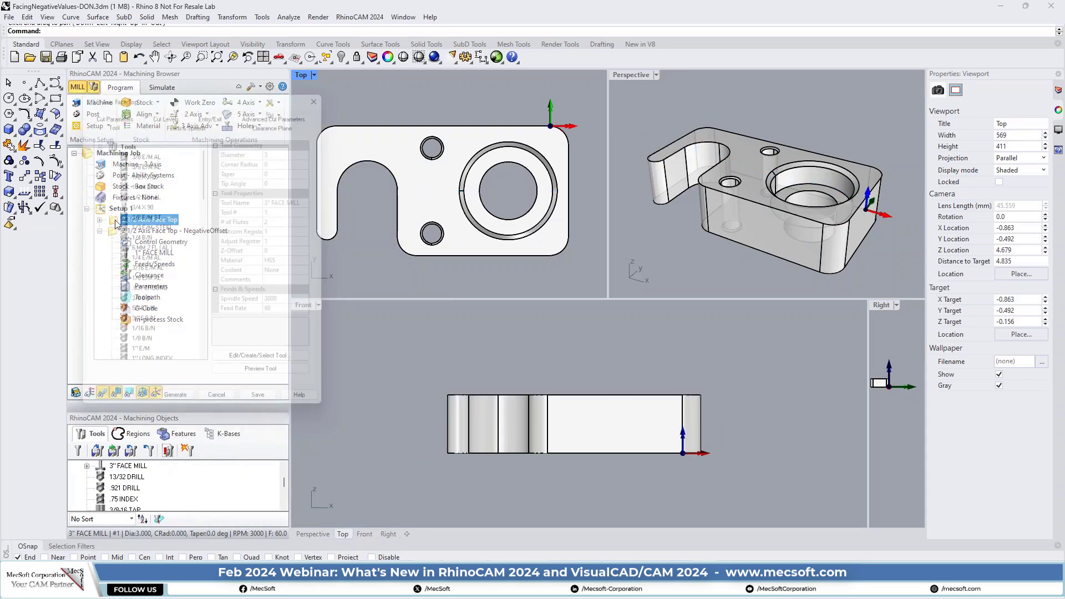
key("Escape")
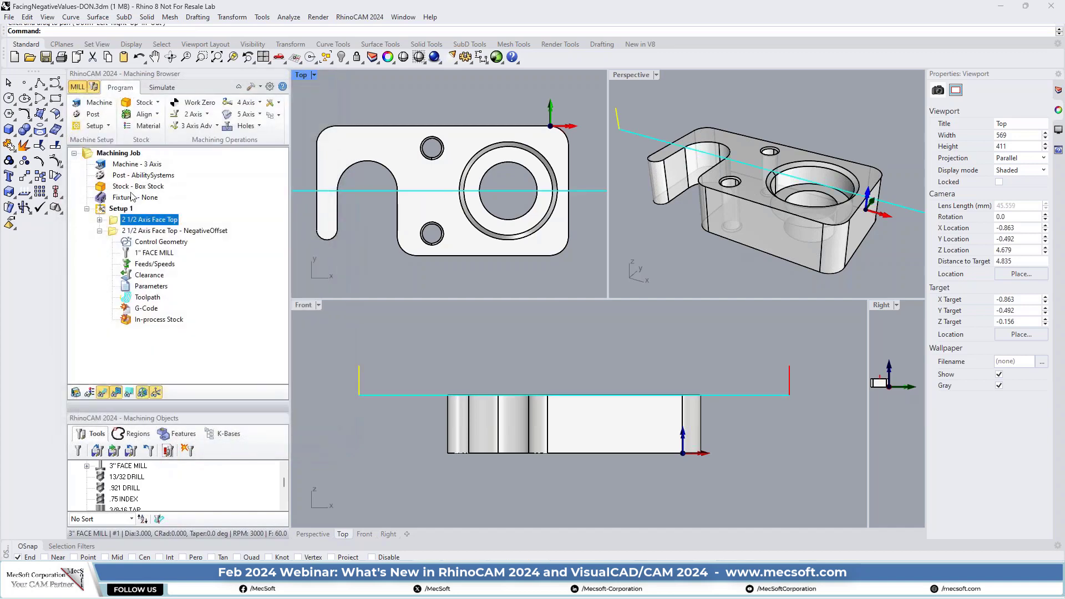
left_click(100, 220)
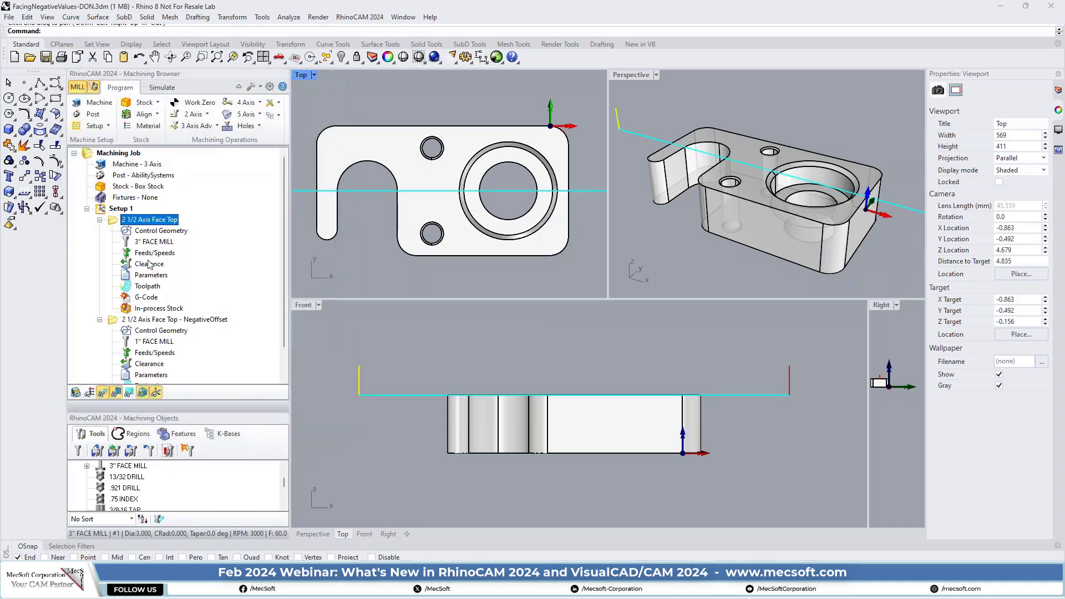
double_click(131, 289)
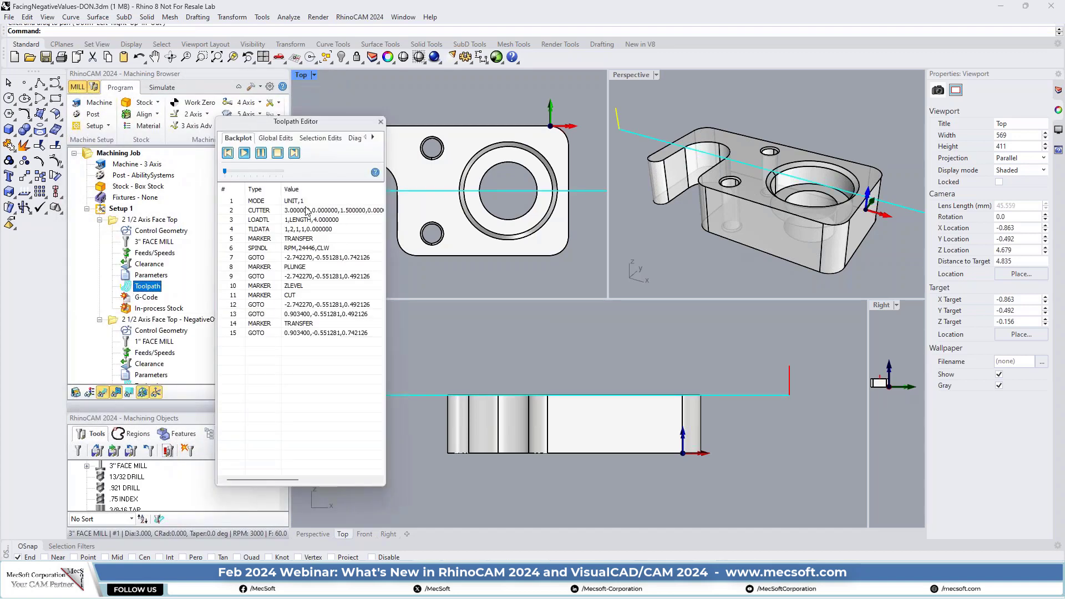
left_click(306, 211)
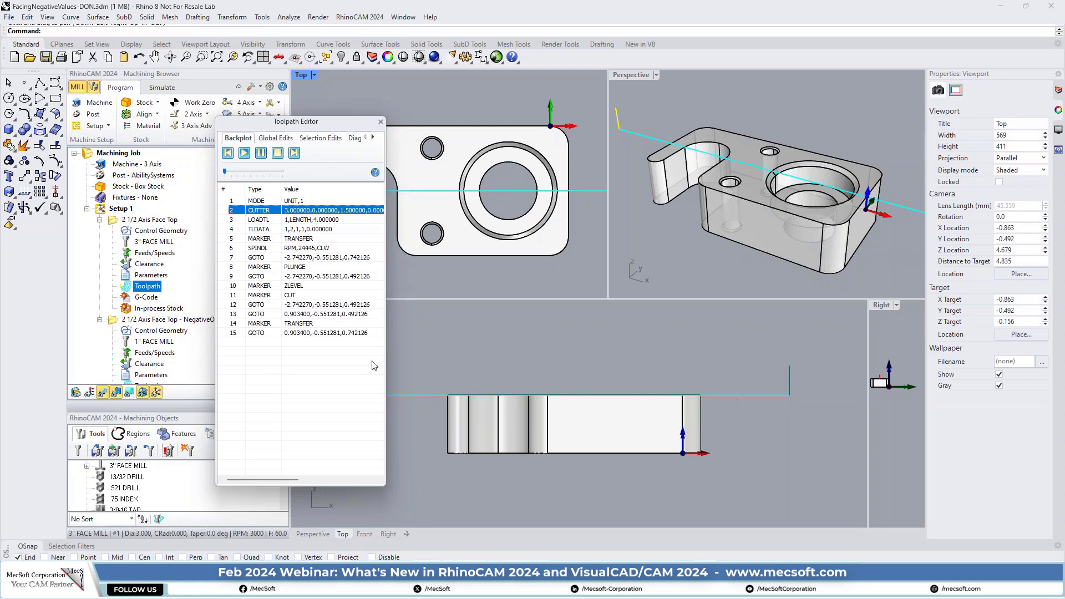
key("Down")
key("Down")
key("Down")
key("Down")
key("Down")
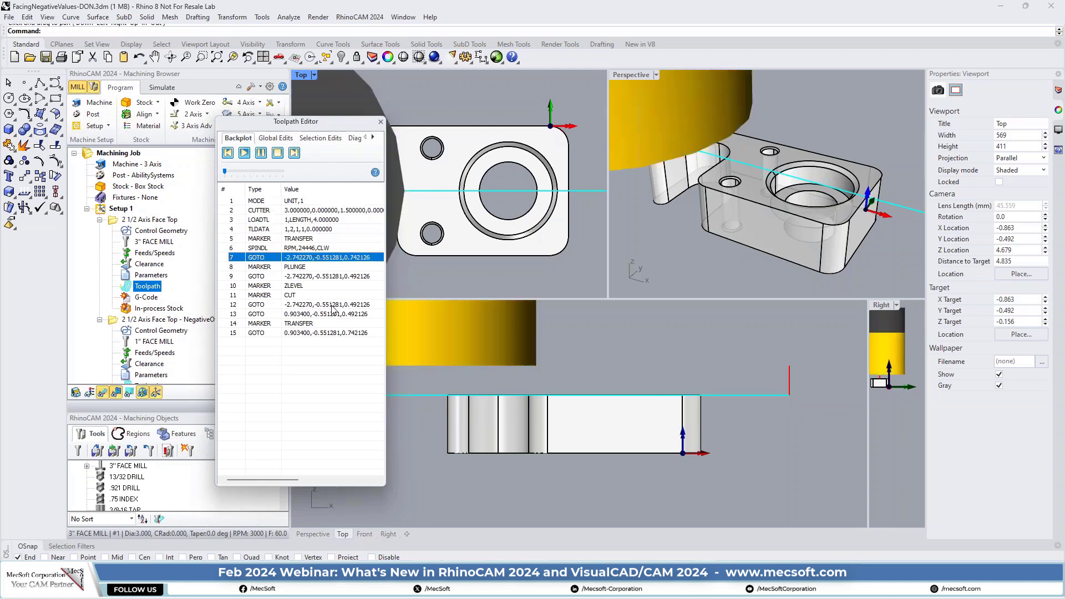
key("Down")
key("Down")
key("Down")
key("Down")
key("Down")
key("Down")
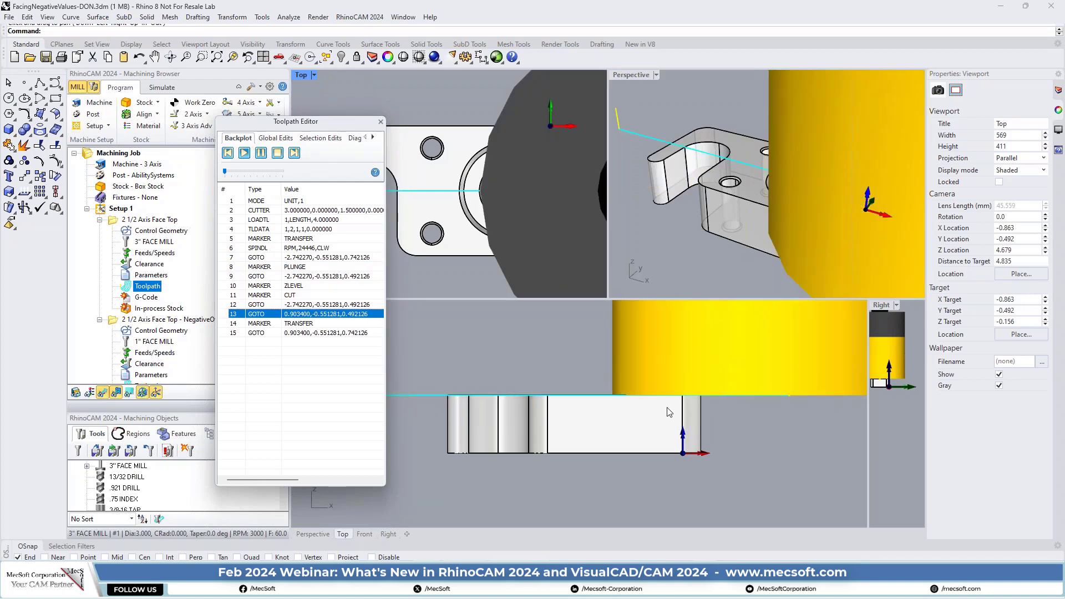
key("Home")
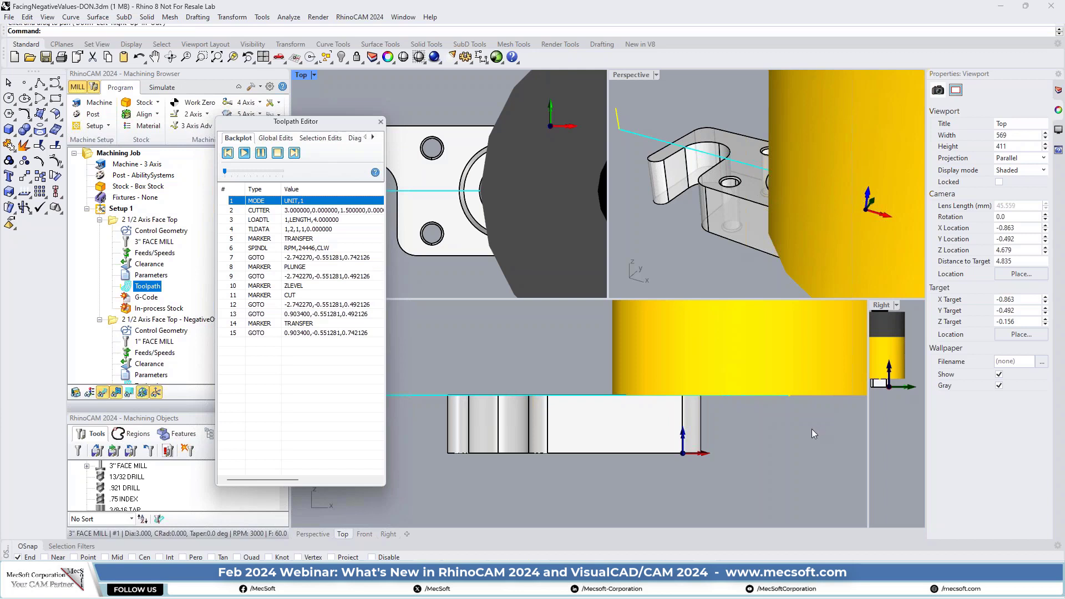
left_click(380, 122)
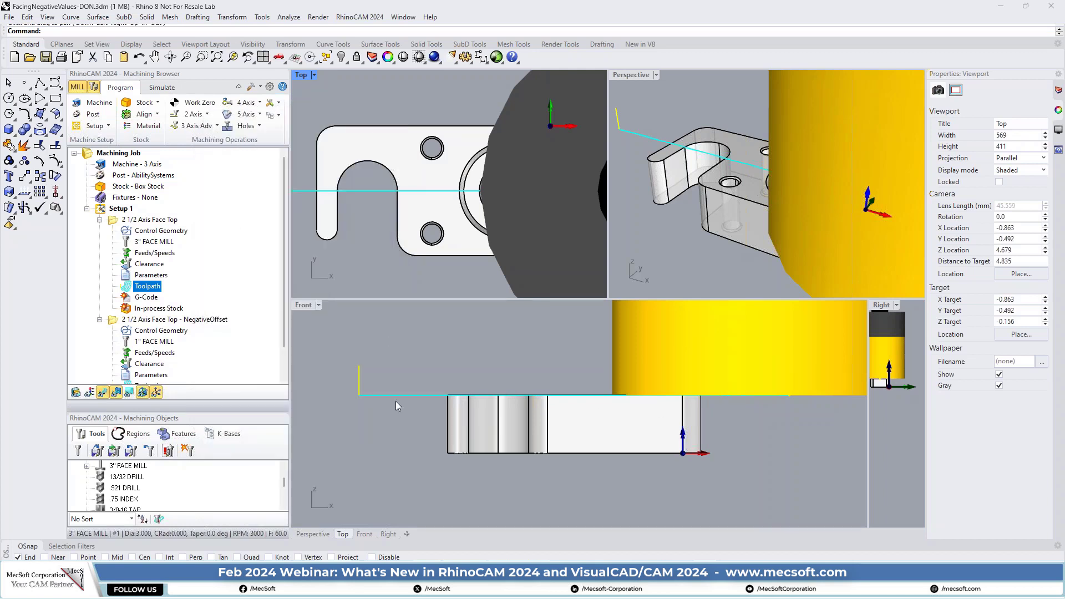
left_click(120, 223)
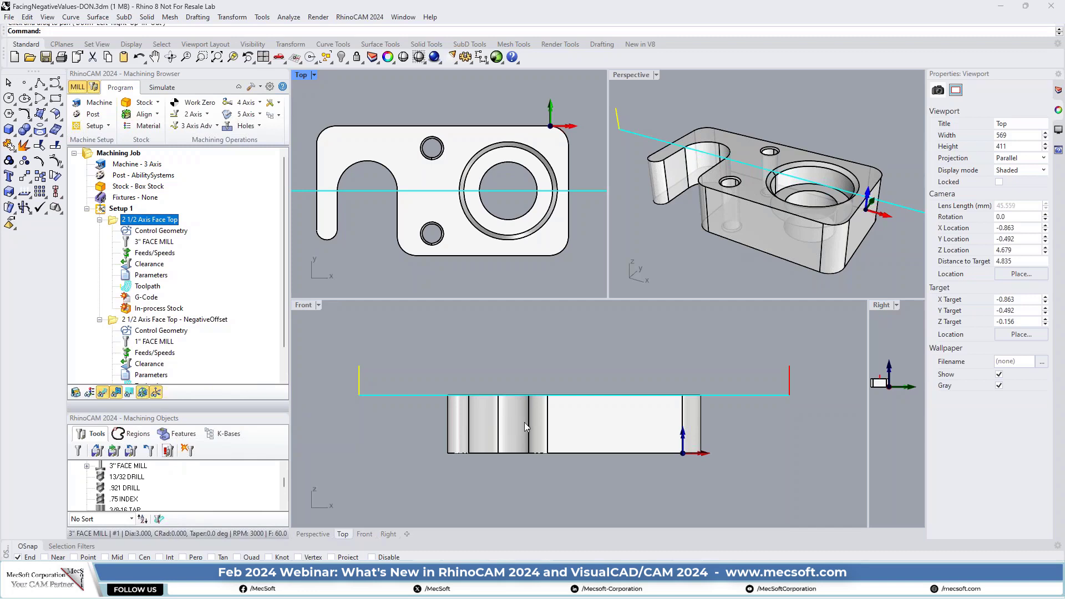
Step: Switch to the Facing-HS-Toolpath-DON.3dm file and review the roughing settings of the High Speed Toolpath facing operation without changing them
key("alt+Tab")
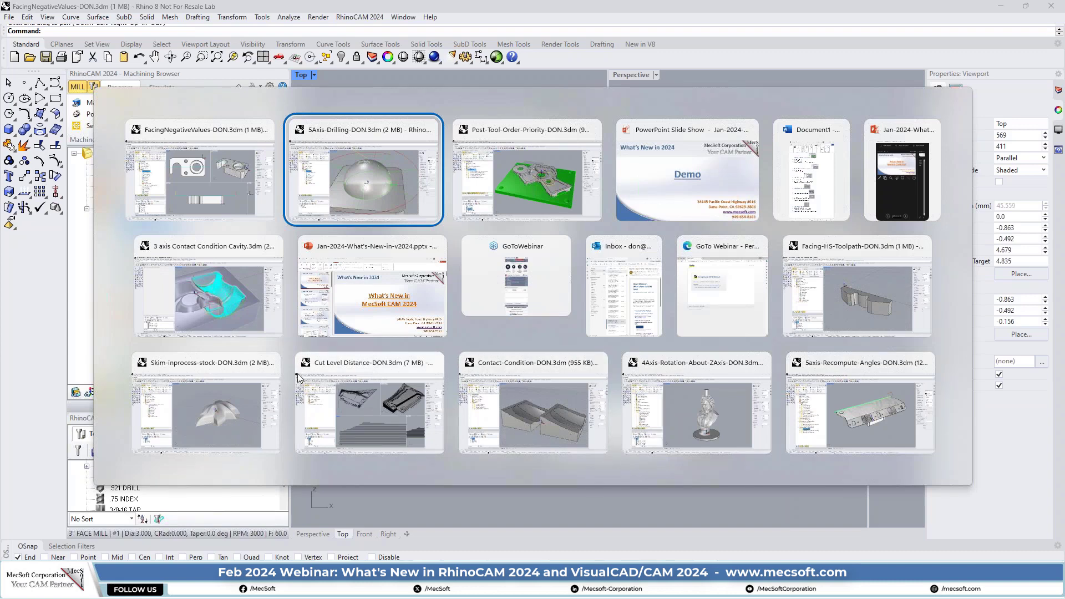
left_click(854, 301)
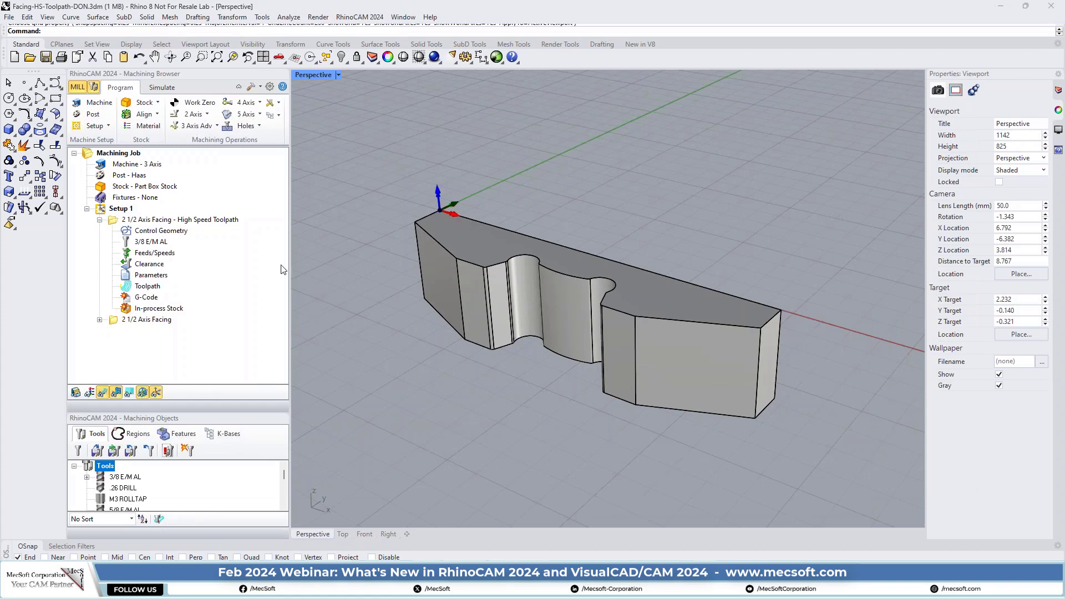
left_click(113, 220)
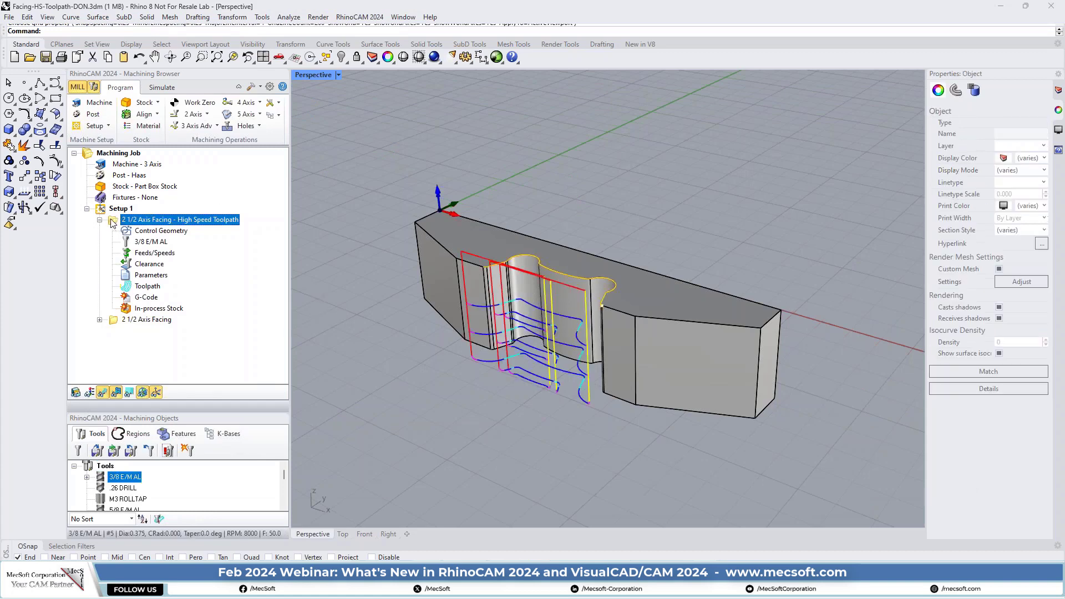
scroll(516, 349, "up", 4)
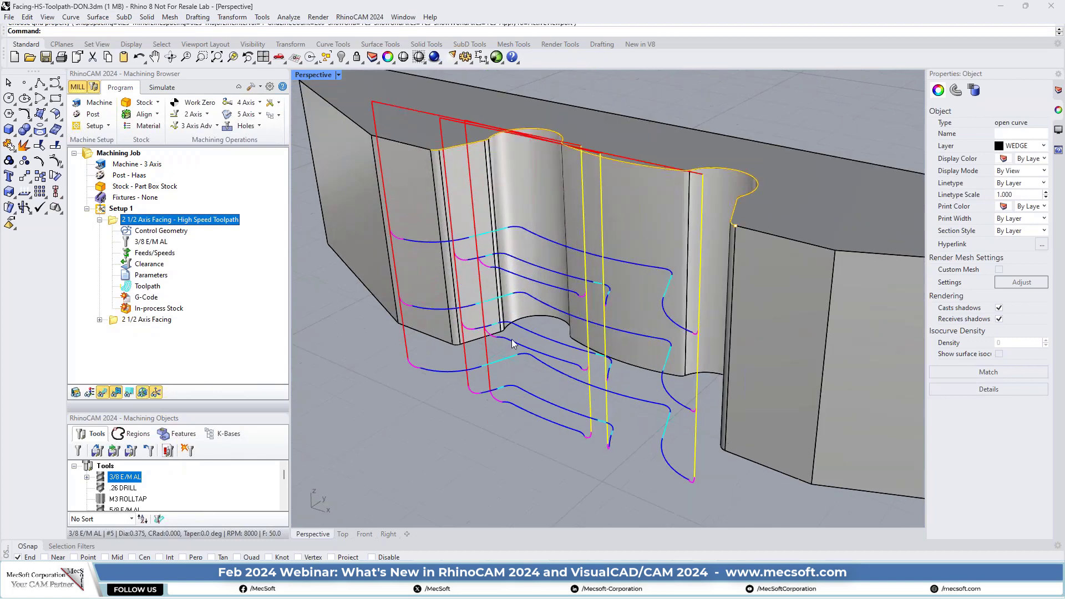
double_click(112, 221)
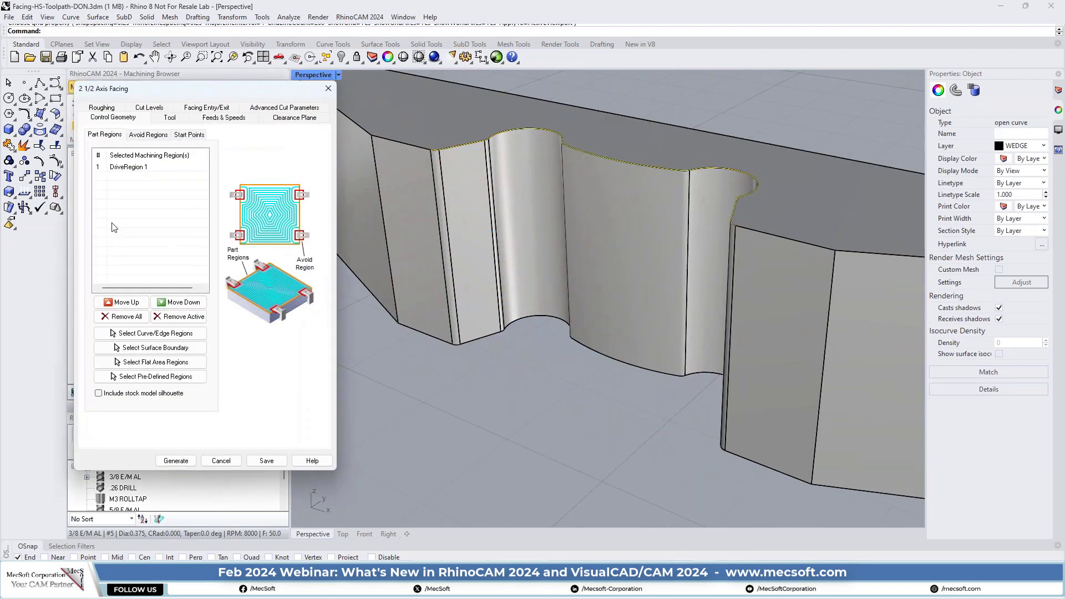
left_click_drag(194, 91, 186, 120)
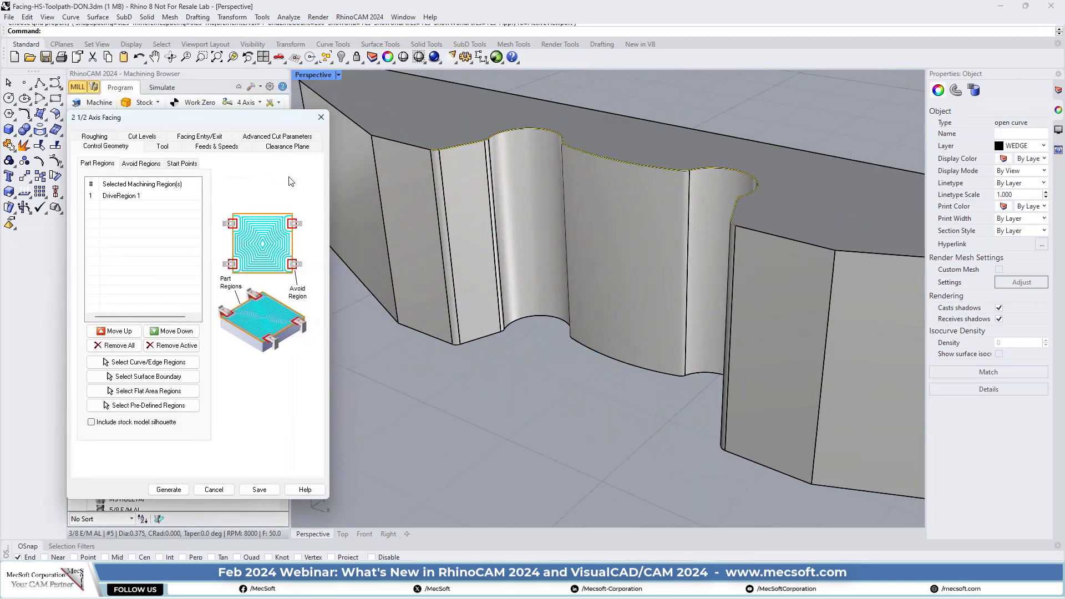
left_click(107, 138)
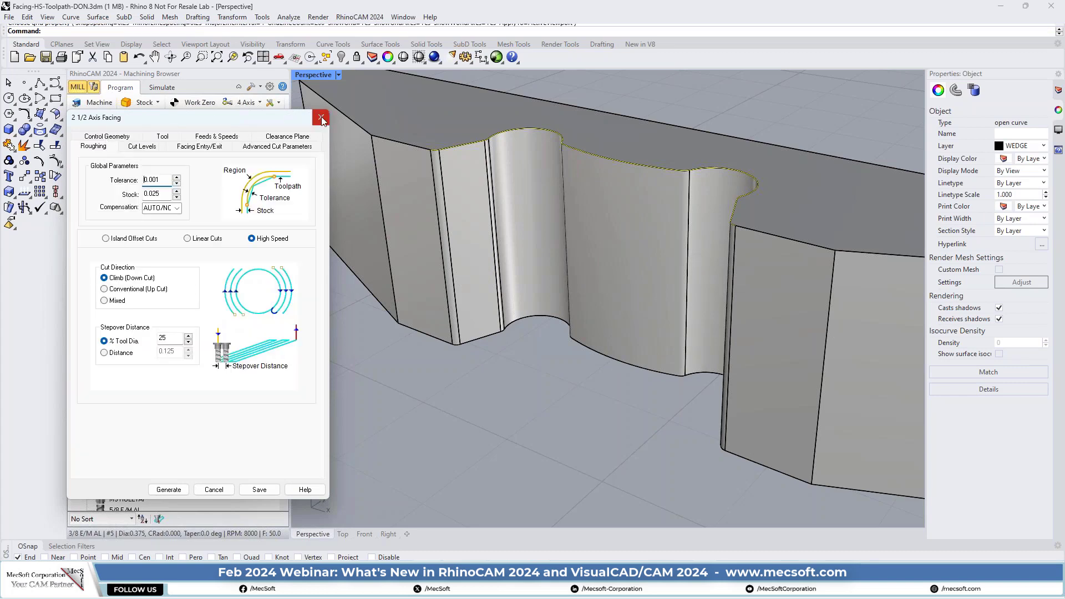
left_click(321, 118)
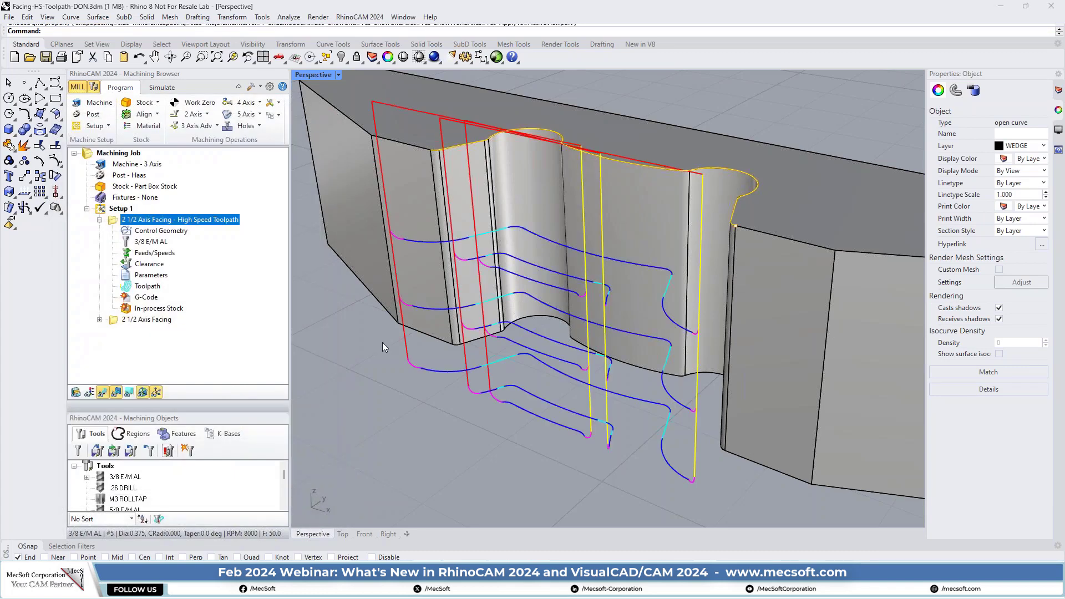
Step: Move the 2 1/2 Axis Facing operation above the High Speed Toolpath operation in Setup 1 and compare the two toolpaths up close
left_click(114, 321)
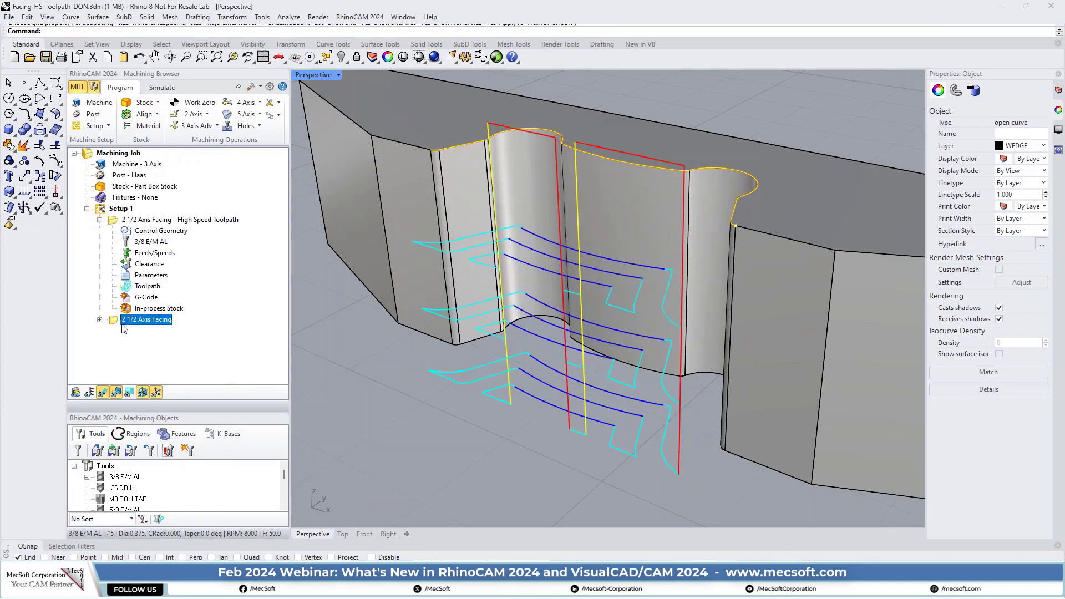
left_click_drag(113, 323, 124, 222)
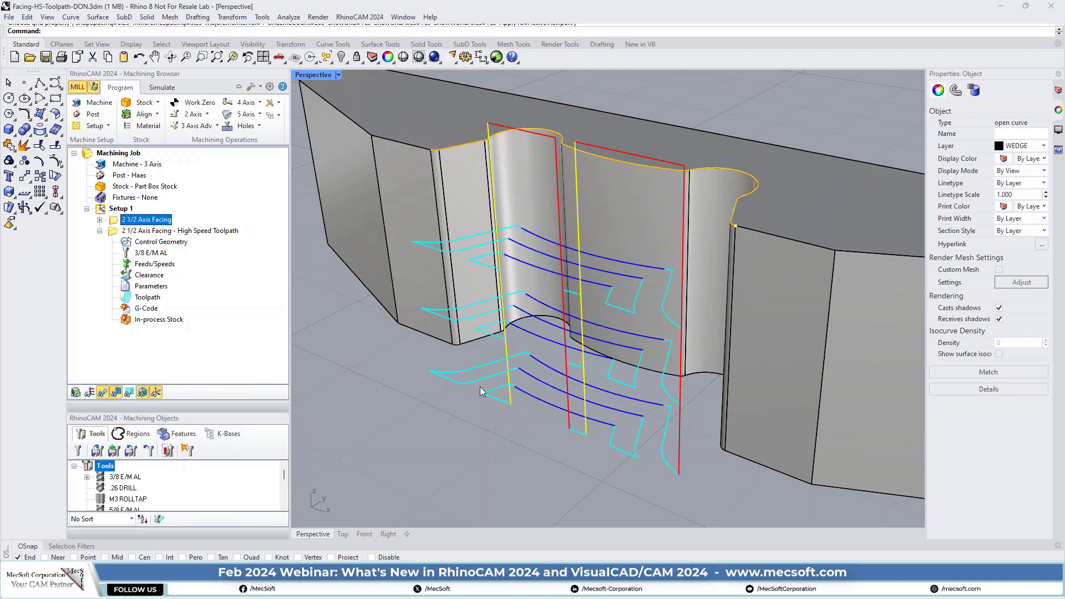
scroll(441, 380, "up", 3)
scroll(536, 410, "up", 2)
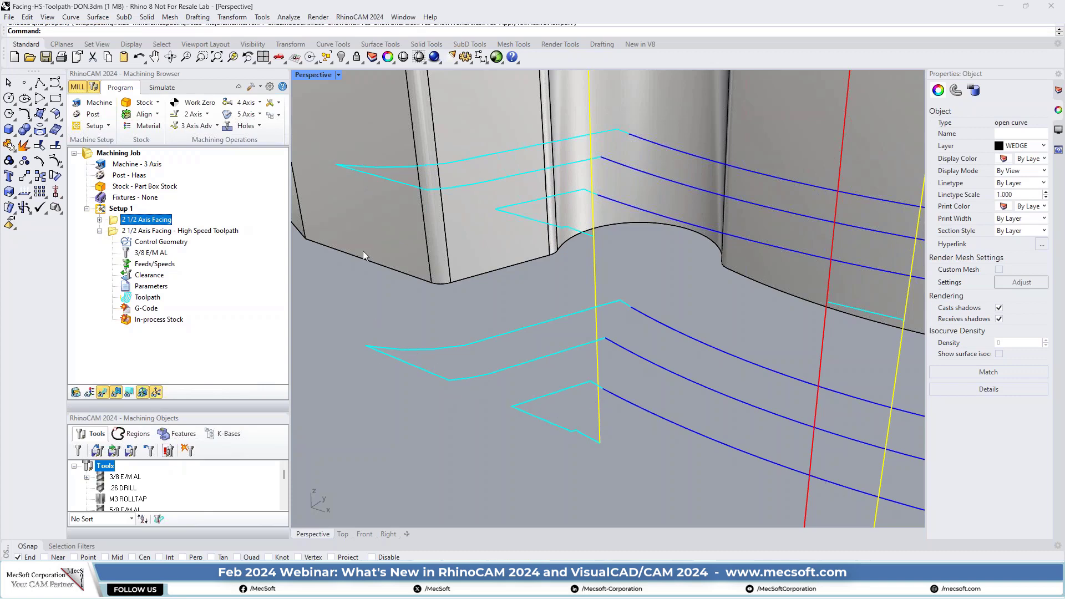
scroll(362, 290, "down", 3)
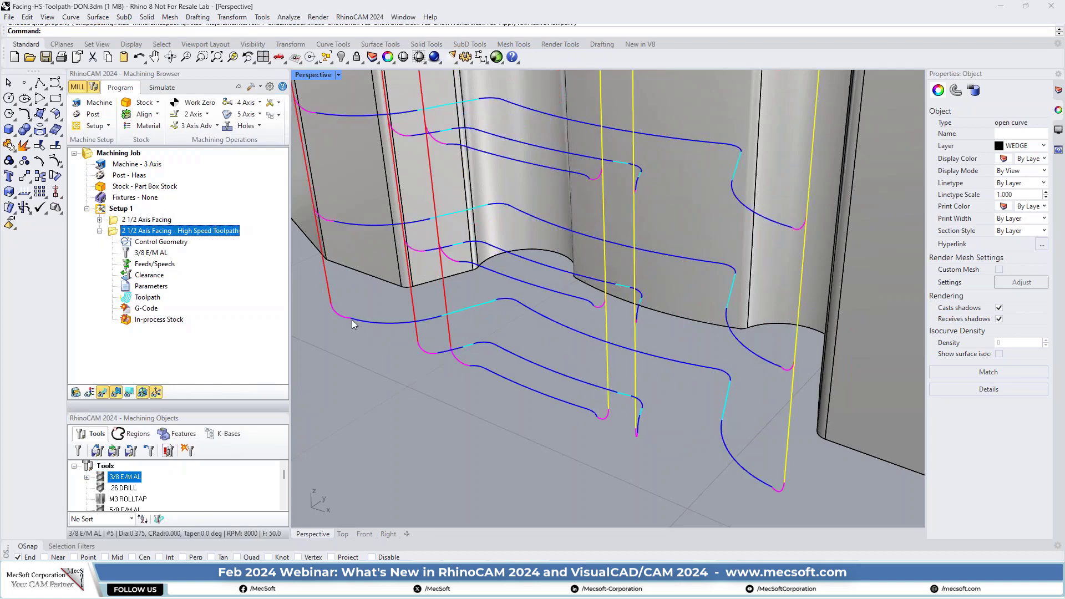
scroll(331, 313, "up", 2)
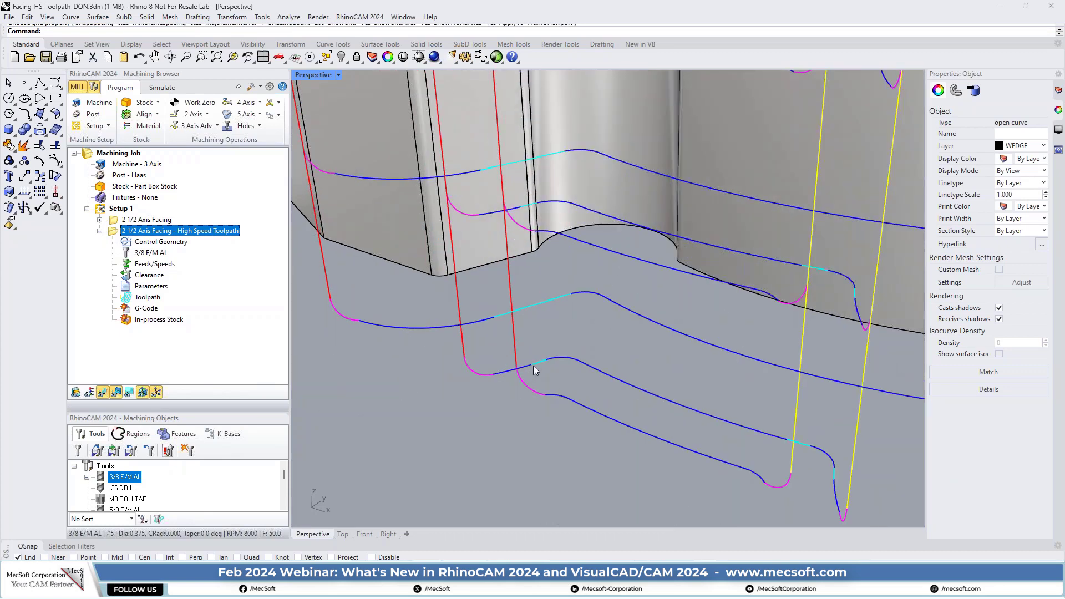
scroll(446, 318, "down", 2)
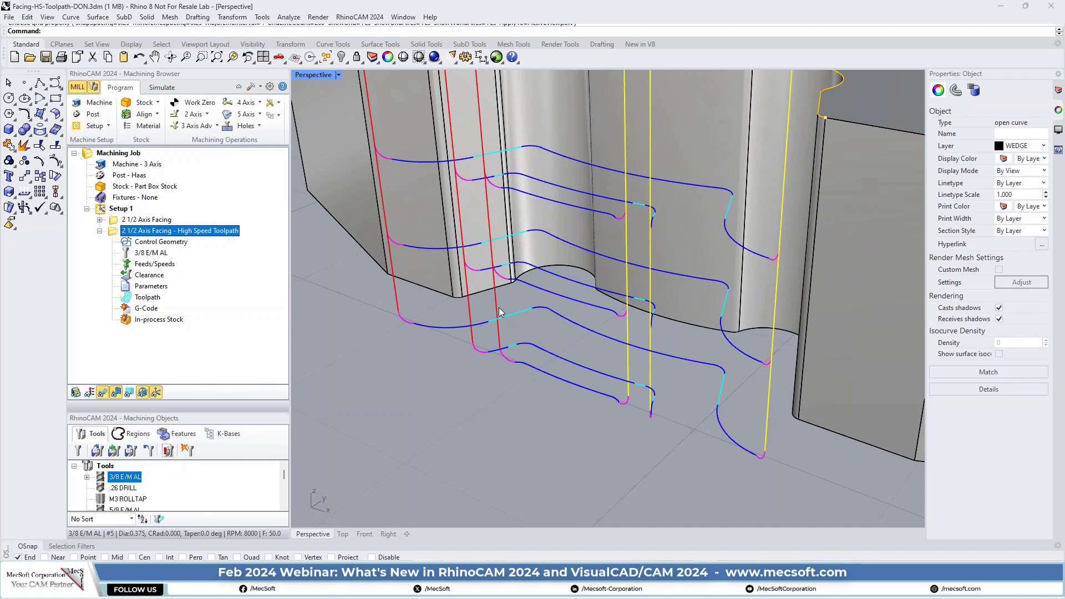
Step: Switch to the Contact-Condition-DON.3dm file and review the region and surface extent conditions of the Parallel Finishing (ON) operation without changing them
key("alt+Tab")
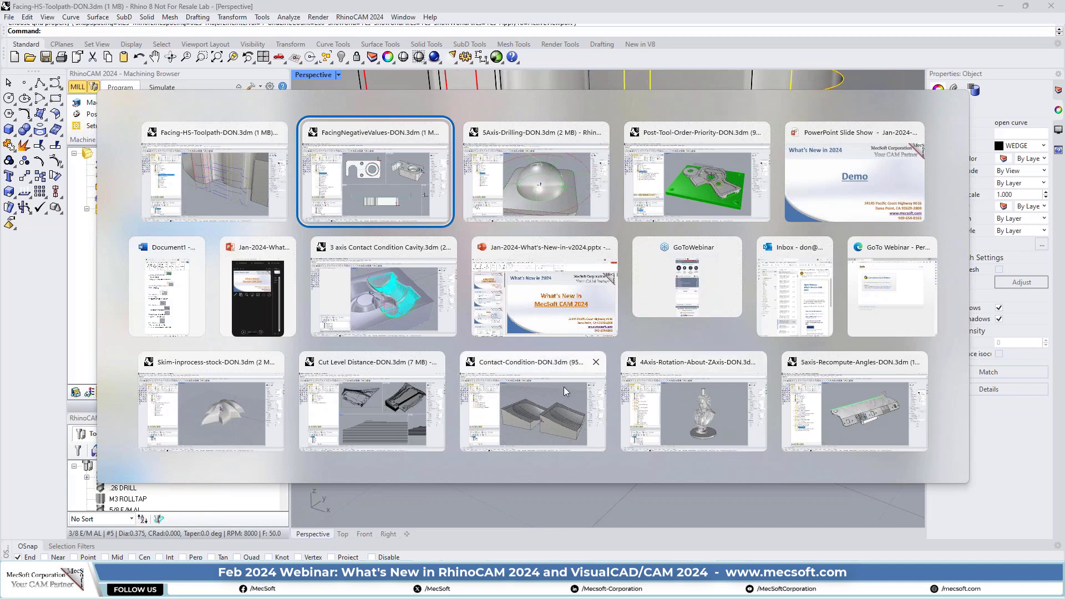
left_click(537, 386)
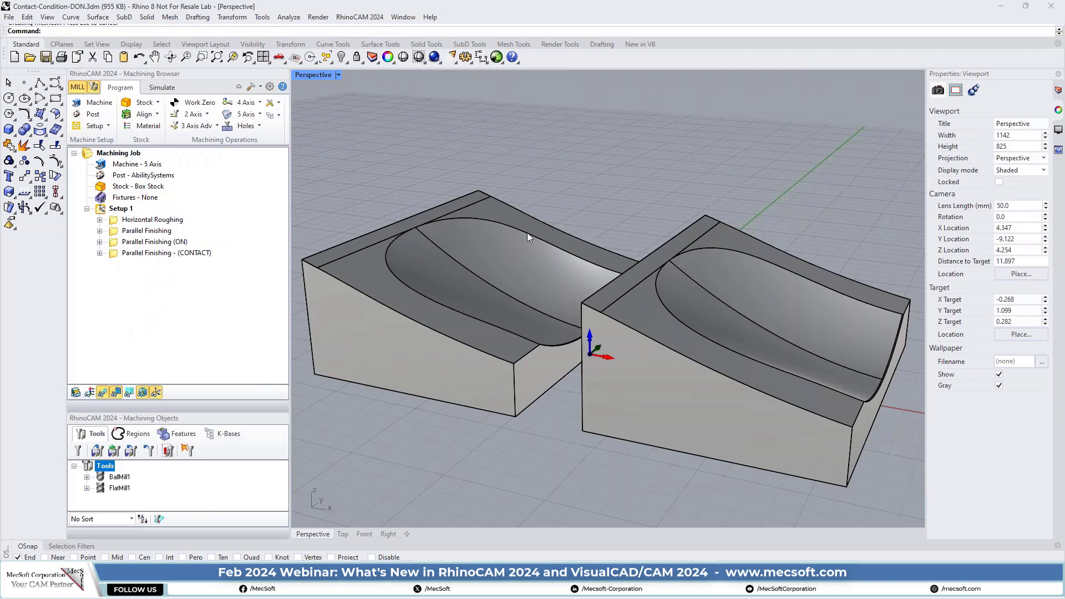
right_click_drag(527, 232, 641, 260)
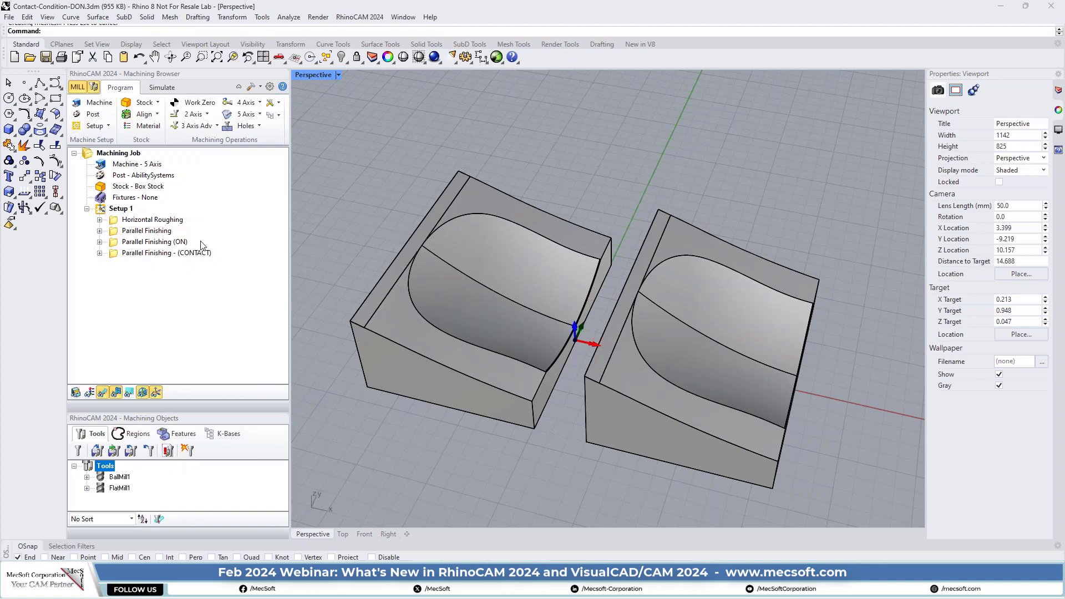
left_click(116, 243)
double_click(116, 244)
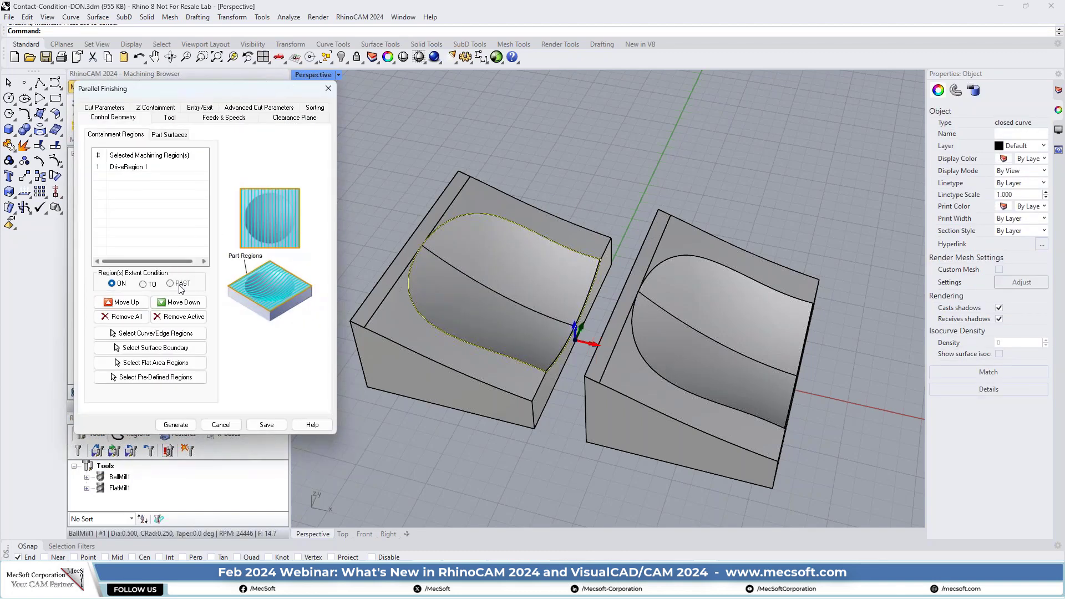
left_click(108, 283)
left_click(169, 135)
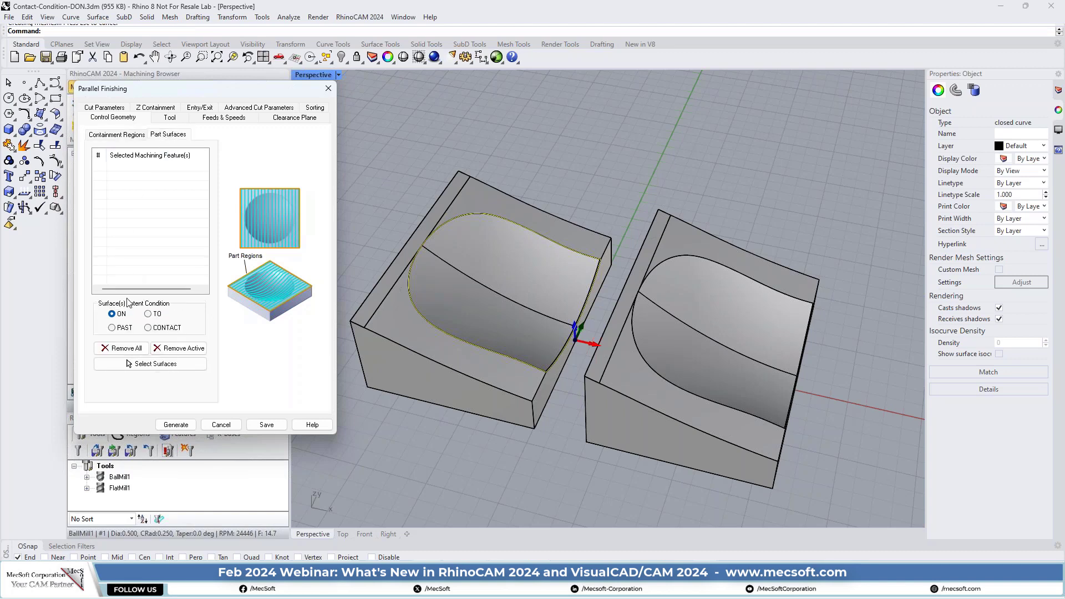
mouse_move(115, 319)
left_click(328, 89)
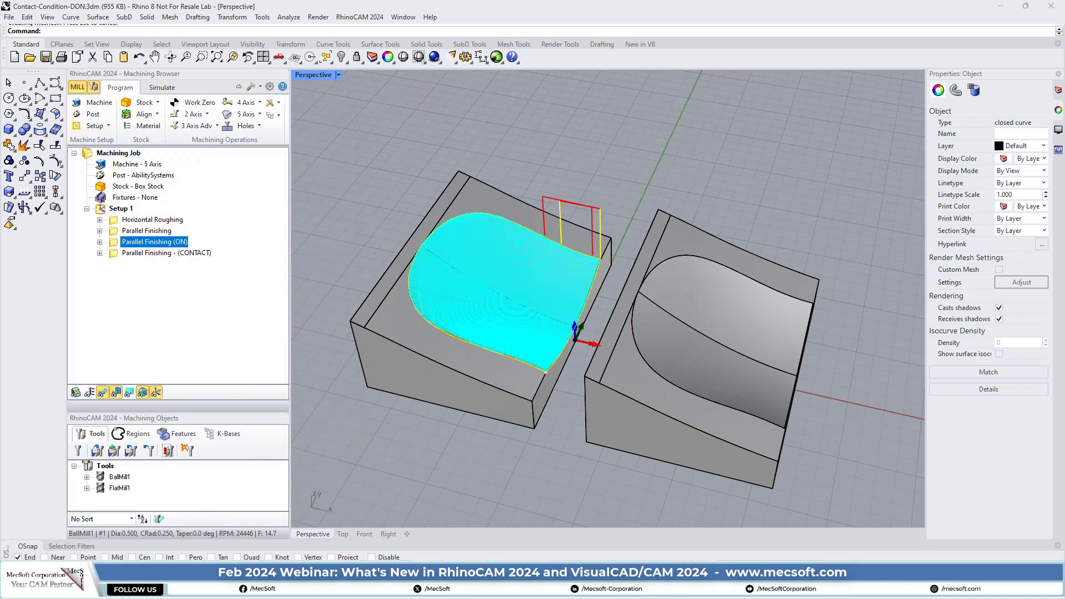
Step: Examine the Parallel Finishing (ON) toolpath along the pocket's edge from several angles, and display the Parallel Finishing - (CONTACT) toolpath for comparison
scroll(428, 261, "up", 10)
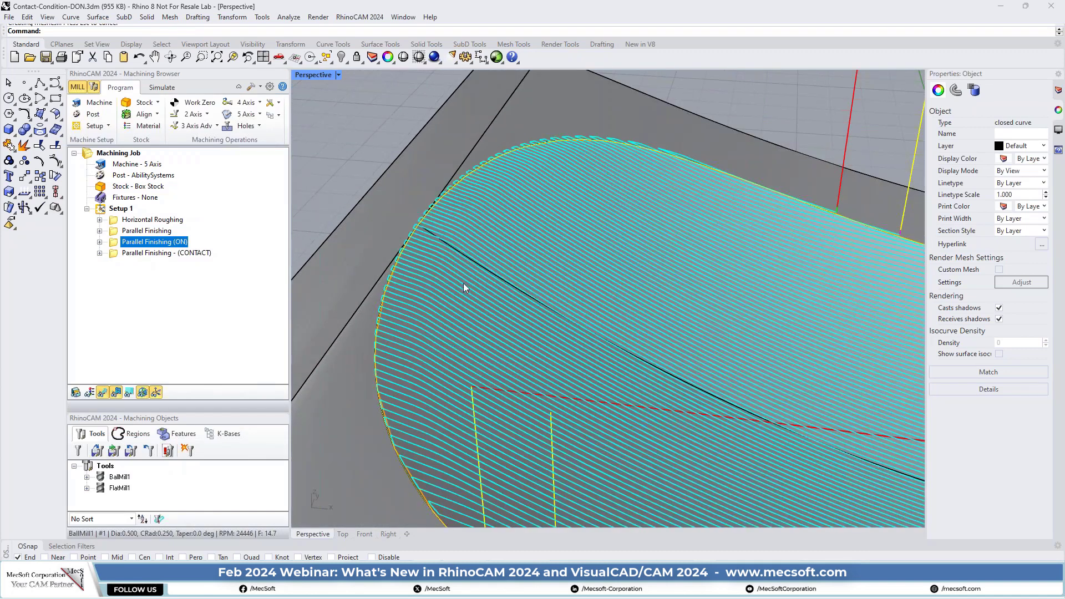
right_click_drag(450, 252, 494, 277)
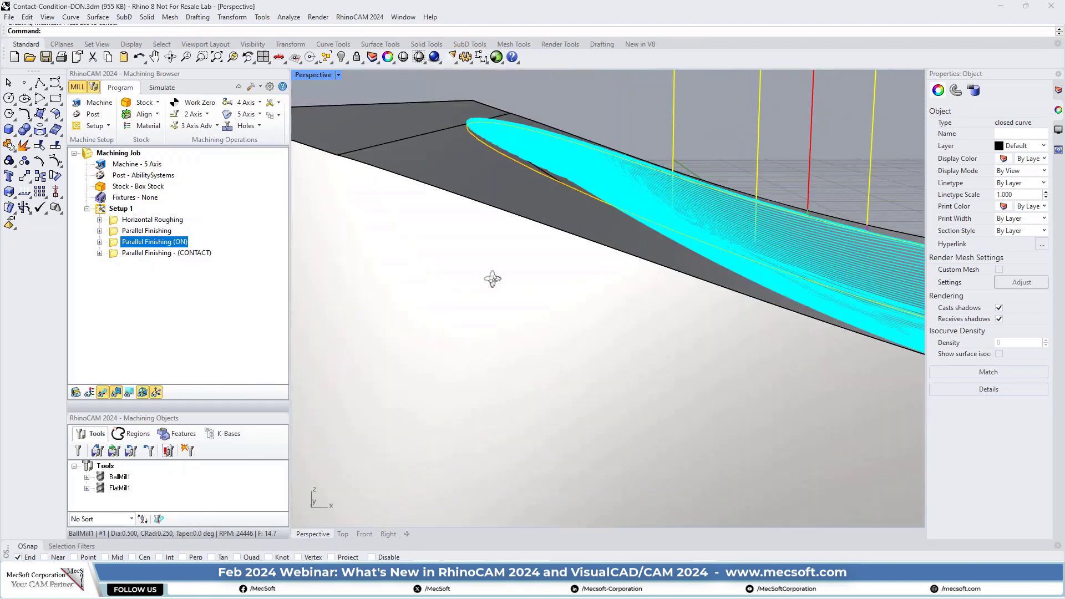
scroll(557, 178, "down", 8)
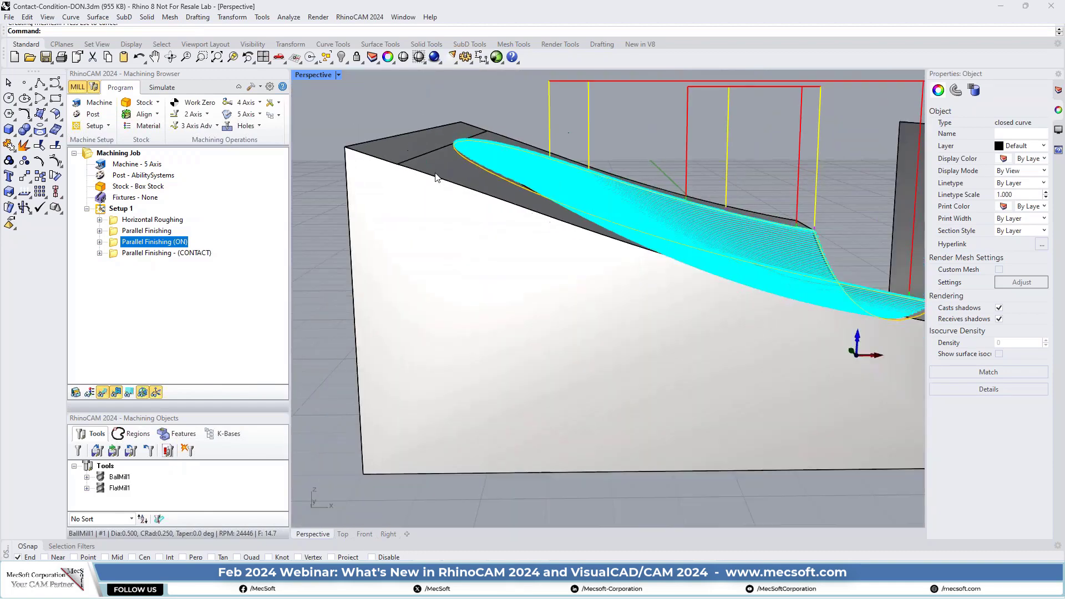
right_click_drag(557, 178, 502, 233)
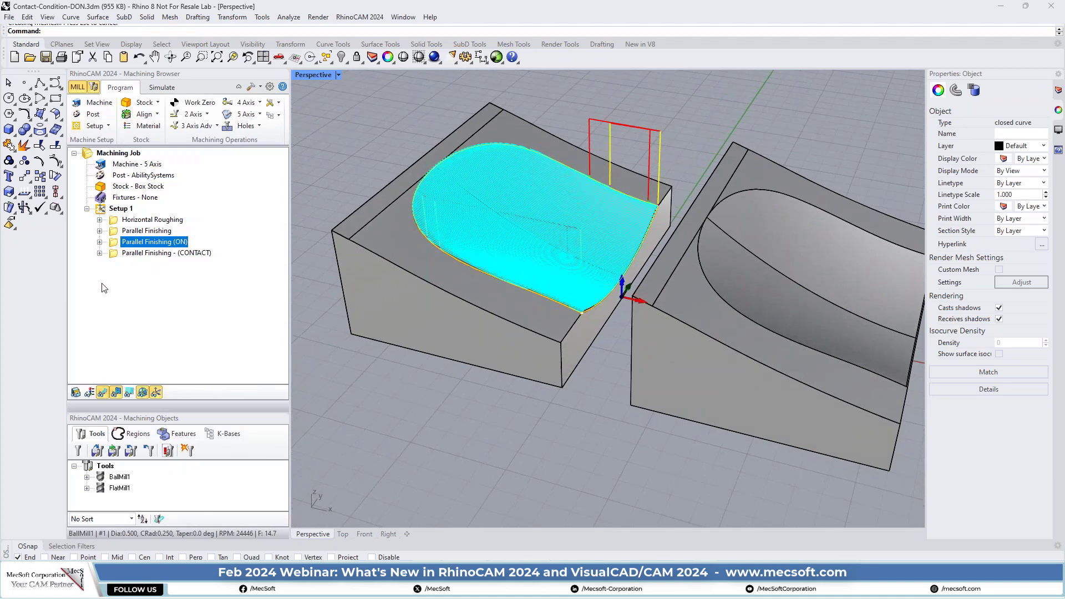
left_click(115, 255)
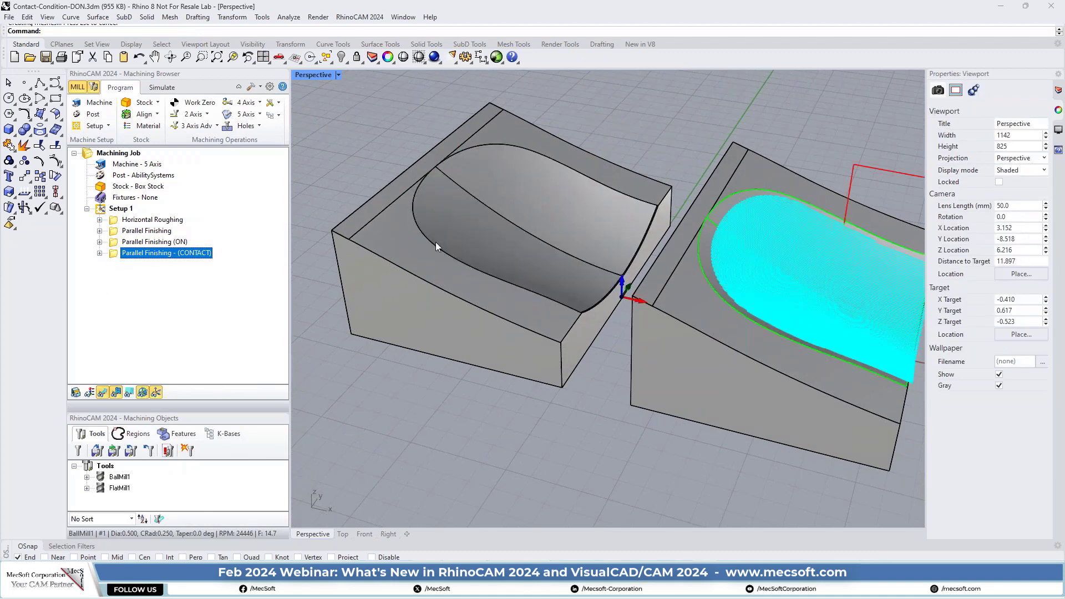
Step: Turn on Simulate by Moves and play the cutting simulation of the Horizontal Roughing operation
scroll(365, 277, "down", 2)
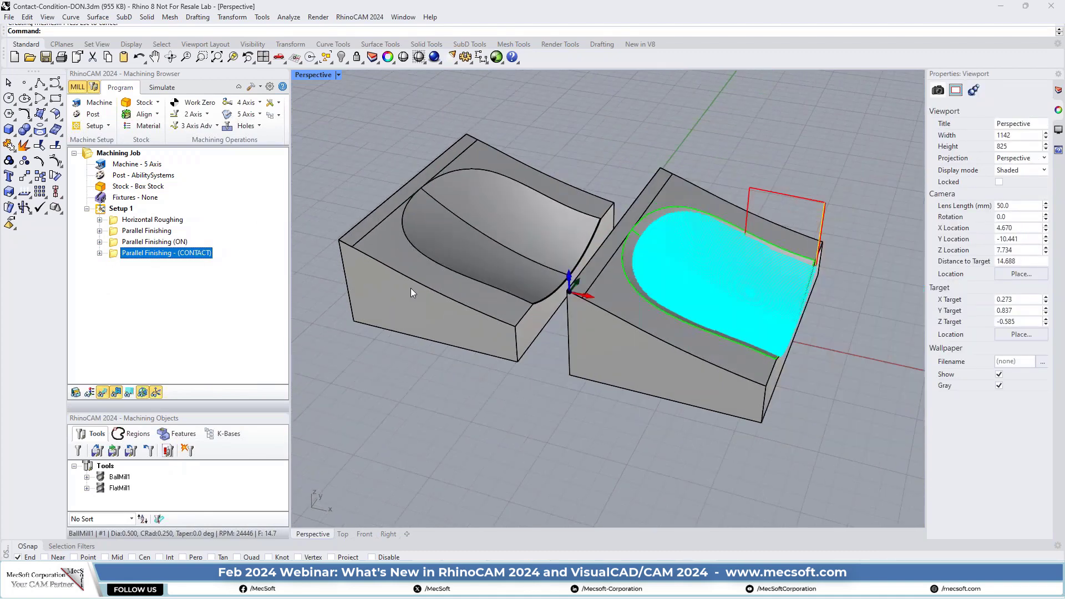
scroll(630, 292, "up", 4)
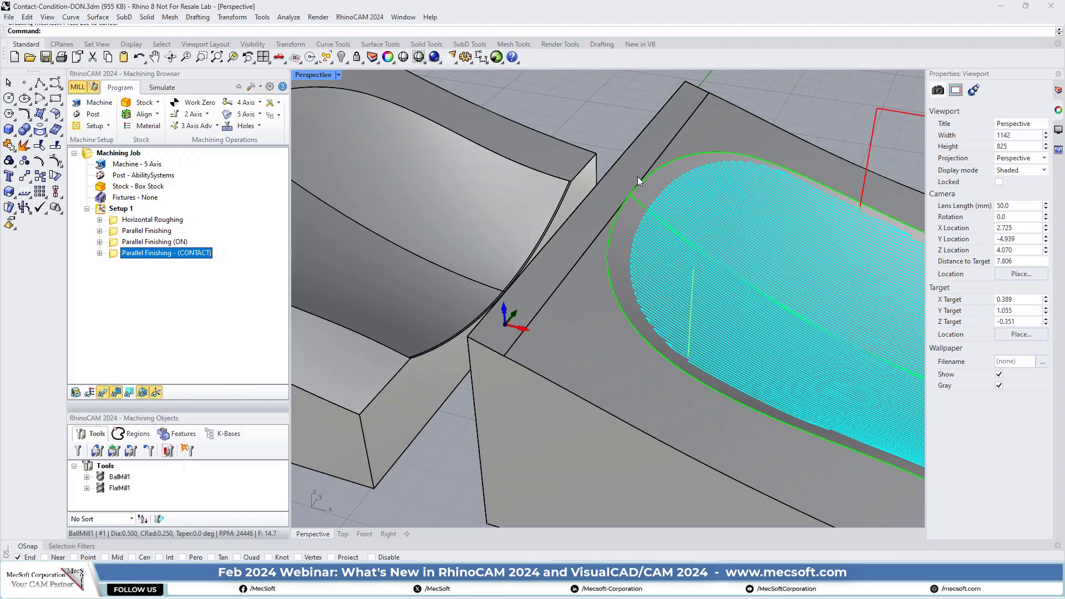
scroll(570, 229, "down", 3)
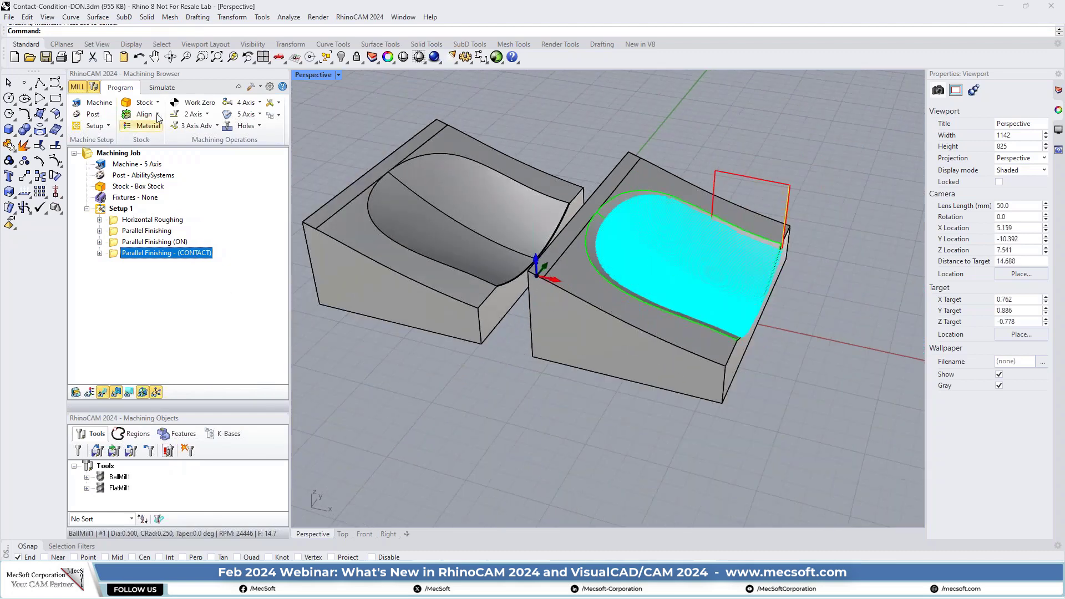
left_click(169, 89)
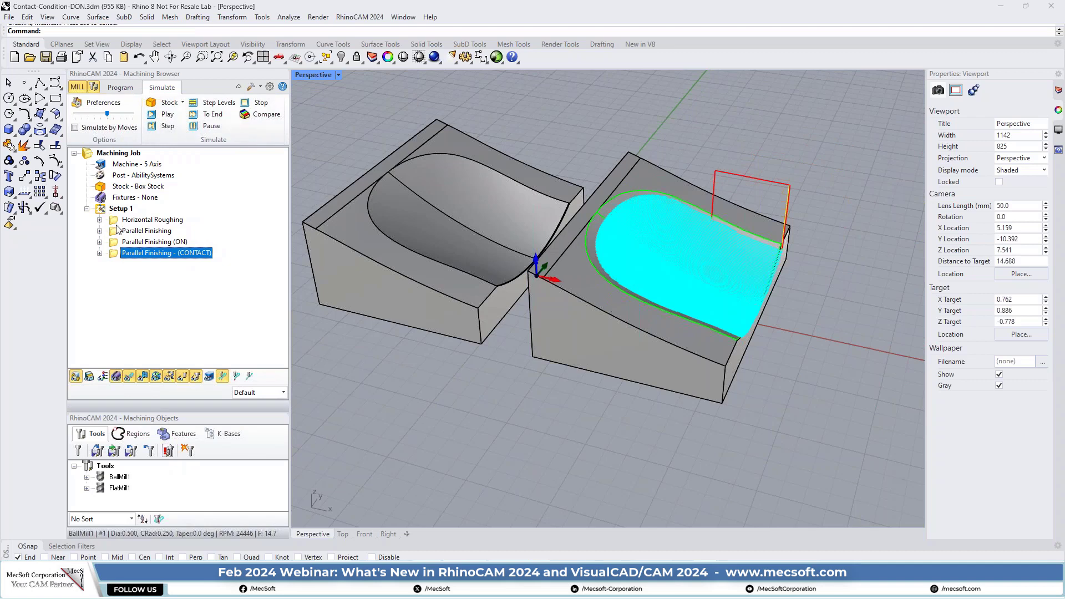
left_click(152, 220)
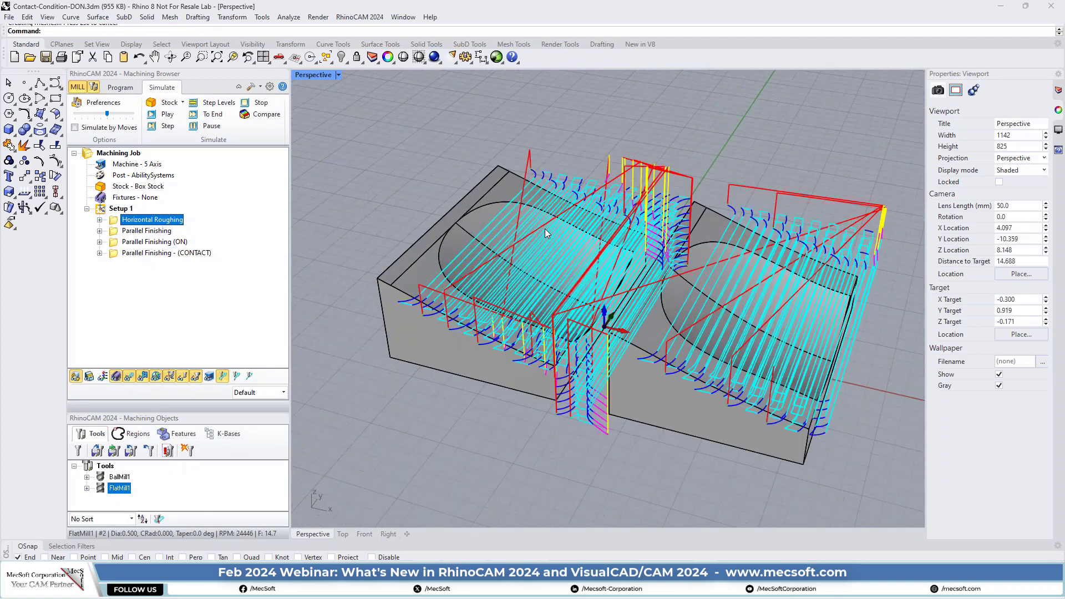
scroll(545, 229, "up", 3)
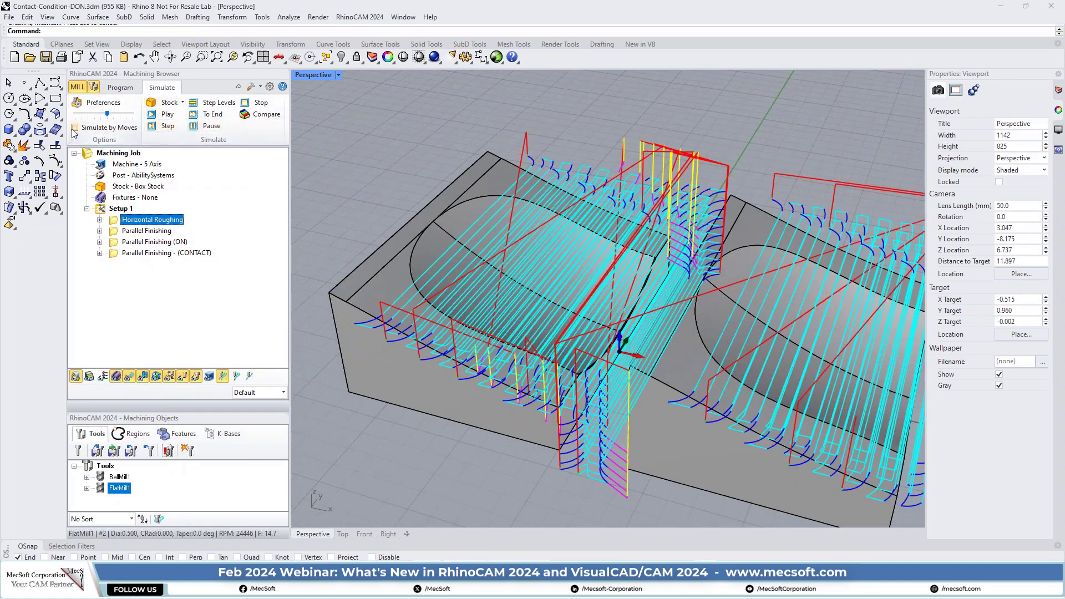
left_click(75, 128)
left_click(166, 115)
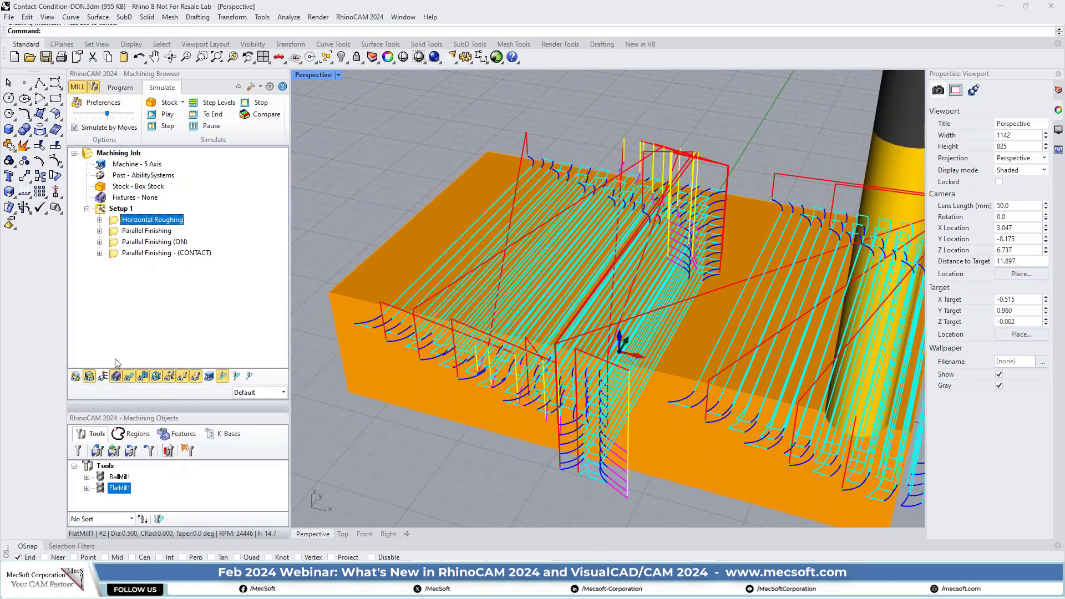
left_click(167, 114)
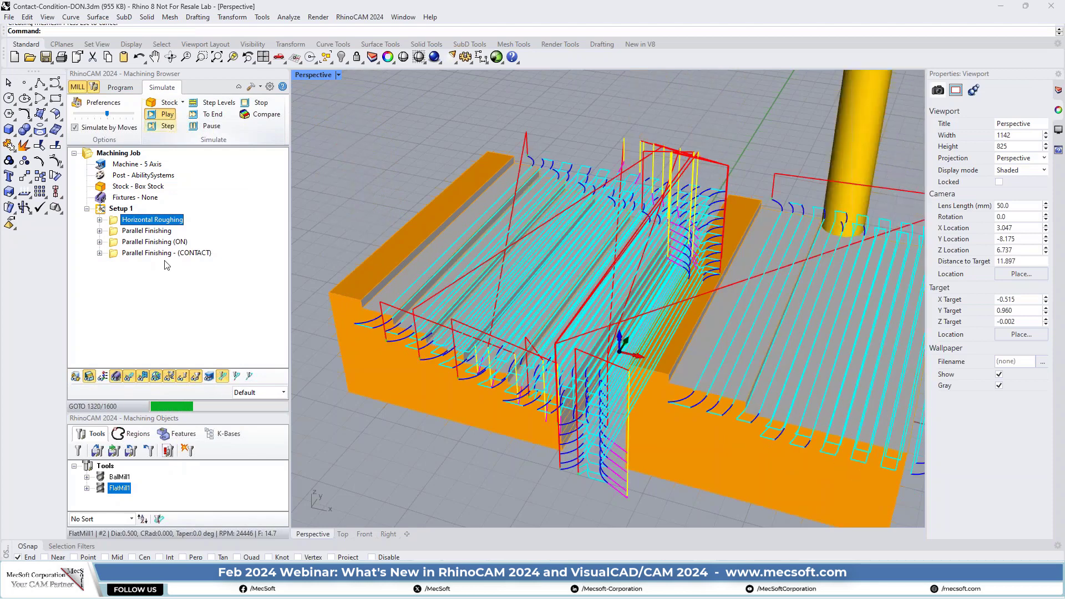
Step: Set the simulation display state to Mop and hide the toolpath over the simulated stock
left_click(273, 395)
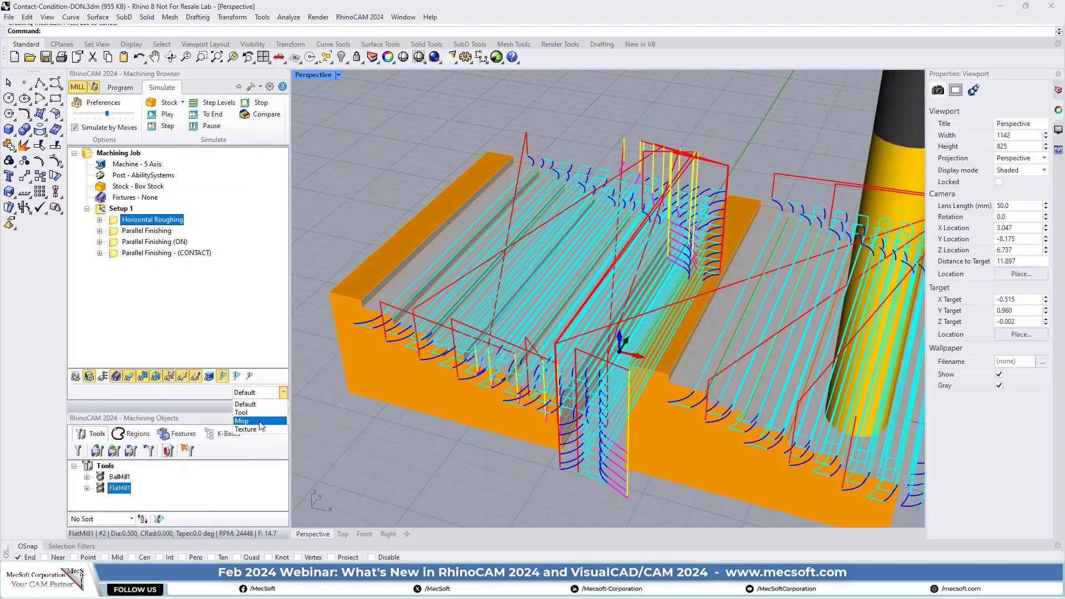
left_click(260, 422)
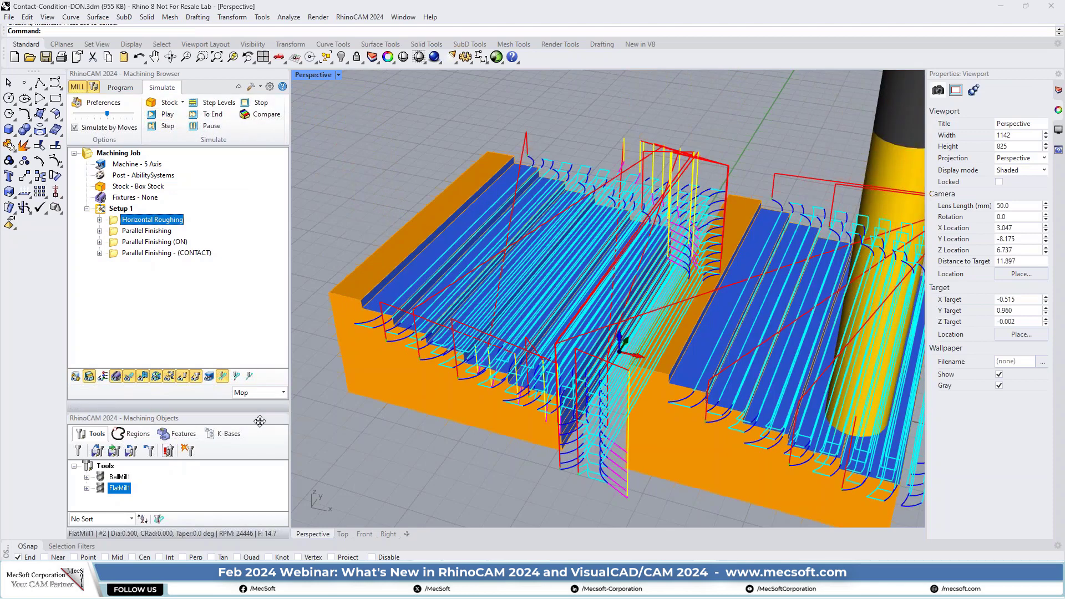
left_click(132, 379)
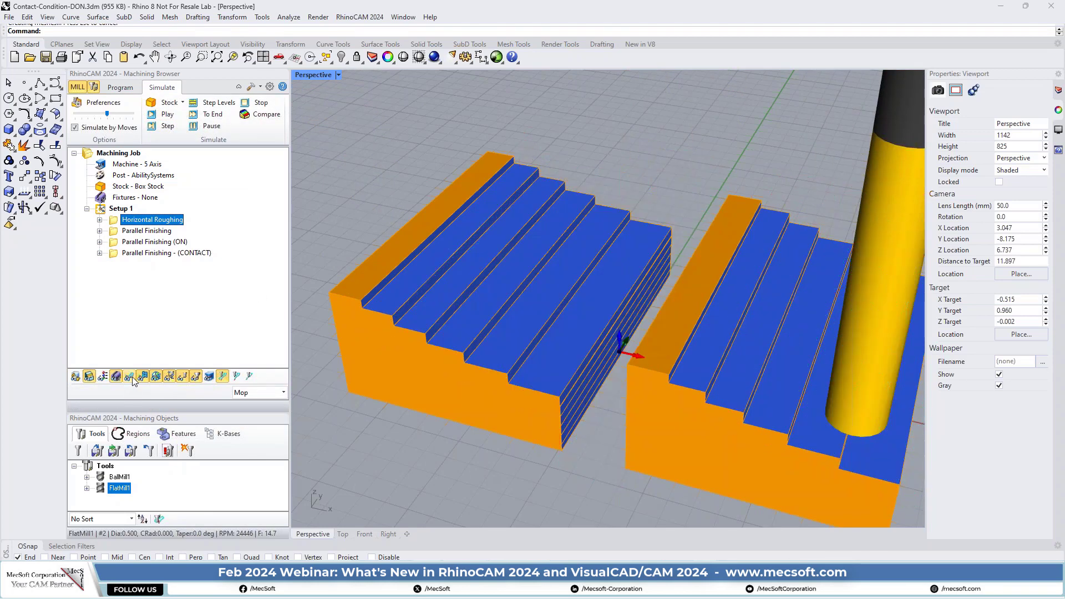
Step: In the stock preferences, turn off silhouette and sharp edges and set the stock color to blue
left_click(100, 102)
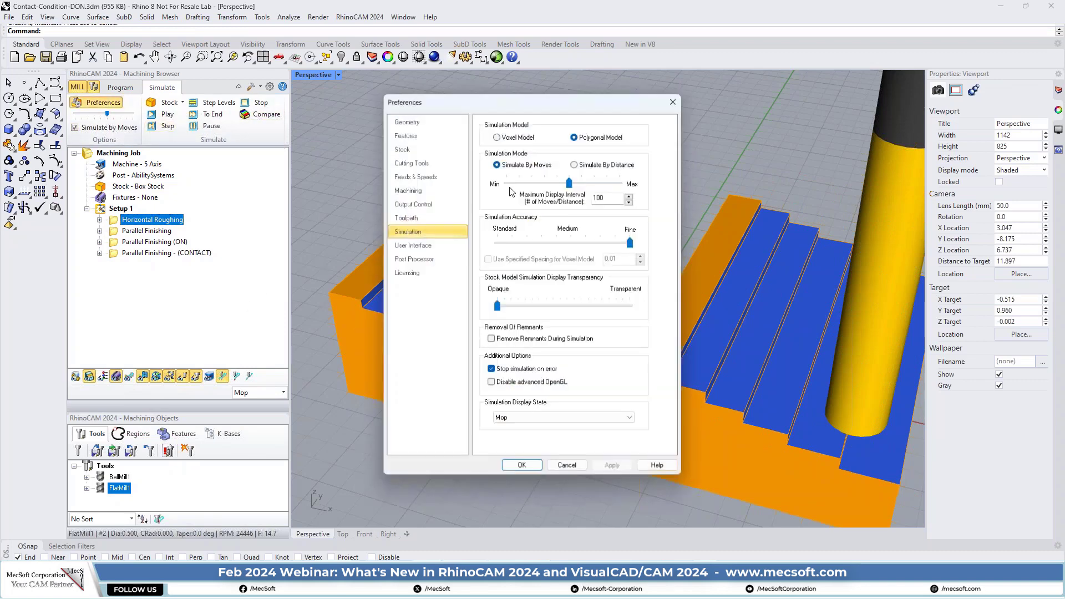
left_click(422, 148)
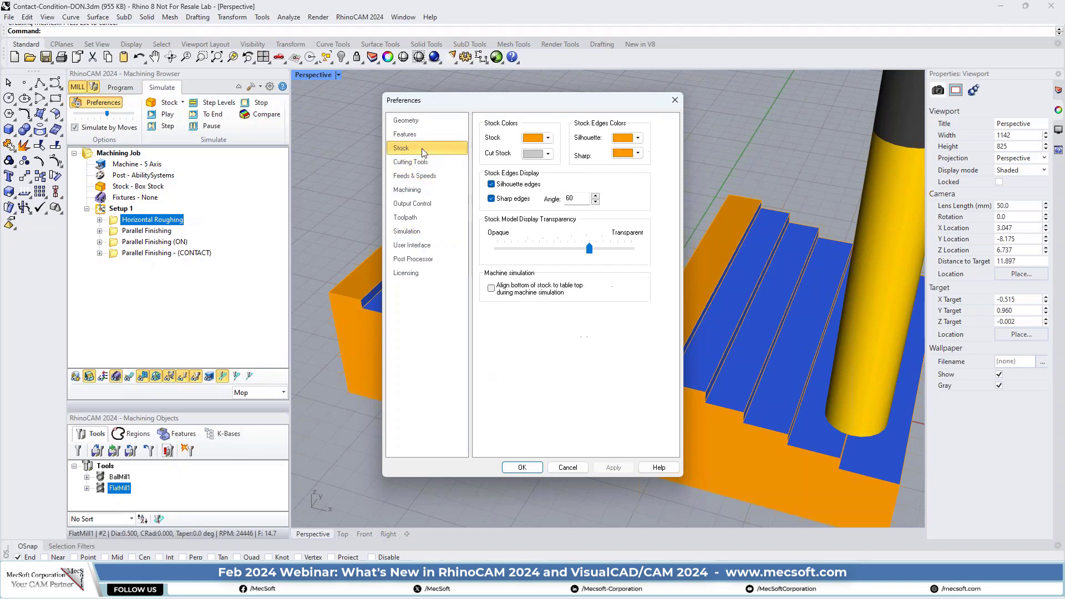
left_click(491, 184)
left_click(491, 199)
left_click(549, 139)
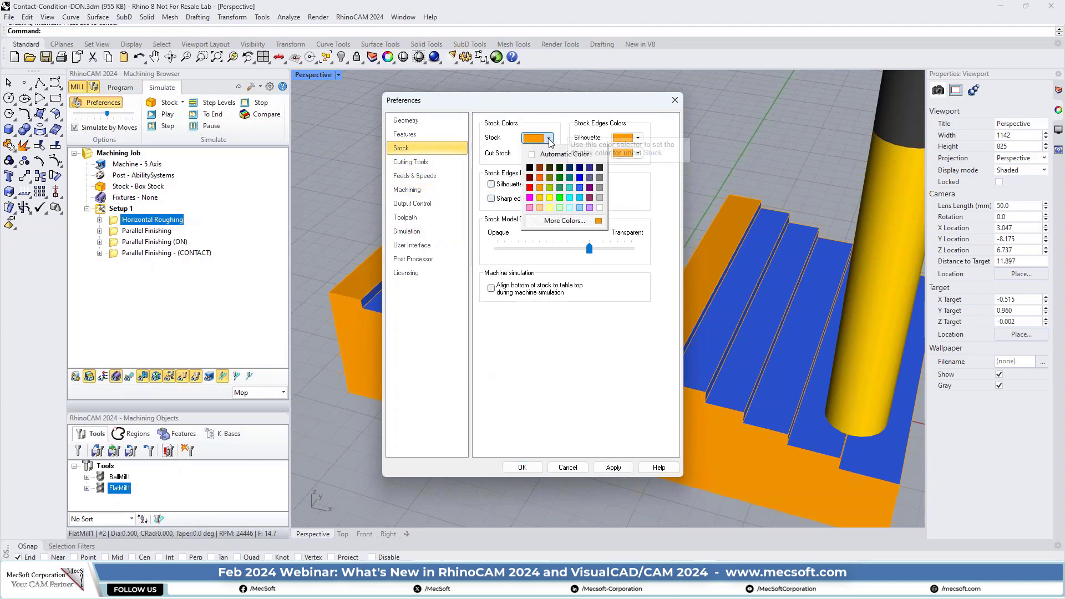
left_click(581, 191)
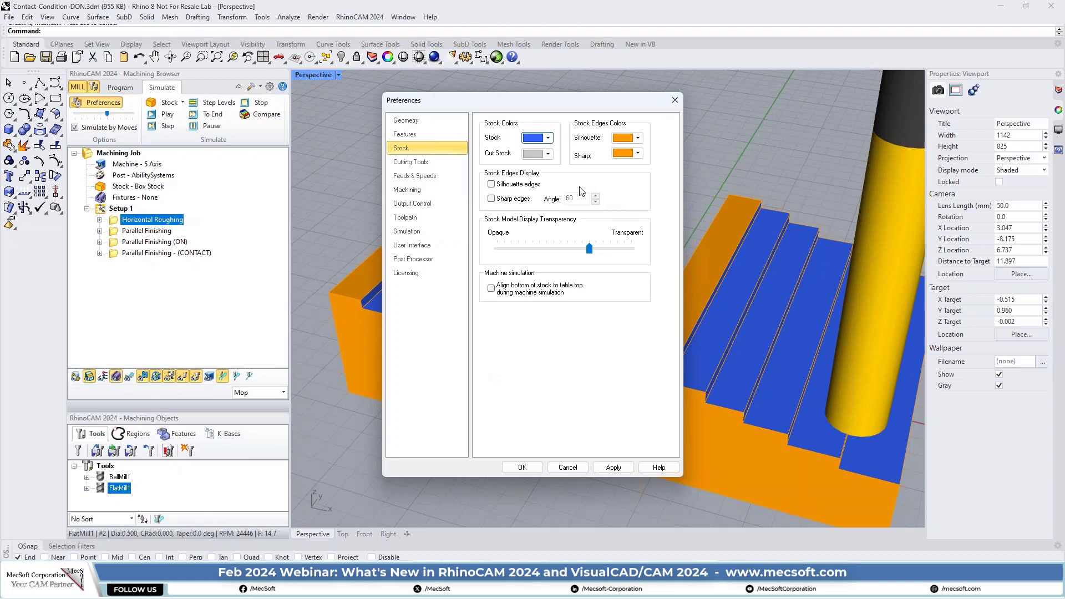
left_click(522, 468)
right_click_drag(593, 353, 640, 298)
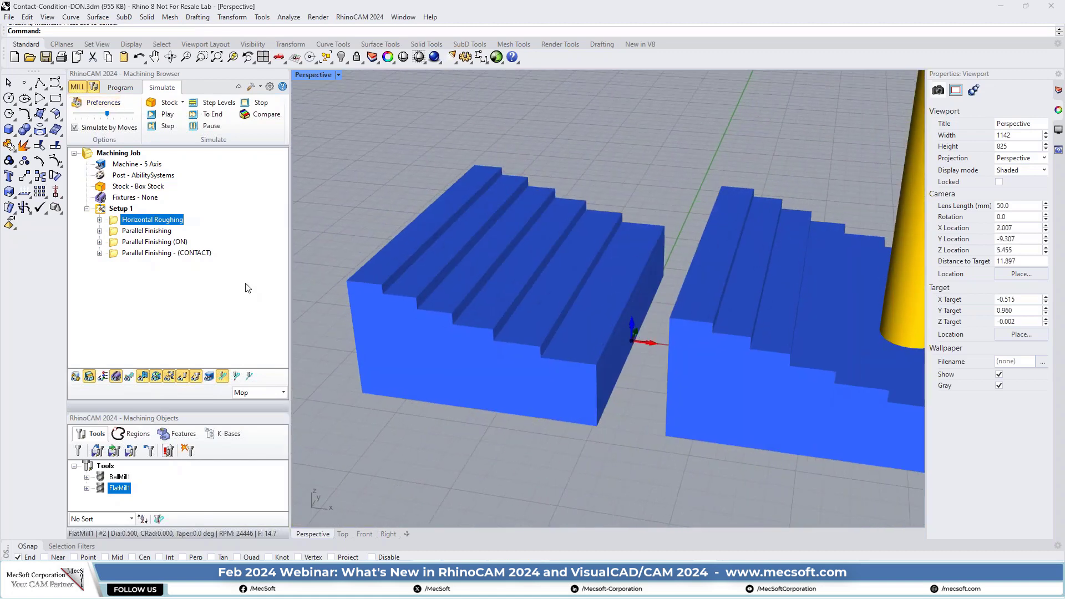
Step: Open the Parallel Finishing operation's containment region settings, close them without changes, and simulate the operation
left_click(116, 235)
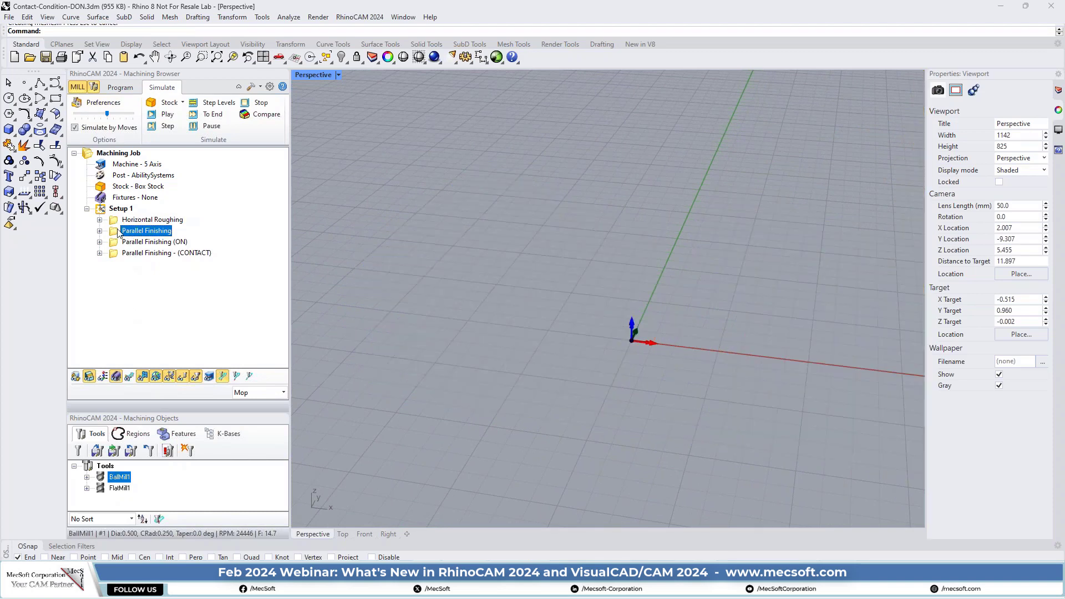
double_click(116, 235)
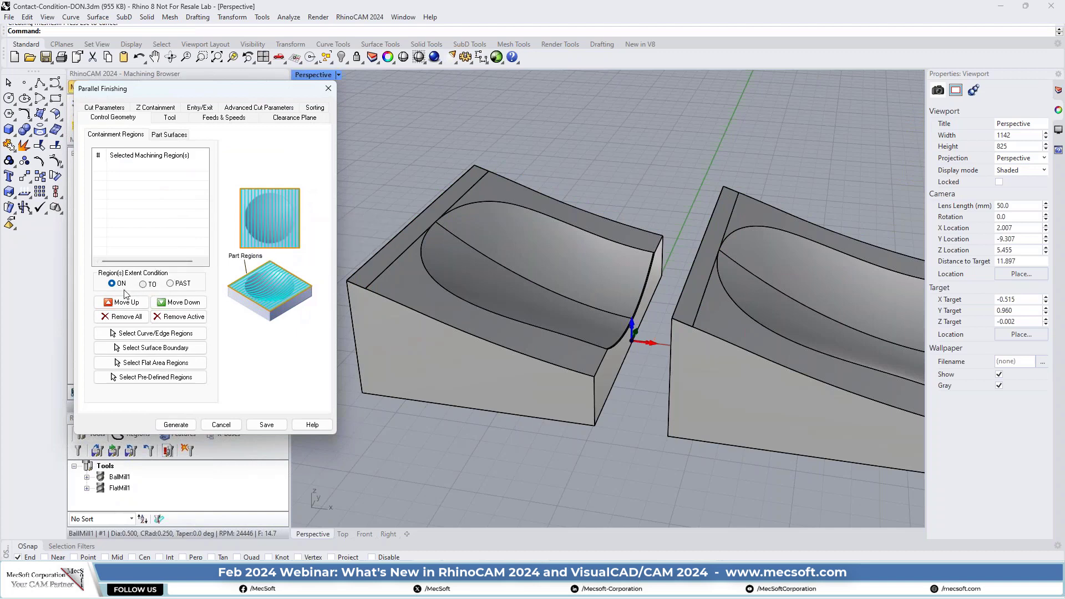
left_click(330, 92)
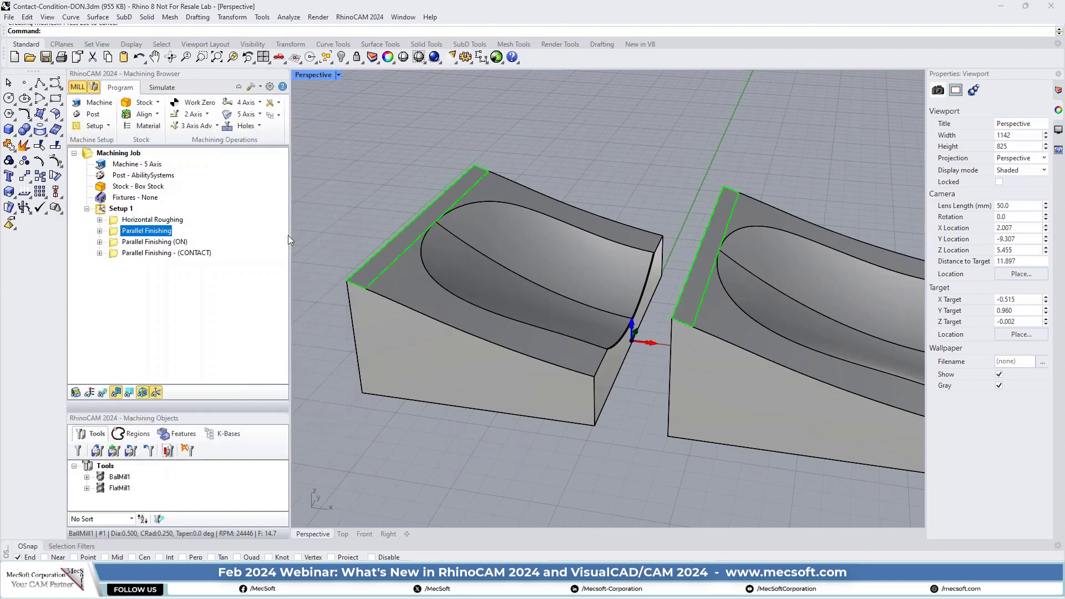
left_click(157, 89)
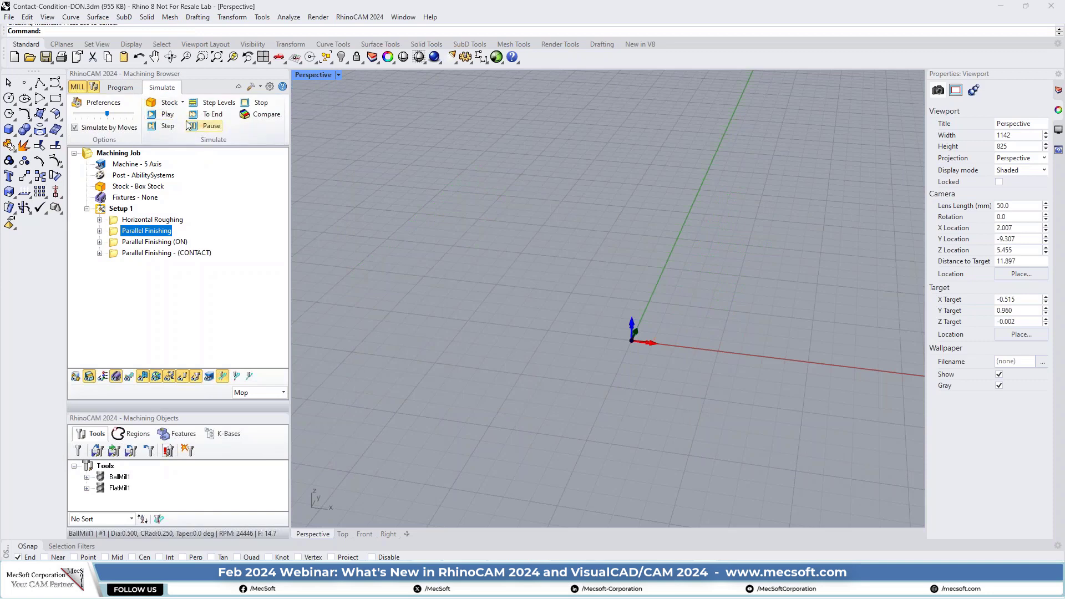
left_click(166, 115)
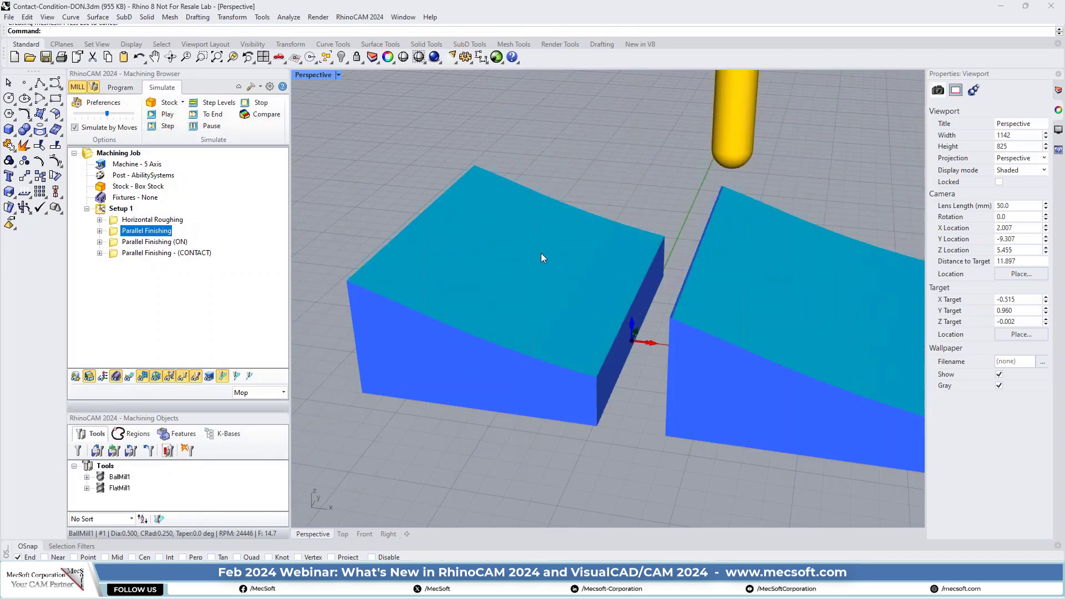
Step: Simulate the Parallel Finishing (ON) operation and examine the cut along the pocket's rounded end and long edges up close
left_click(118, 242)
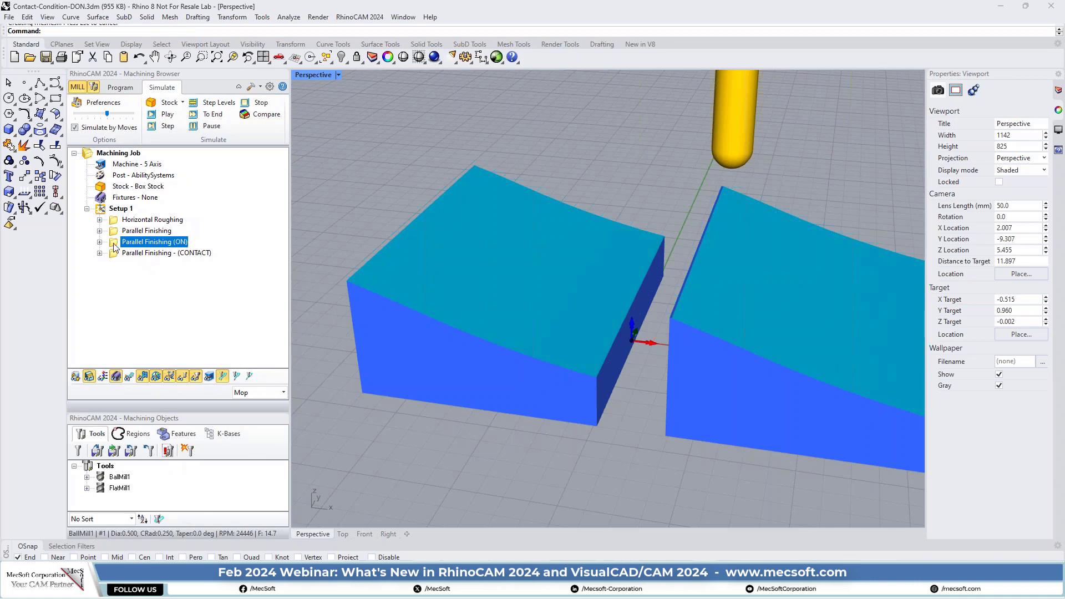
left_click(167, 114)
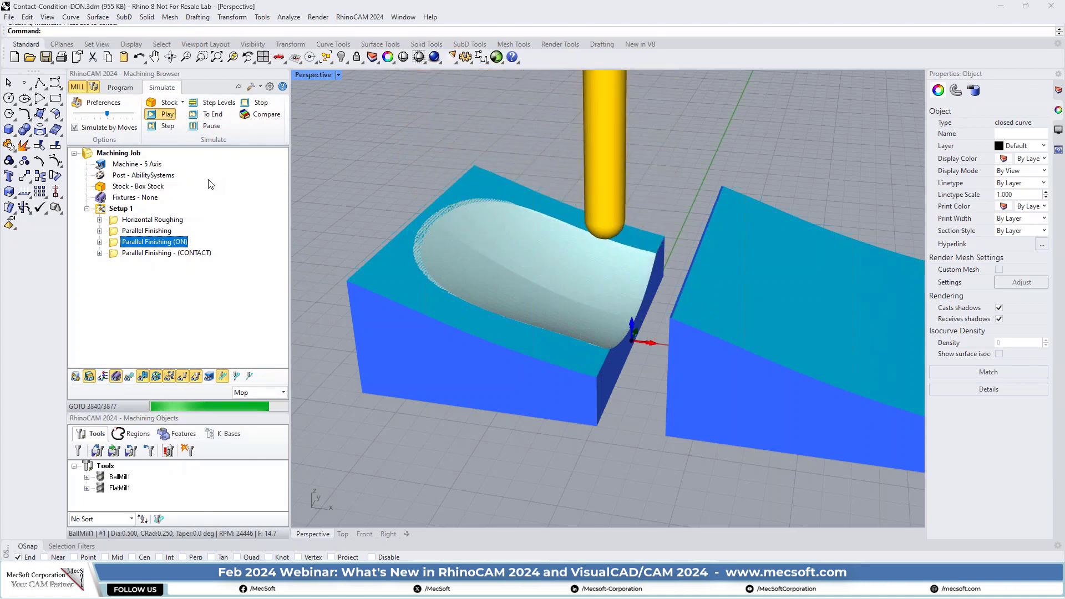
scroll(480, 271, "up", 2)
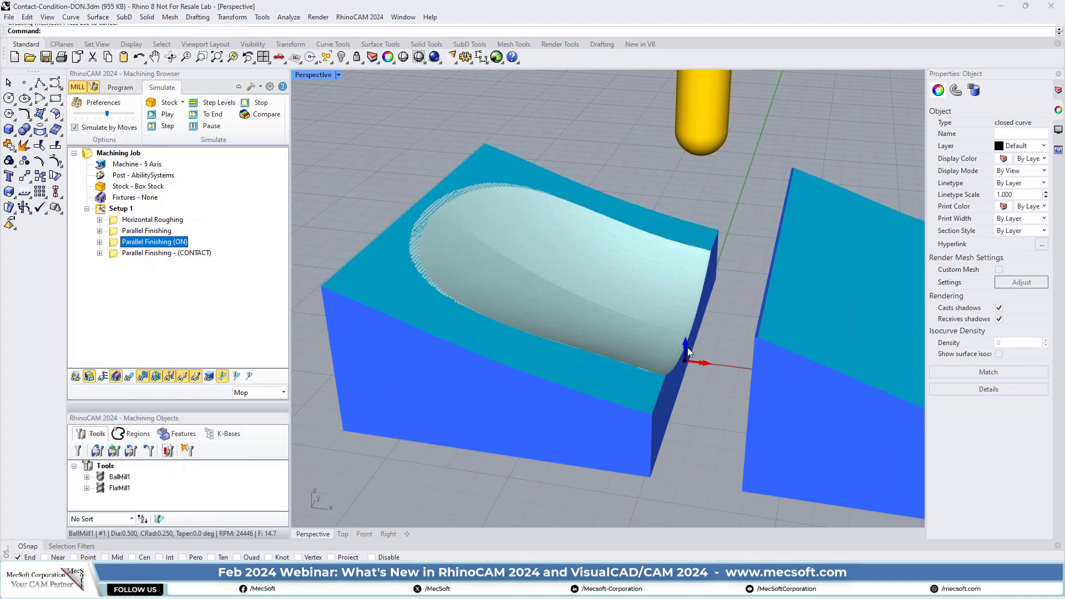
scroll(646, 367, "up", 5)
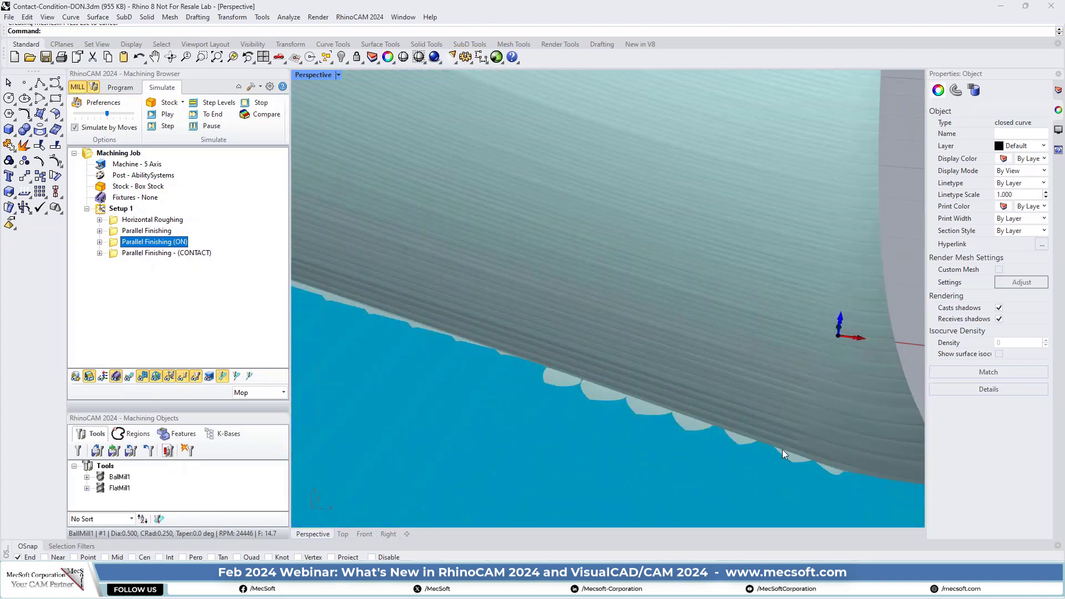
scroll(721, 418, "down", 8)
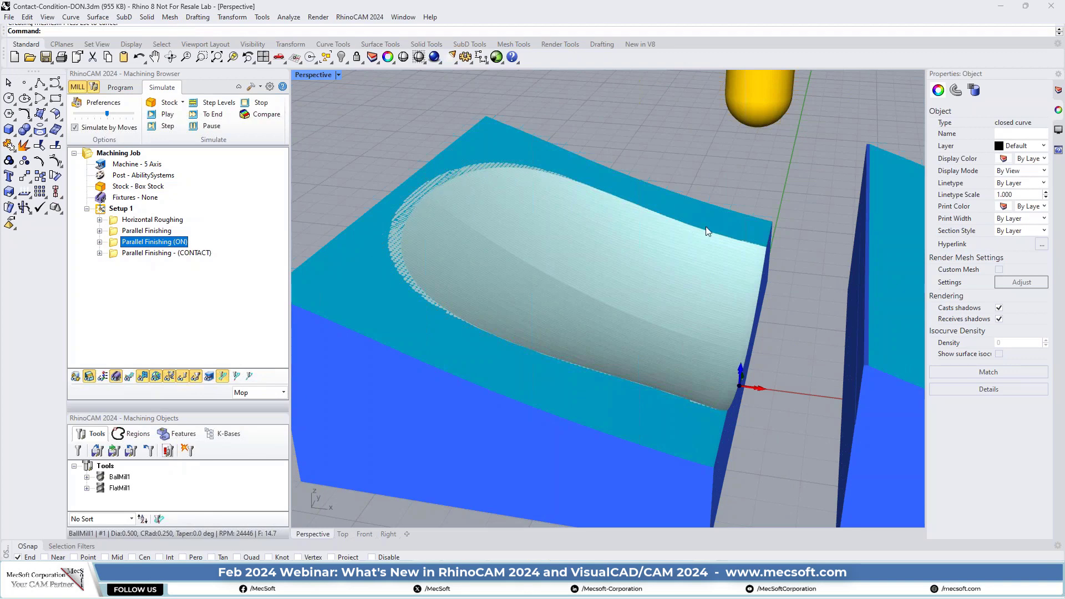
scroll(374, 225, "up", 3)
scroll(375, 225, "up", 2)
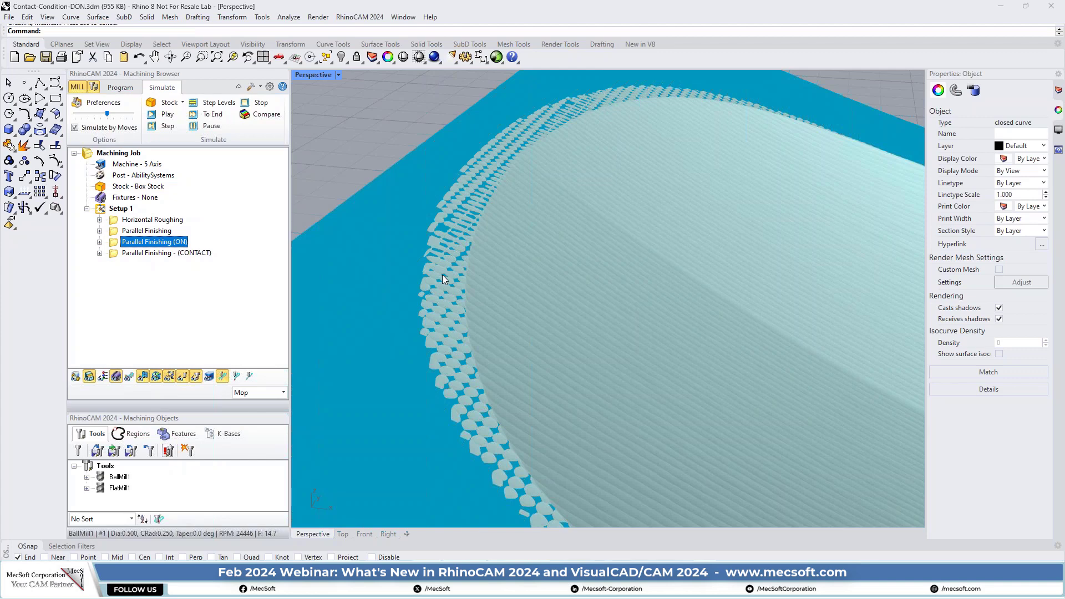
scroll(416, 281, "down", 2)
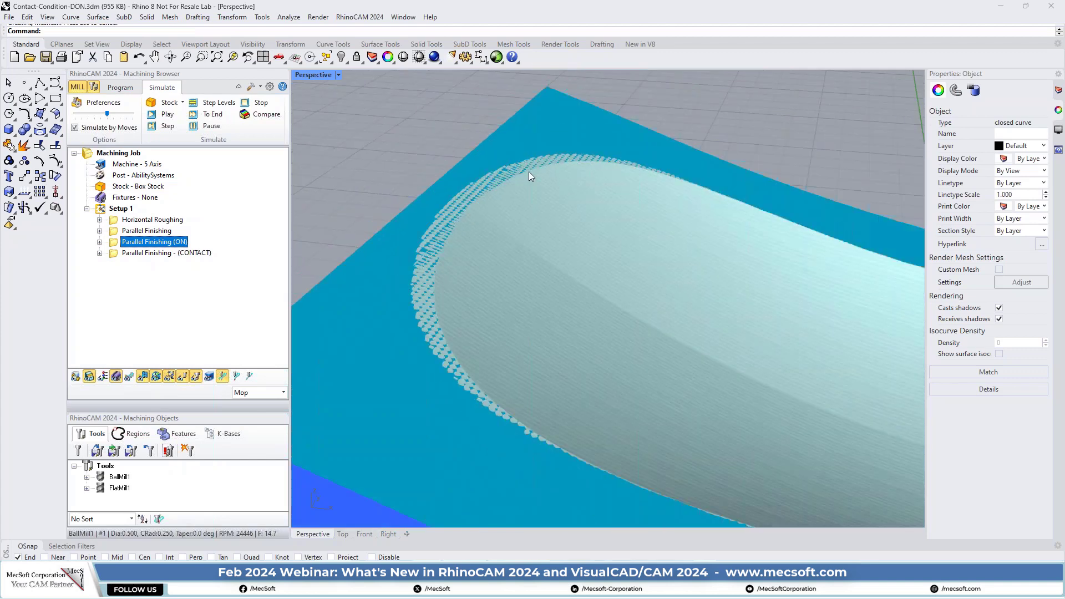
scroll(461, 182, "down", 1)
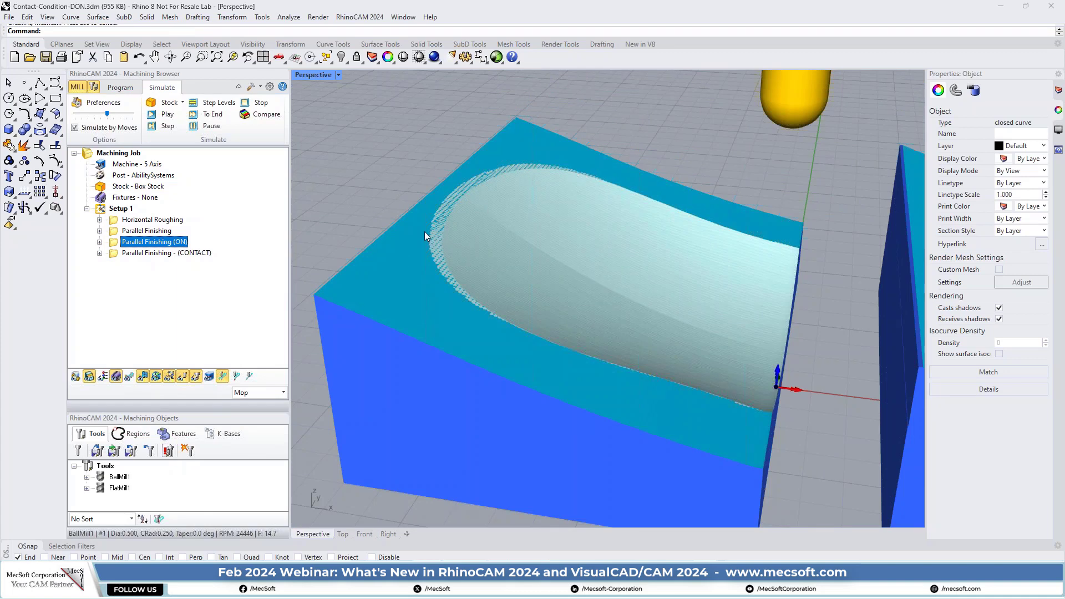
scroll(393, 252, "down", 2)
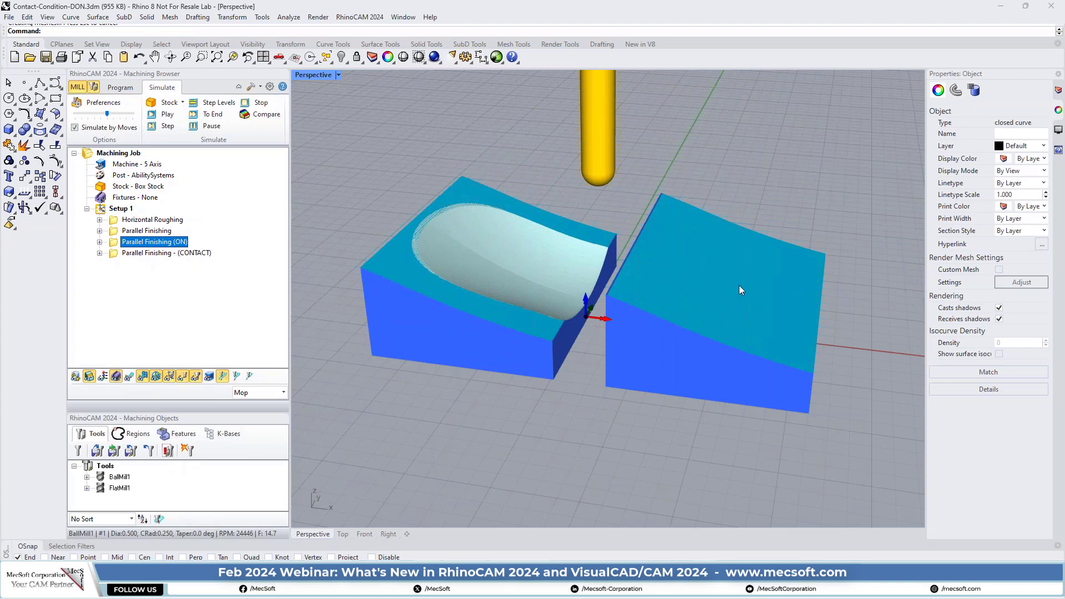
Step: Review the surface extent condition of Parallel Finishing - (CONTACT) without changing it, and simulate the operation
double_click(113, 253)
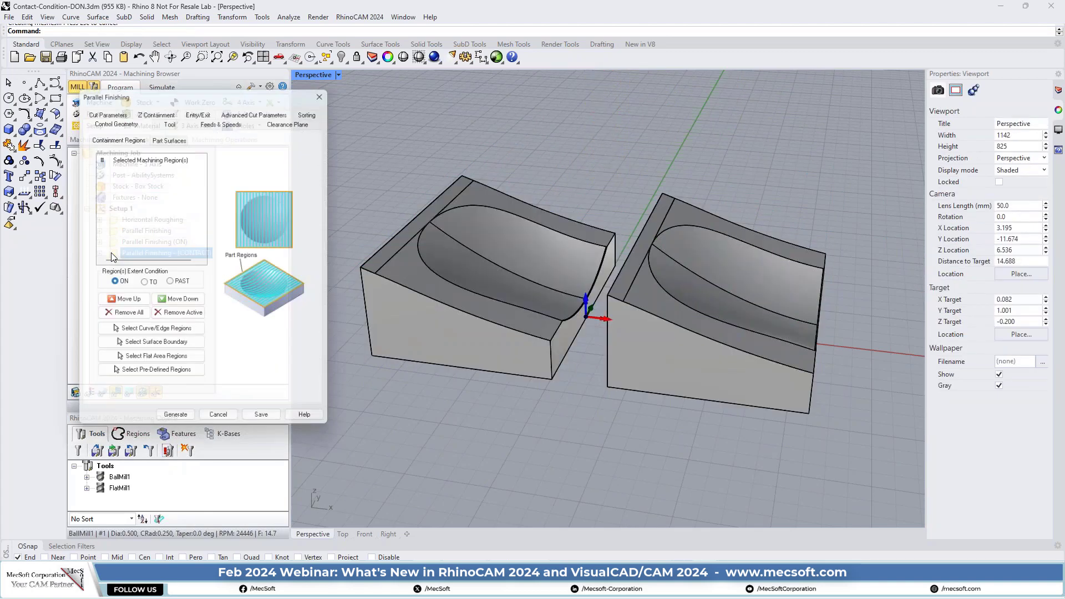
left_click(169, 135)
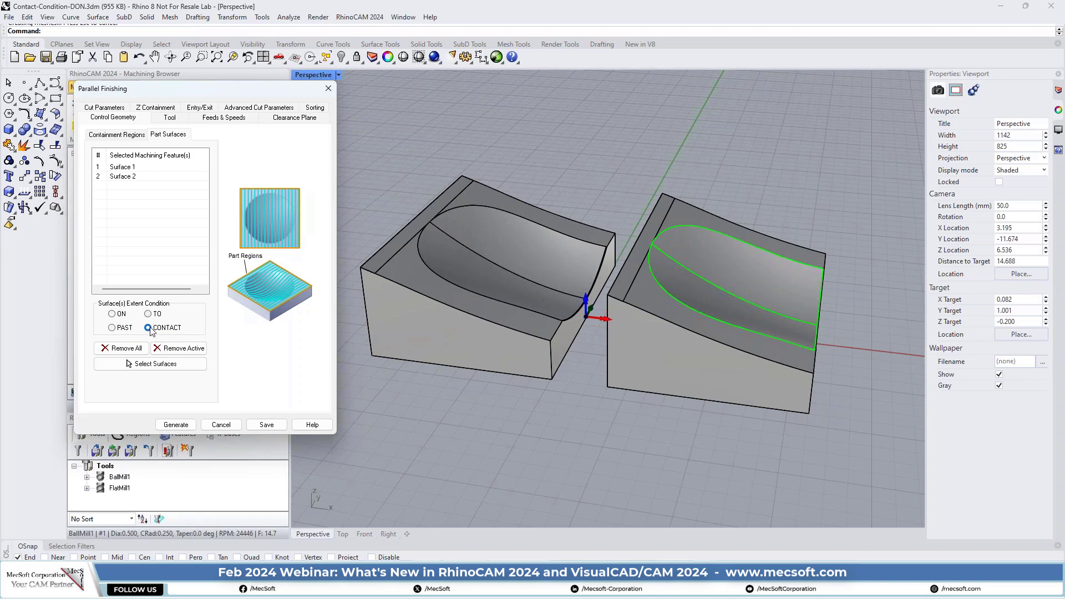
left_click(222, 427)
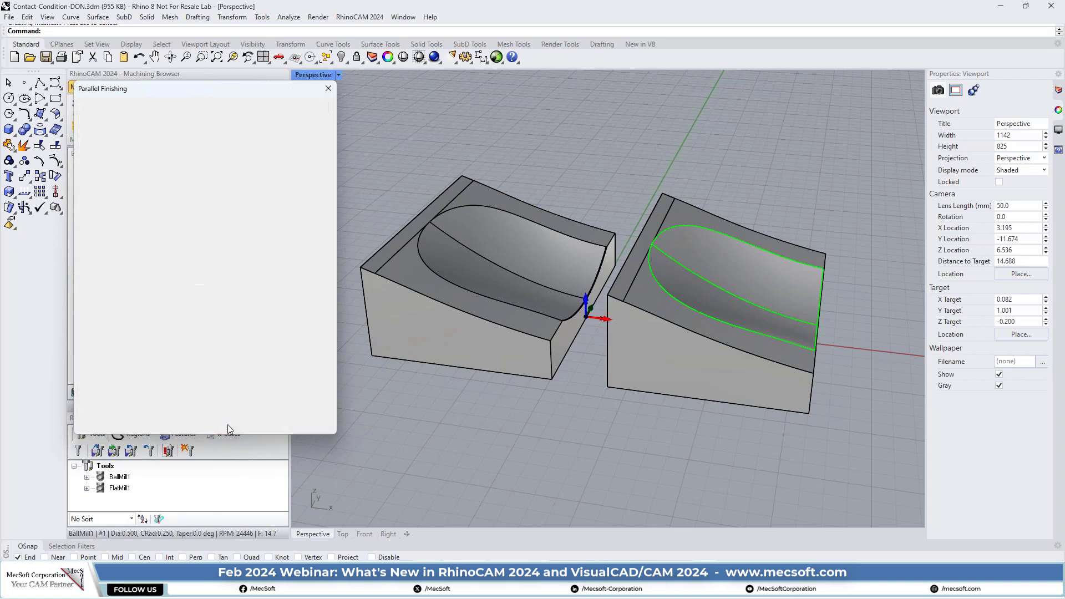
left_click(167, 127)
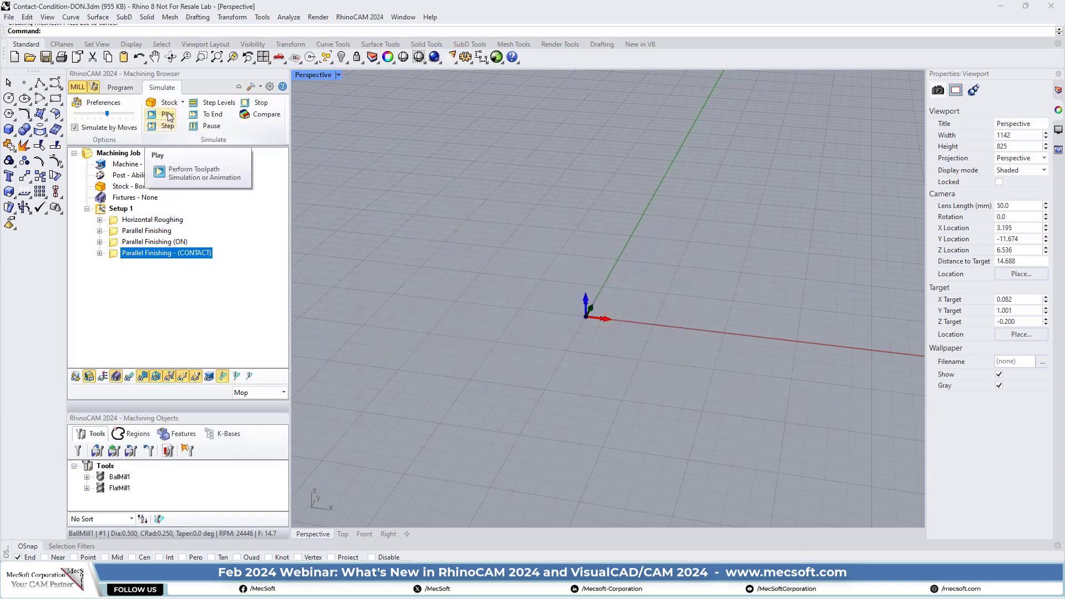
left_click(167, 114)
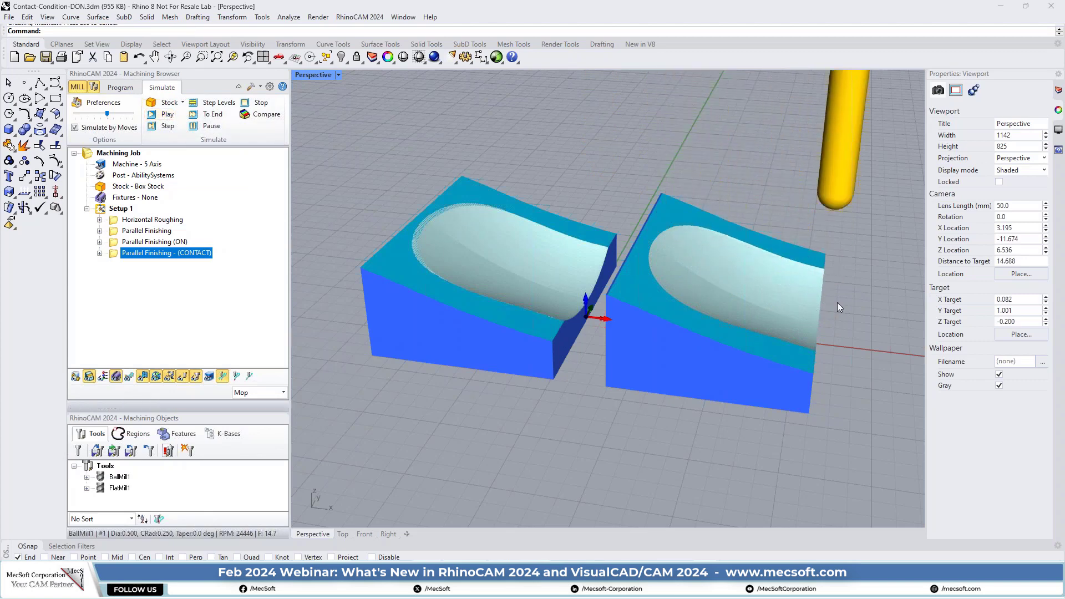
Step: Examine the simulated CONTACT cut along the edges of the second part's pocket up close
scroll(834, 303, "up", 5)
scroll(708, 277, "up", 2)
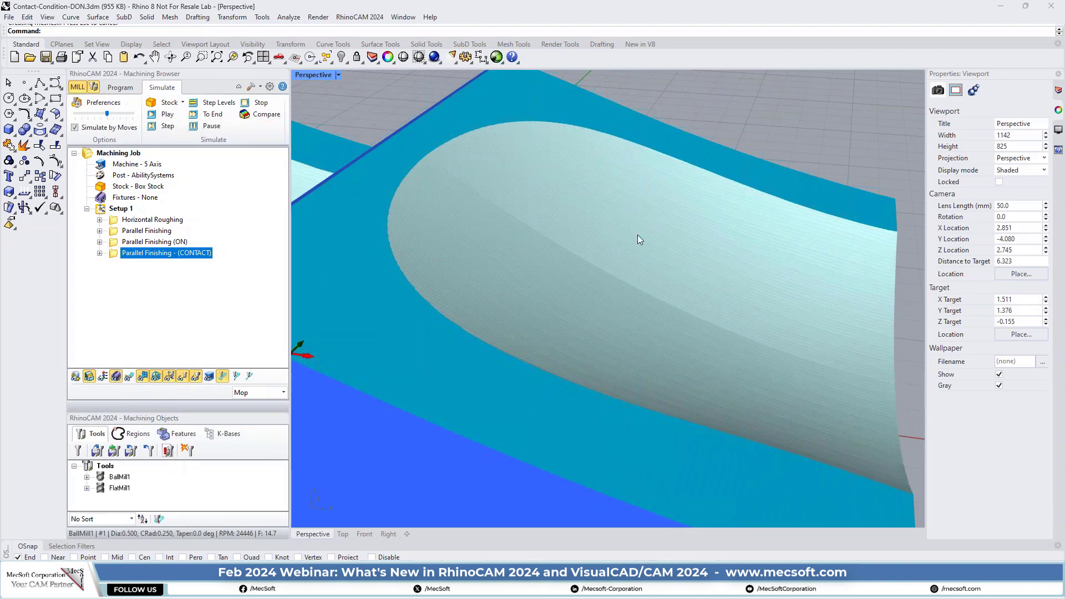
scroll(498, 312, "down", 4)
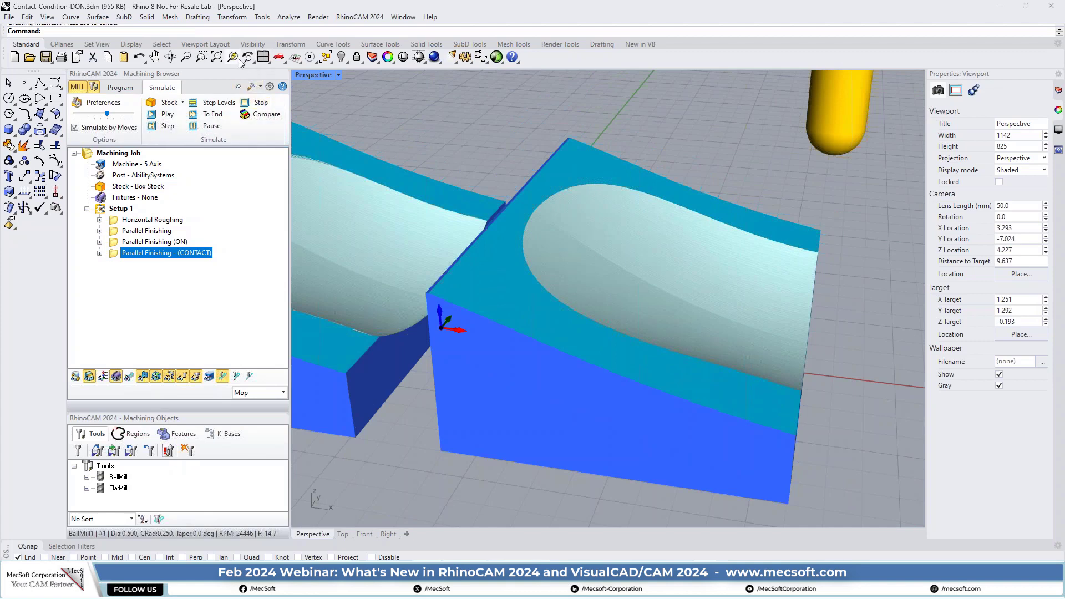
Step: Switch to the four-viewport layout and frame both parts' side profiles in the Front view
left_click(264, 57)
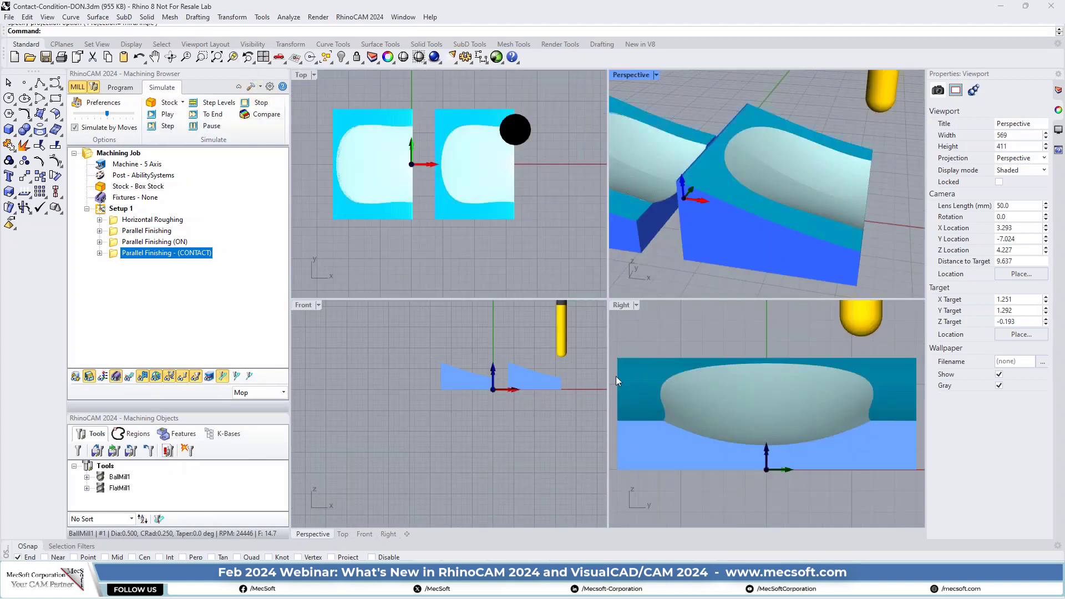
scroll(511, 331, "up", 5)
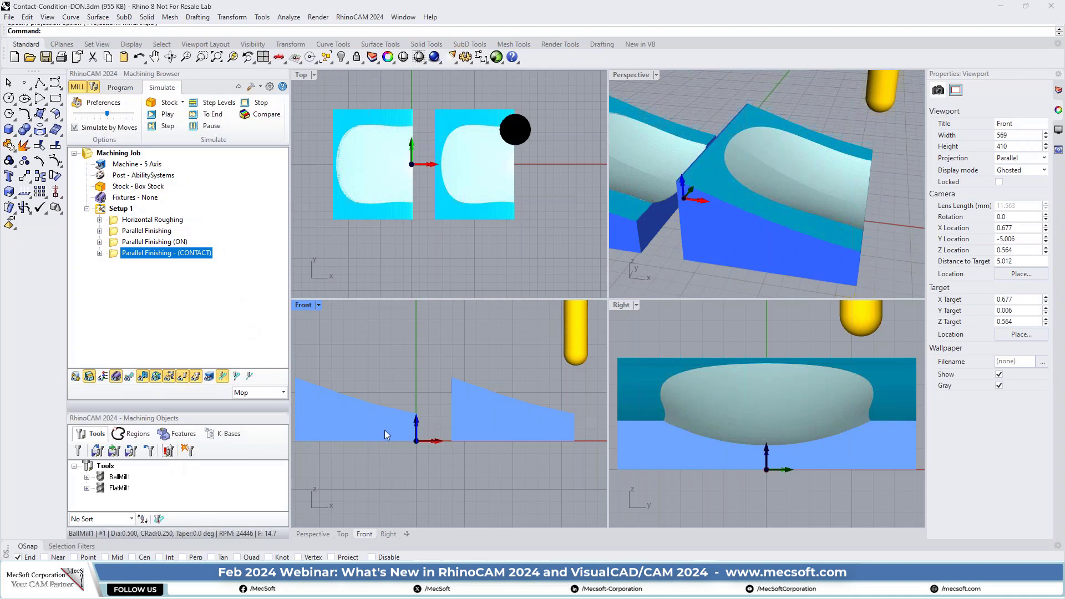
scroll(451, 411, "down", 2)
scroll(439, 411, "up", 2)
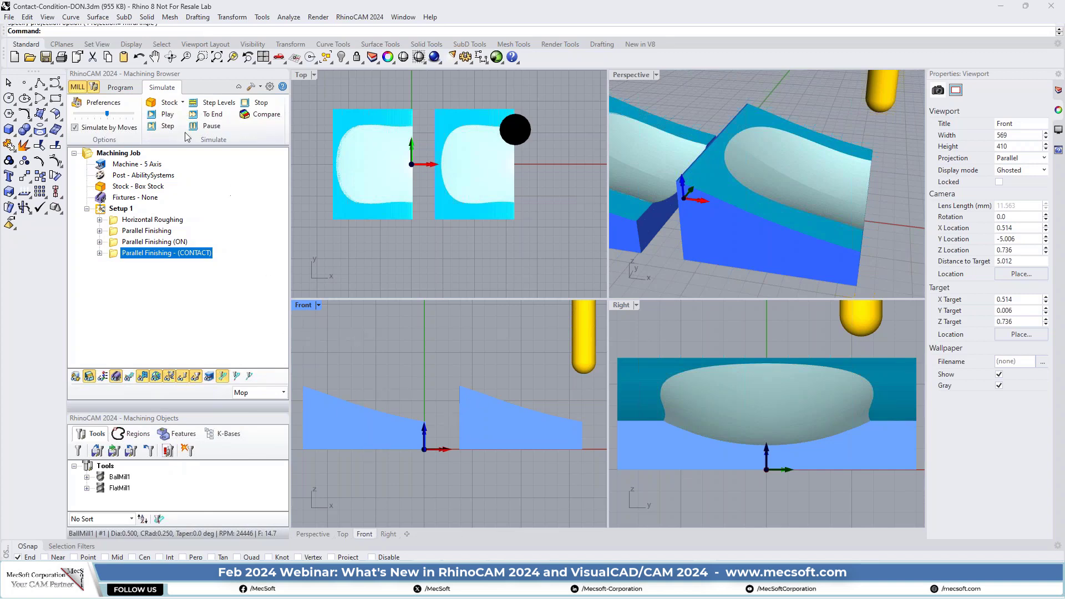
Step: Leave simulation, show the Parallel Finishing - (CONTACT) toolpath on the model, and set the Front viewport to wireframe display
left_click(119, 91)
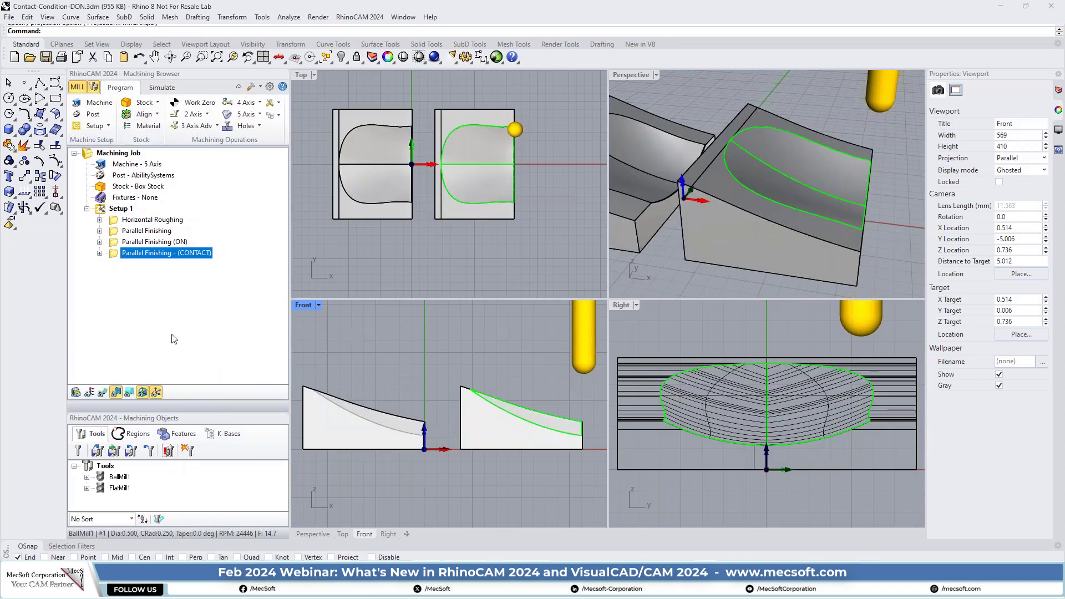
left_click(103, 393)
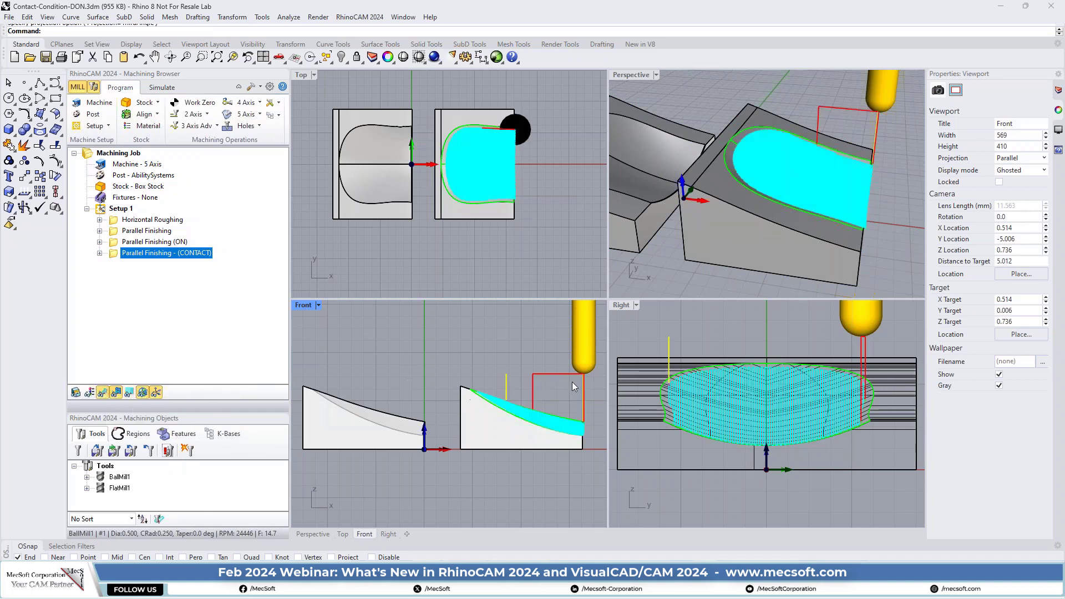
scroll(517, 391, "up", 5)
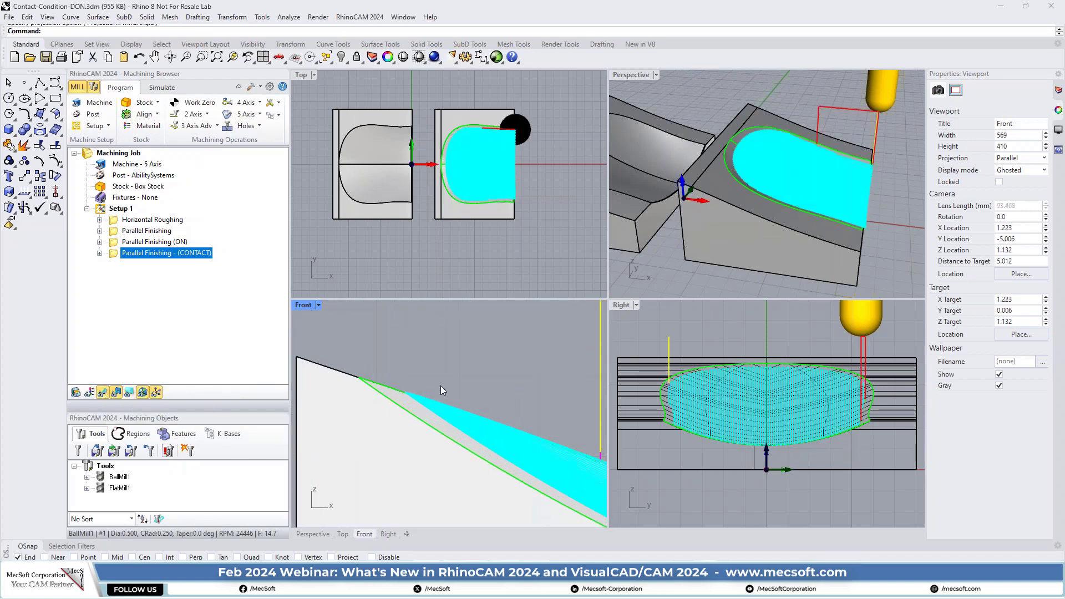
scroll(401, 388, "up", 2)
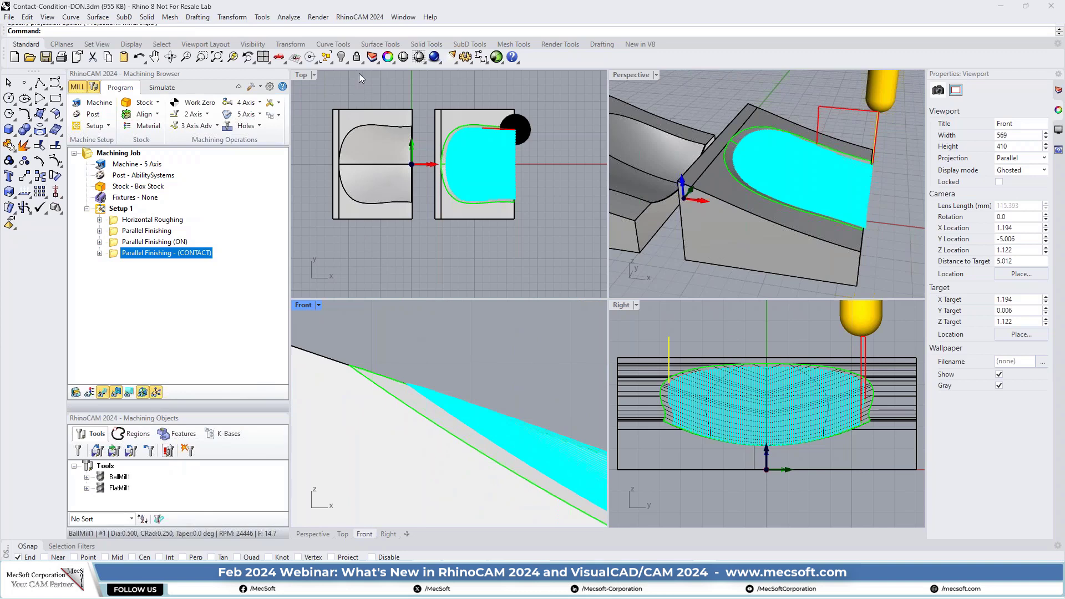
left_click(422, 60)
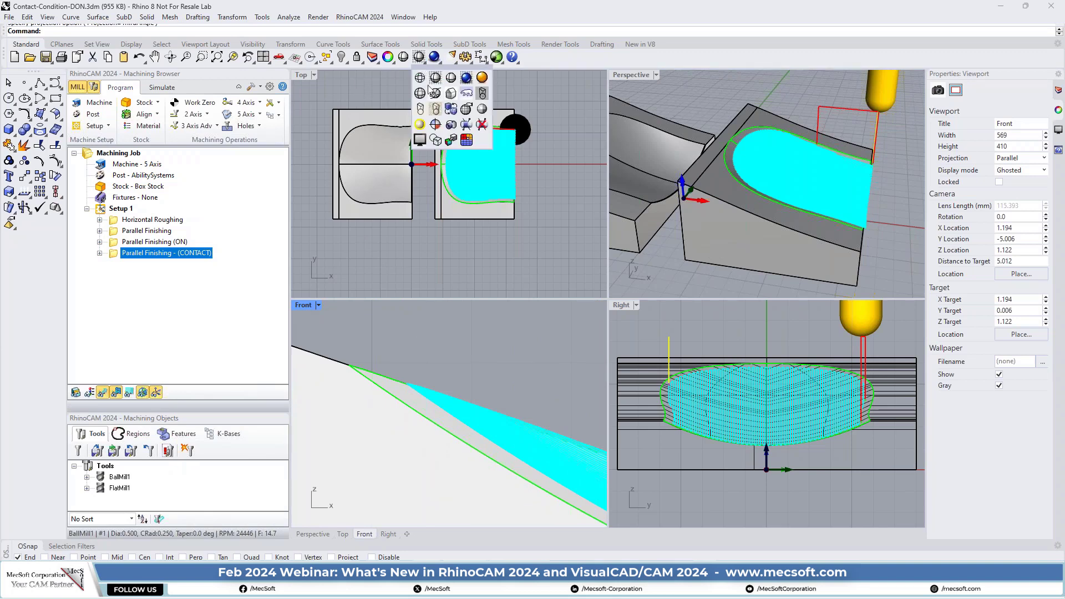
left_click(419, 78)
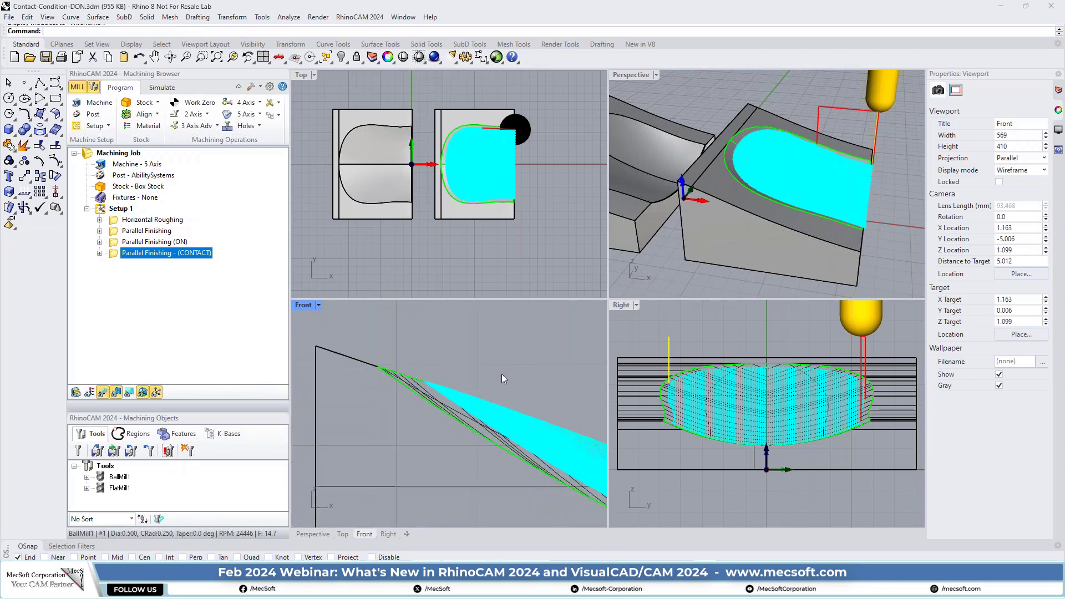
Step: Open the Parallel Finishing - (CONTACT) toolpath in the Toolpath Editor, clear of the viewports, and select the CUTTER entry on line 2
left_click(102, 254)
left_click(127, 320)
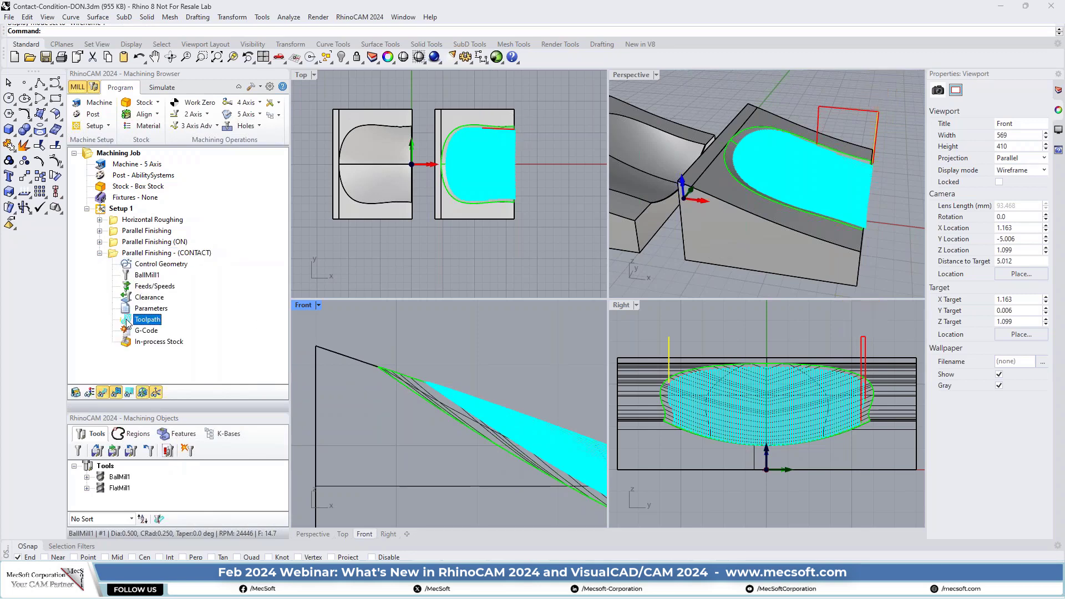
double_click(127, 321)
left_click_drag(493, 115, 242, 113)
left_click(219, 198)
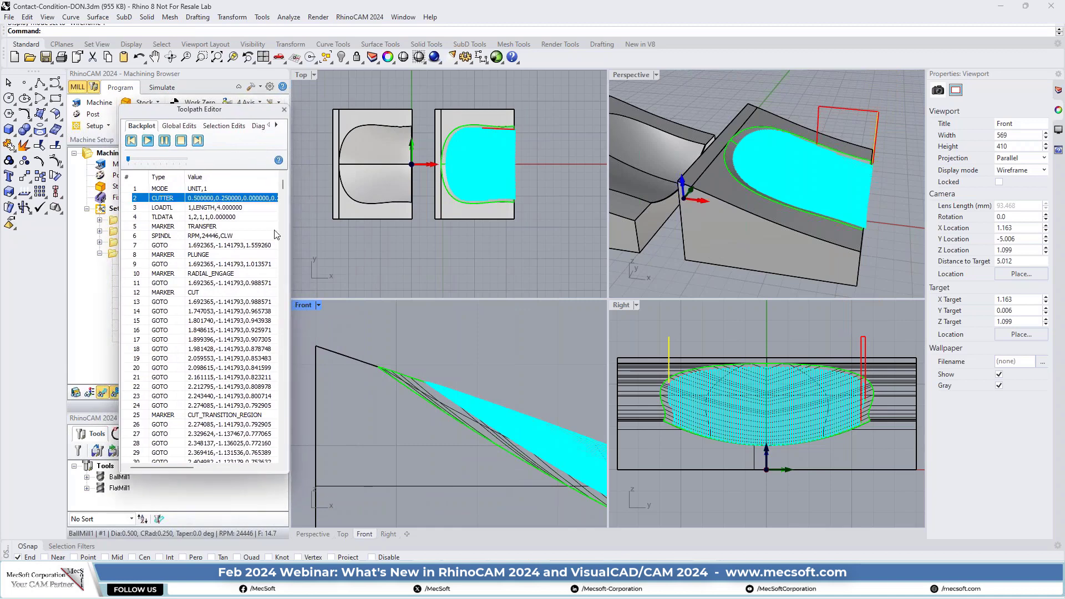
Step: Step the tool back and forth through the toolpath entries, ending at GOTO line 1883 near the pocket's middle
key("Down")
key("Down")
key("Down")
key("Down")
key("Down")
key("Down")
key("Down")
key("Down")
key("Down")
key("Down")
key("Down")
key("Down")
key("Down")
key("Down")
key("Down")
key("Down")
key("Down")
key("Down")
key("Down")
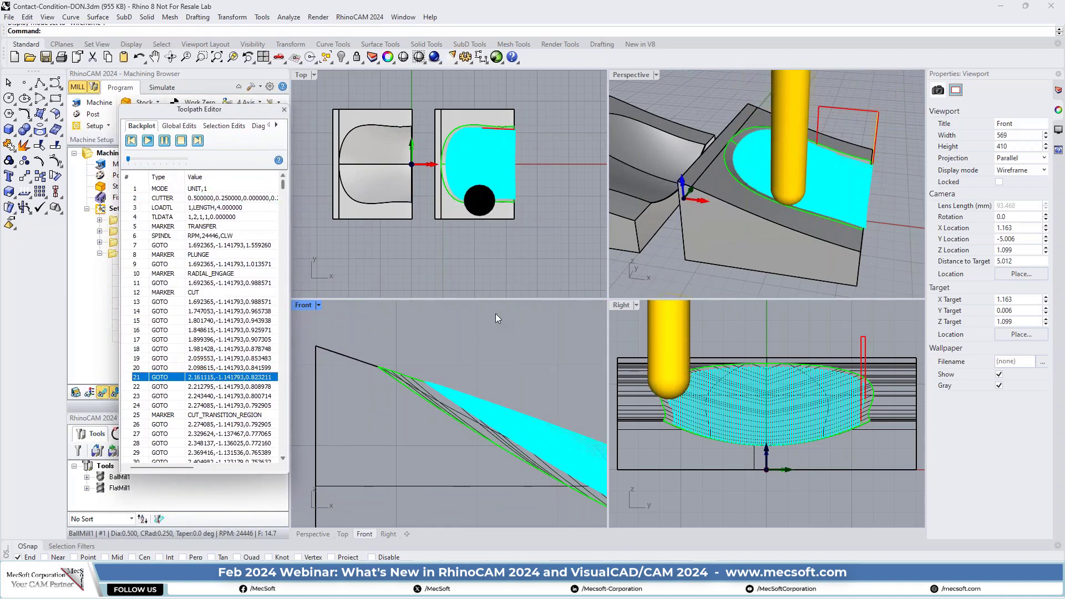
key("Up")
key("Up")
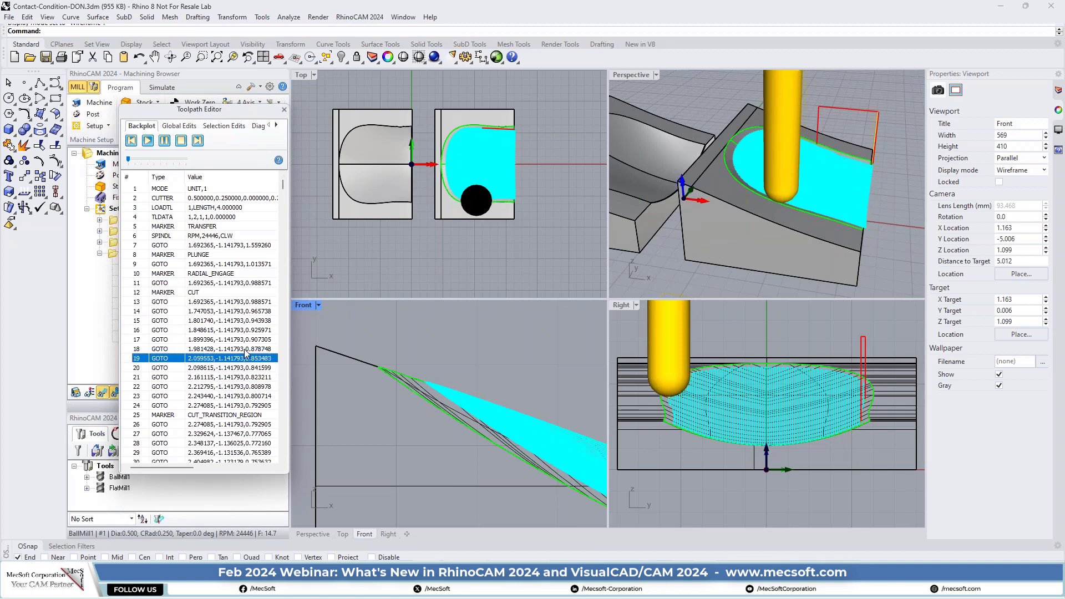
key("Up")
key("Up")
key("Up")
key("Up")
key("Up")
key("Up")
key("Up")
key("Up")
key("Up")
key("Up")
key("Up")
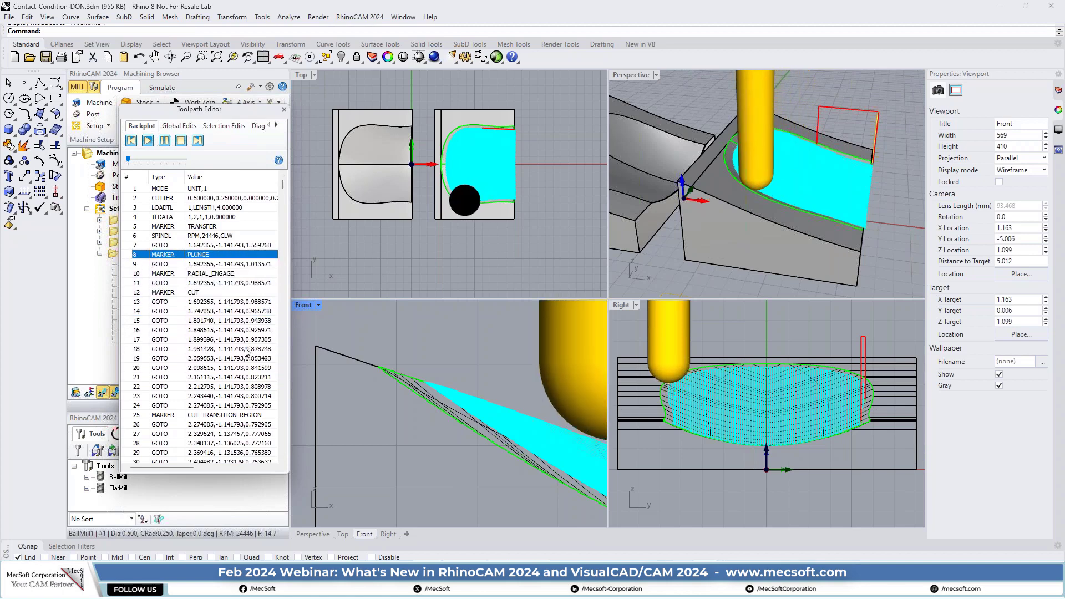
key("Down")
key("Down")
key("Down")
key("Down")
key("Down")
key("Down")
key("Down")
key("Down")
key("Down")
key("Down")
key("Down")
key("Down")
key("Down")
key("Down")
key("Down")
key("Down")
key("Down")
key("Down")
key("Down")
key("Down")
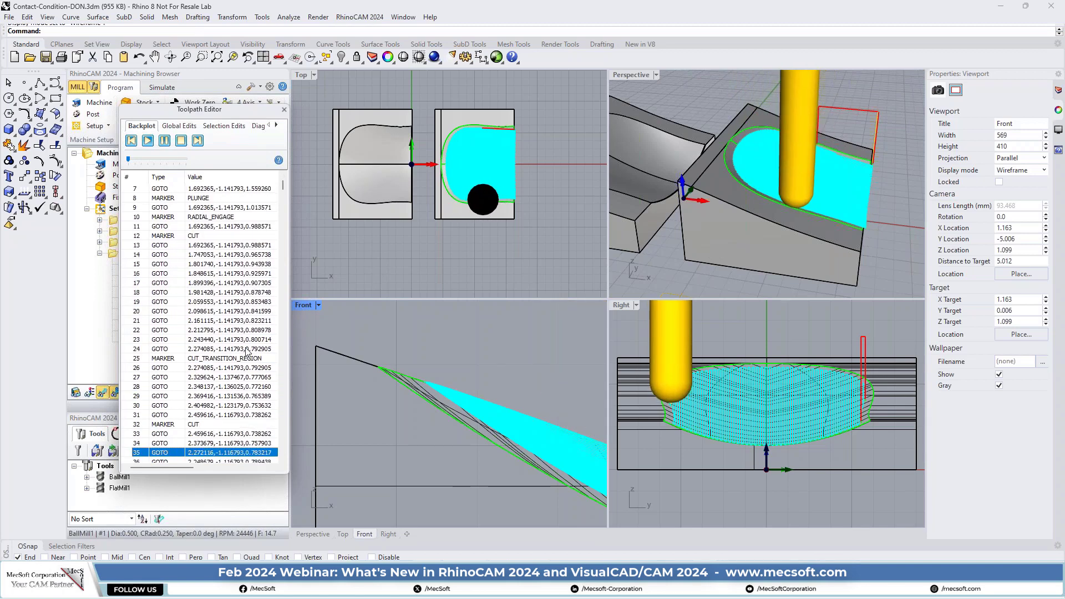
key("Down")
key("Down")
key("Down")
key("Down")
key("Down")
key("Down")
key("Down")
key("Down")
key("Down")
key("Down")
key("Down")
key("Down")
key("Down")
key("Down")
key("Down")
key("Down")
key("Down")
key("Down")
key("Down")
key("Down")
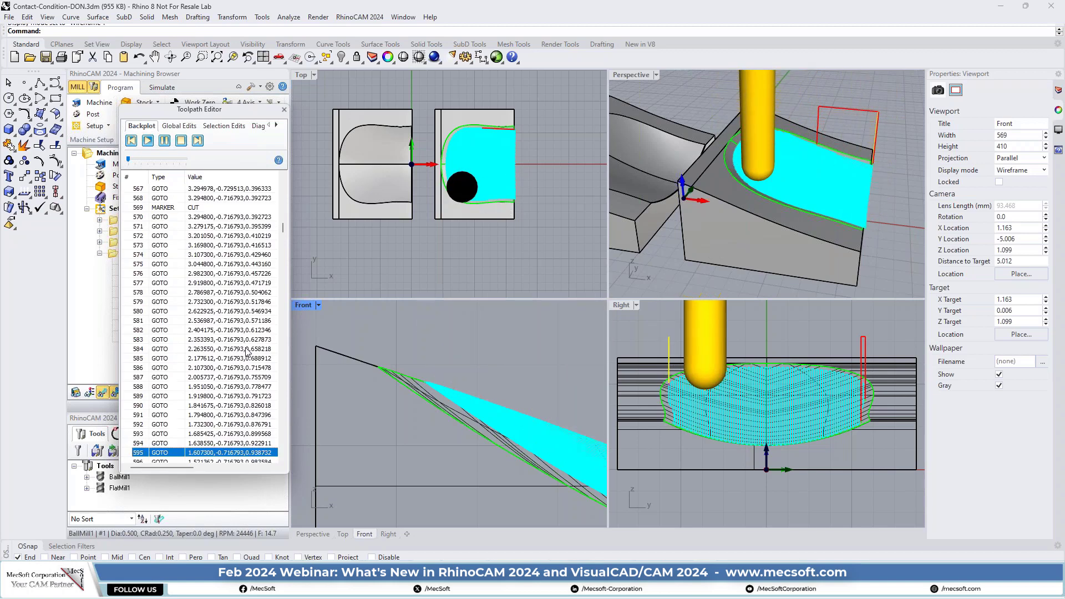
key("Down")
key("Down")
key("Down")
key("Down")
key("Down")
key("Down")
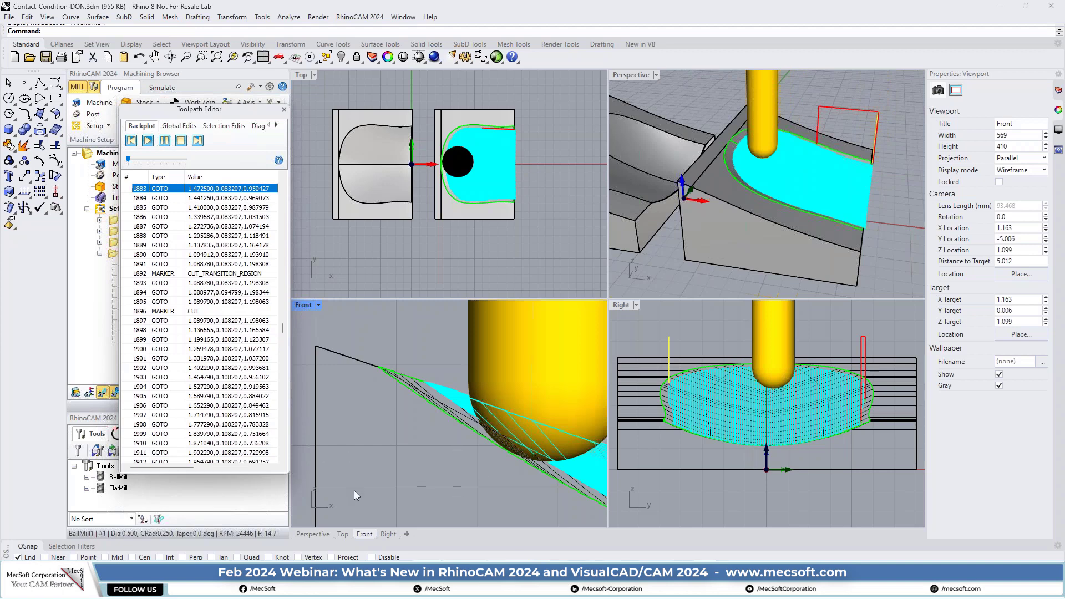
Step: Step the tool from GOTO line 1884 to line 1890, up to the pocket's rounded end
left_click(244, 198)
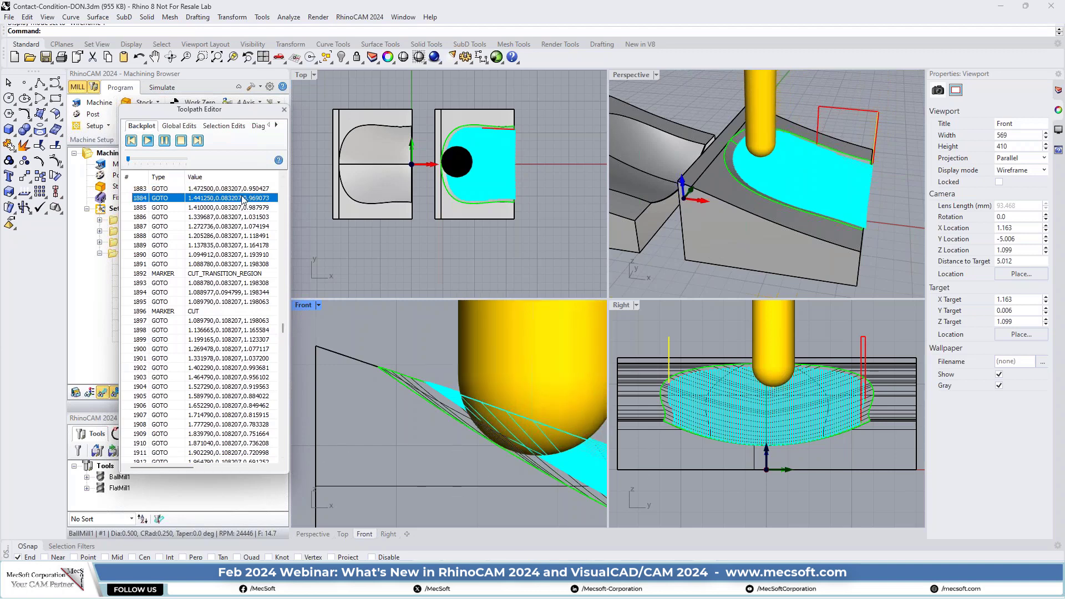
key("Down")
key("Down")
key("Down")
key("Down")
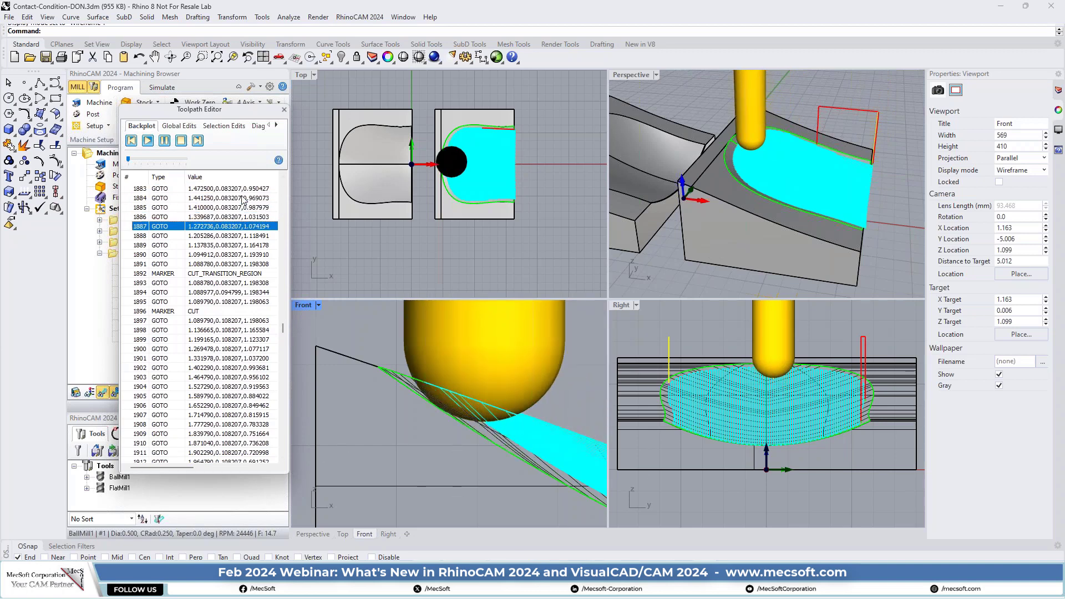
key("Down")
key("Down")
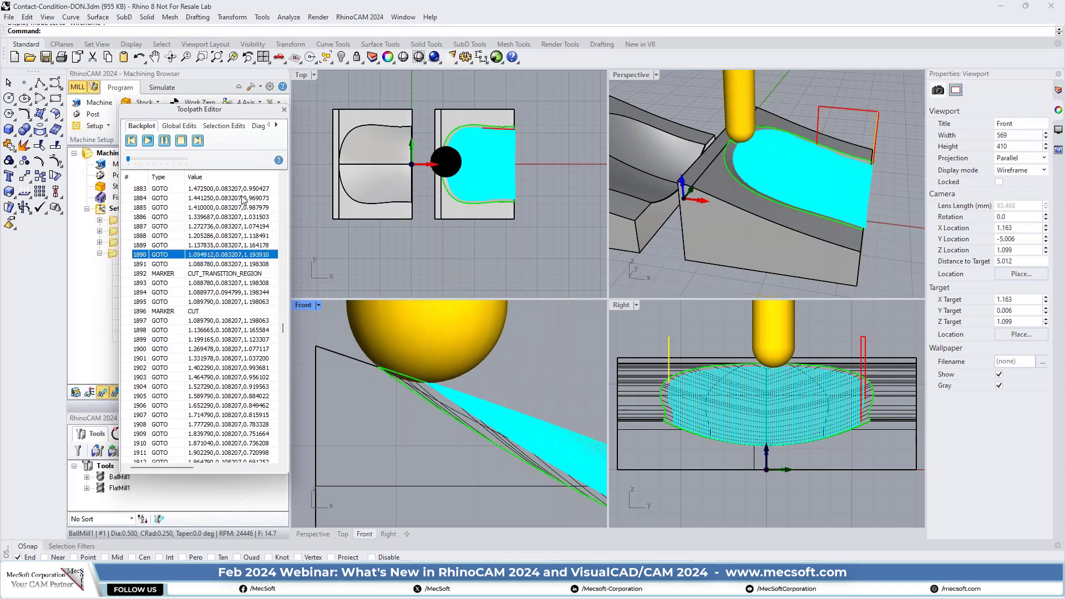
Step: Examine where the ball mill touches the pocket's upper edge, up close in the Front and Perspective views
scroll(367, 371, "up", 10)
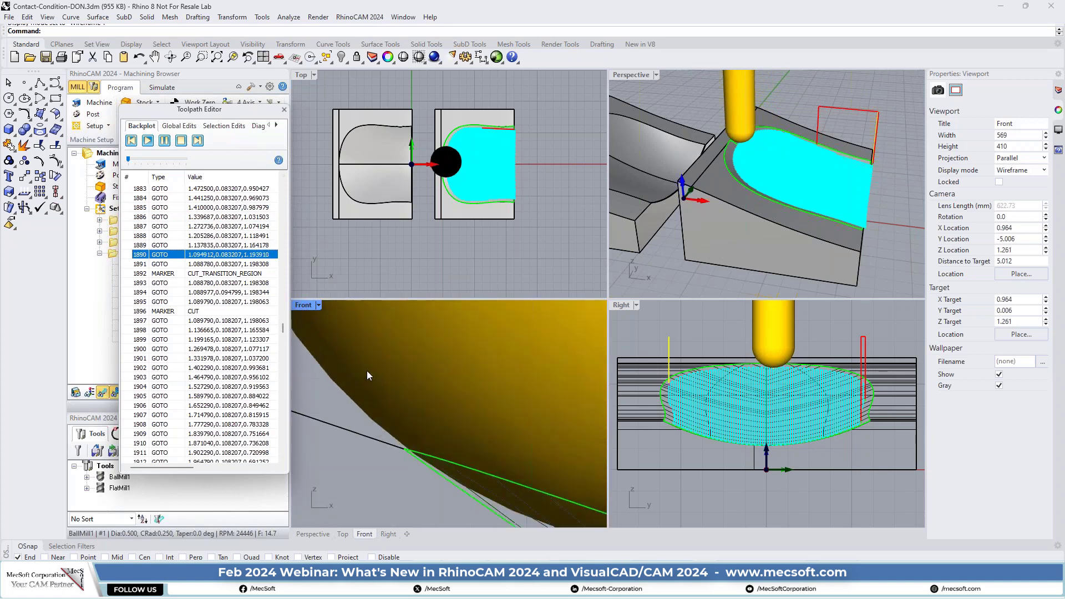
scroll(440, 404, "down", 4)
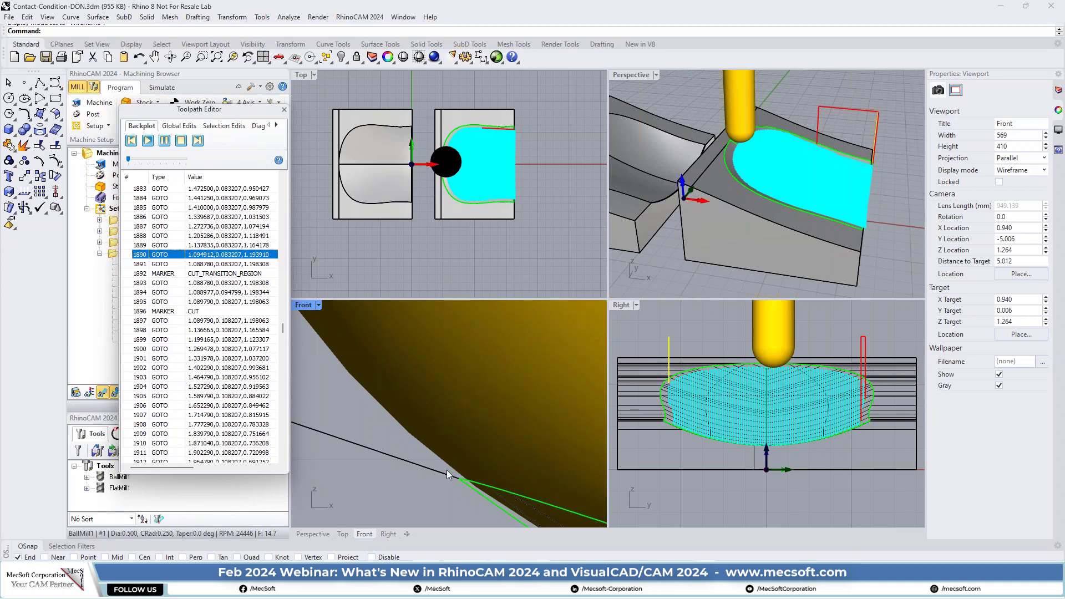
scroll(417, 441, "down", 10)
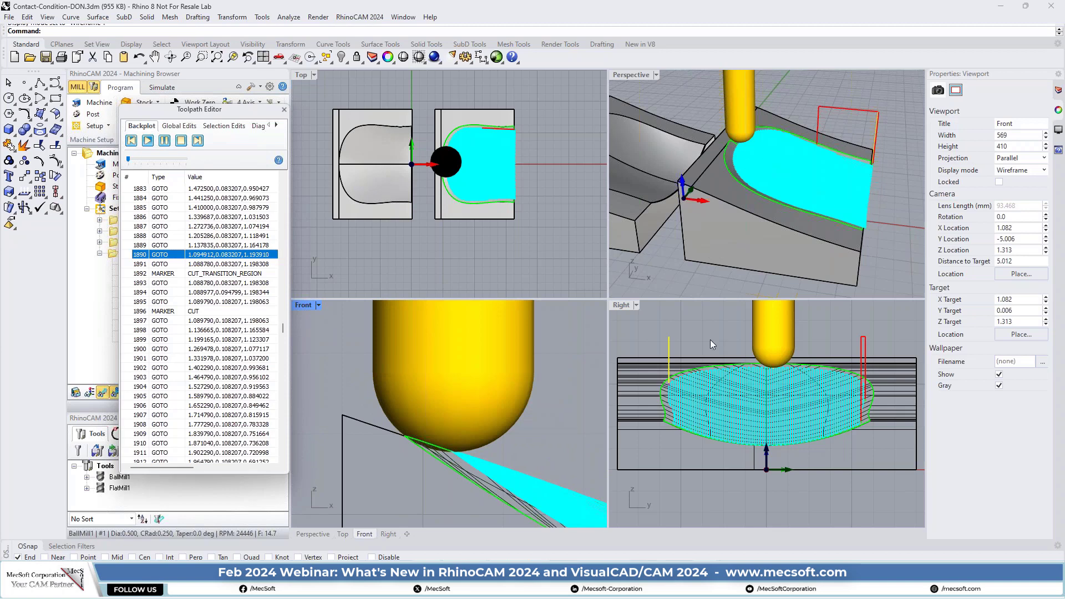
scroll(734, 135, "up", 3)
right_click_drag(734, 134, 794, 194, "shift")
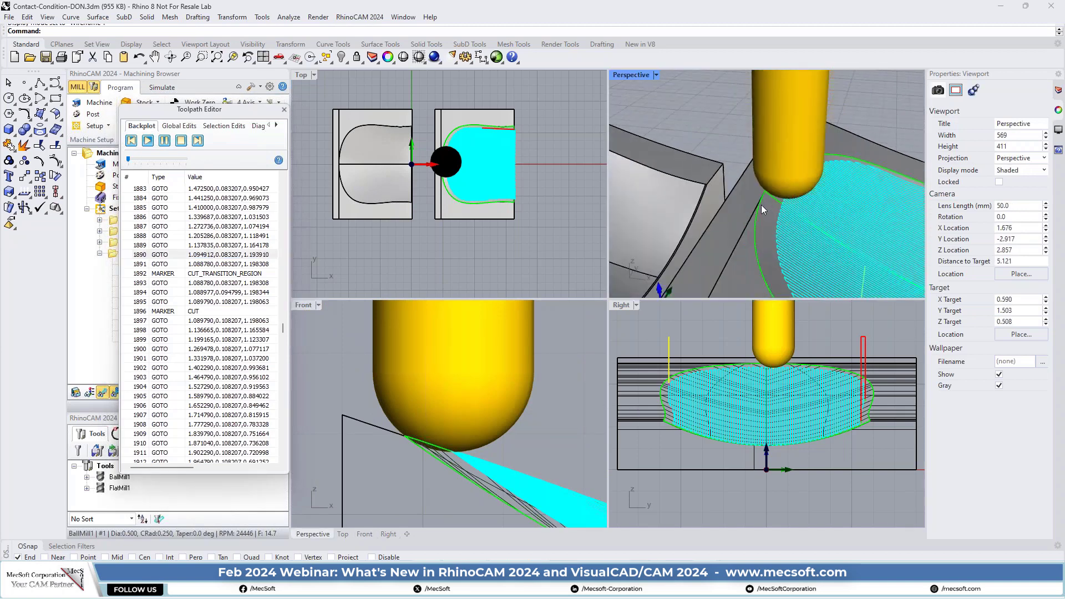
scroll(793, 206, "down", 3)
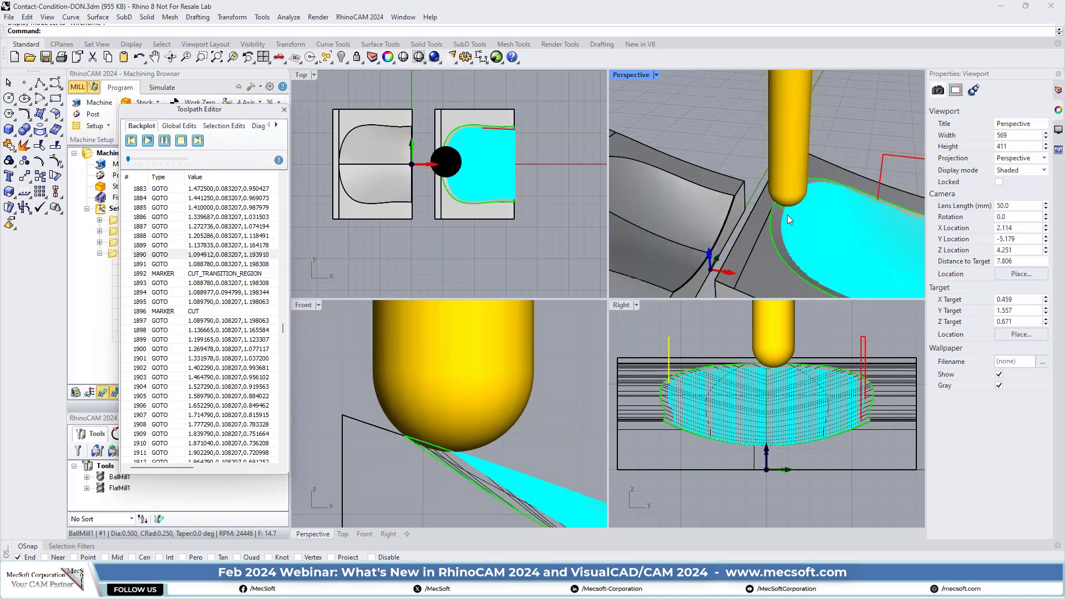
scroll(799, 203, "up", 3)
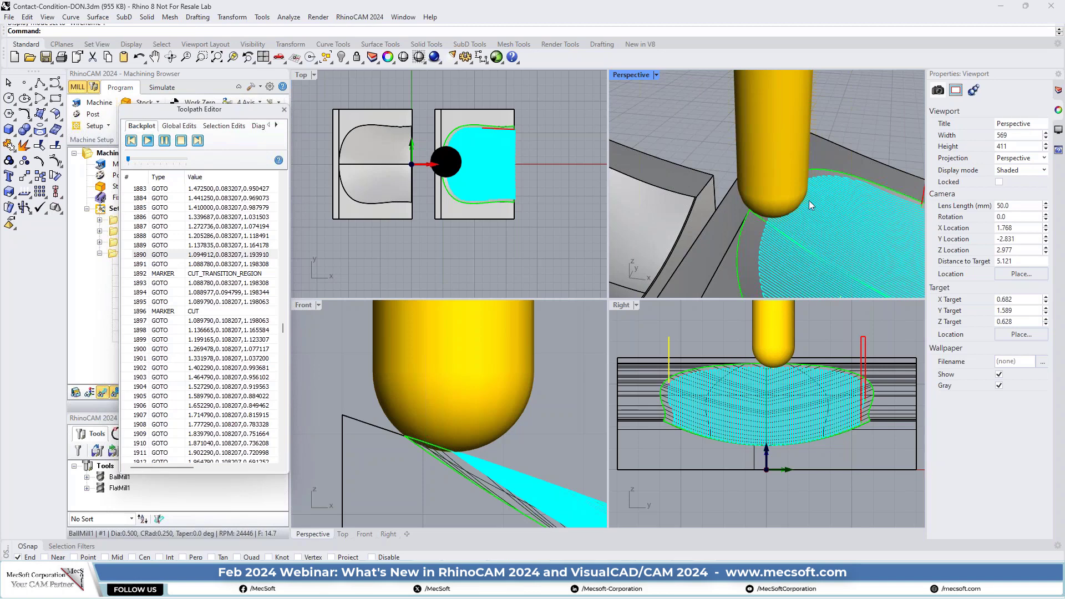
scroll(810, 205, "down", 4)
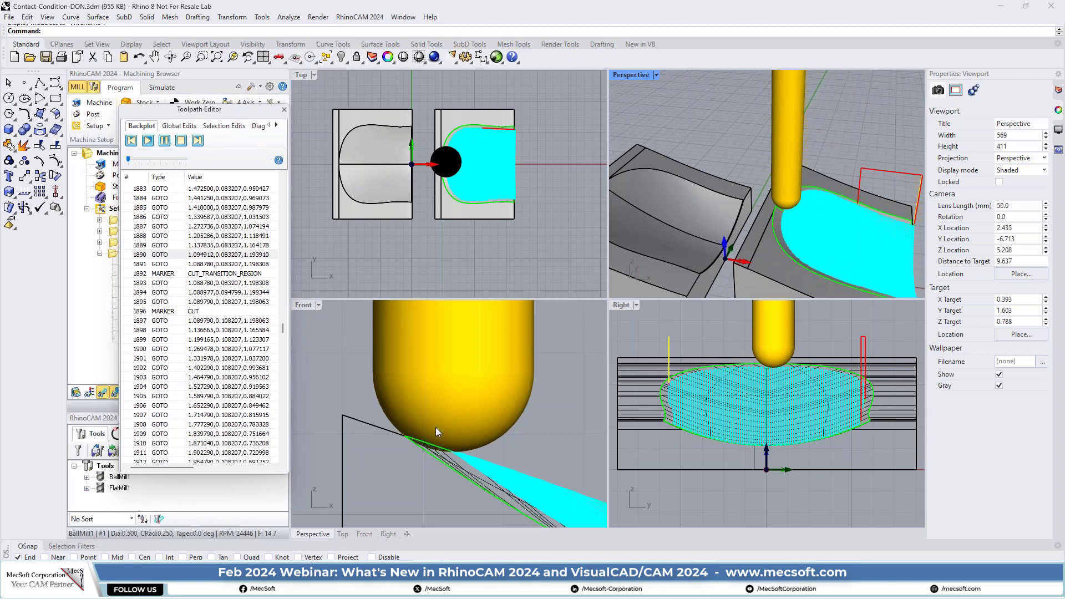
Step: Switch to the 3 axis Contact Condition Cavity.3dm window and view the cavity part with its toolpath
key("alt+Tab")
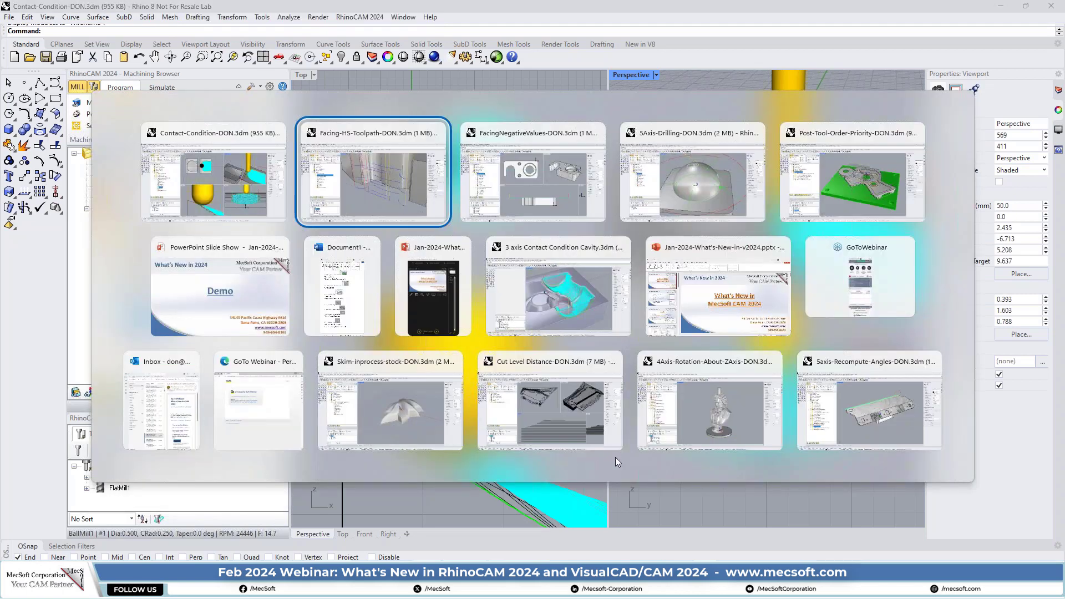
left_click(563, 294)
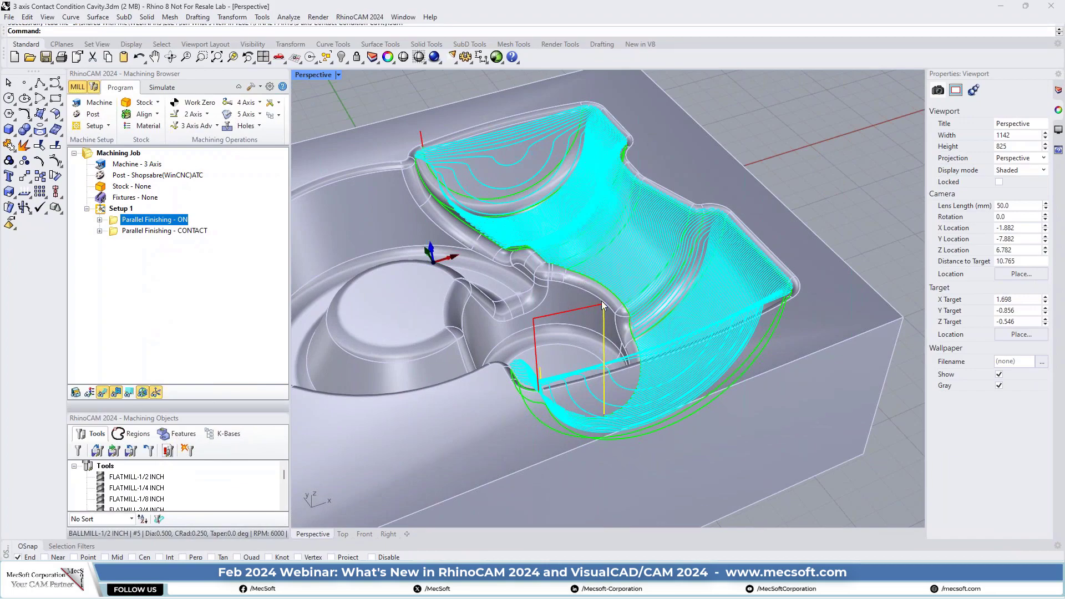
right_click_drag(613, 304, 623, 335)
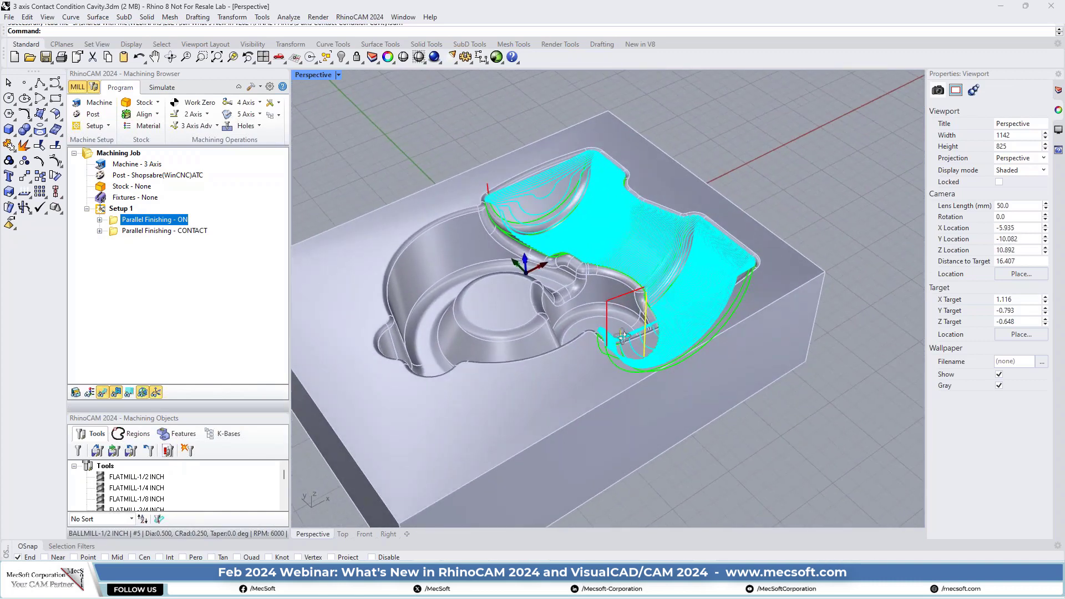
Step: Select Setup 1 to view the cavity without toolpaths, and display the Parallel Finishing - ON toolpath along the cavity's rim
left_click(106, 208)
right_click_drag(568, 244, 608, 209)
scroll(608, 206, "up", 5)
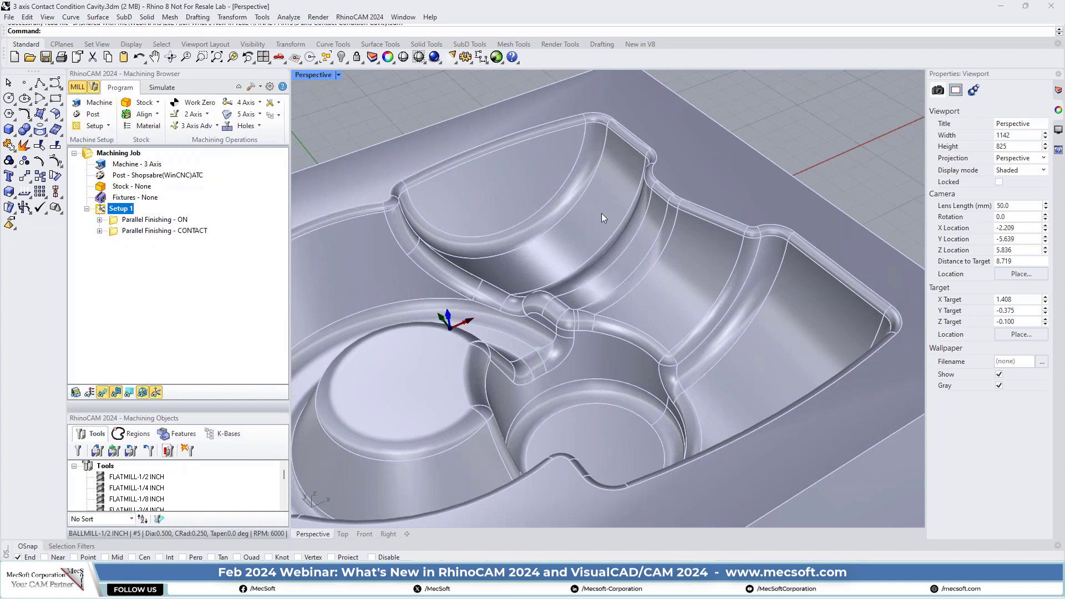
left_click(114, 223)
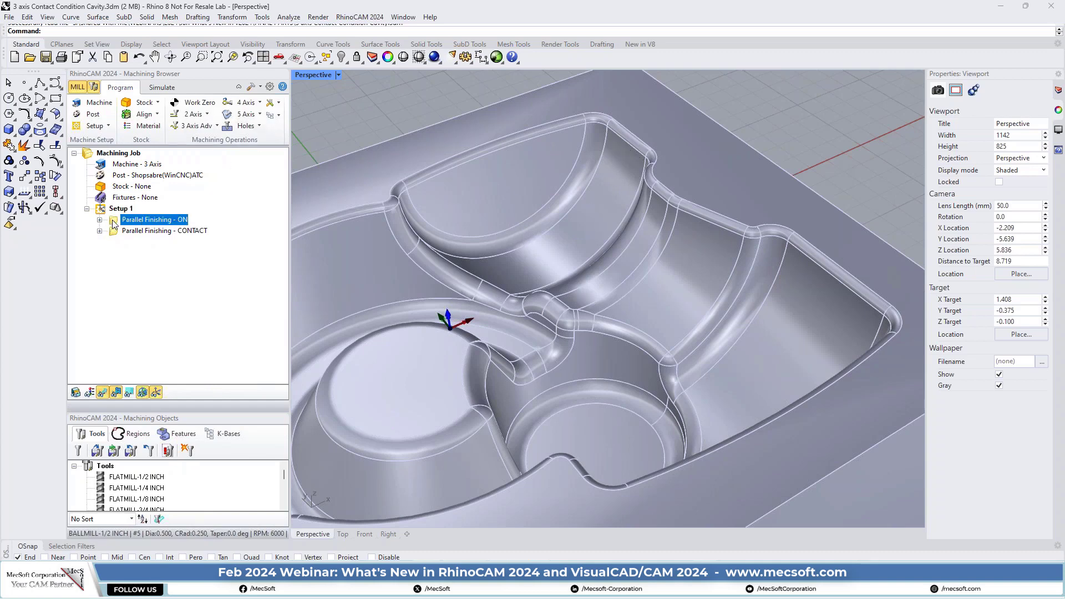
scroll(666, 134, "up", 5)
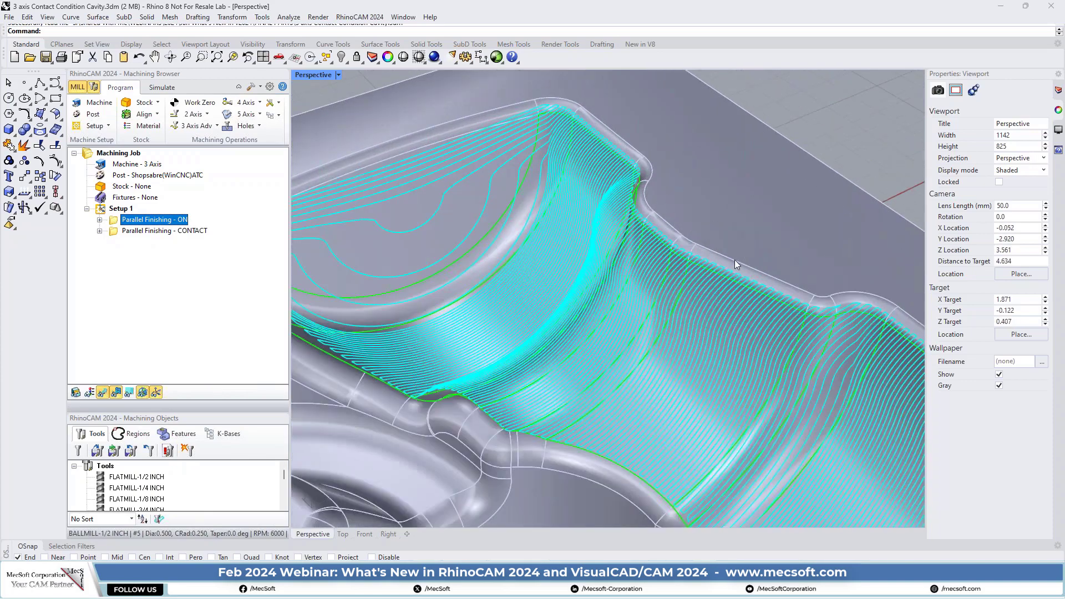
Step: Examine the Parallel Finishing - ON toolpath along the cavity's rim, edge-on in the Perspective view and close up in the Front view
right_click_drag(735, 260, 669, 185)
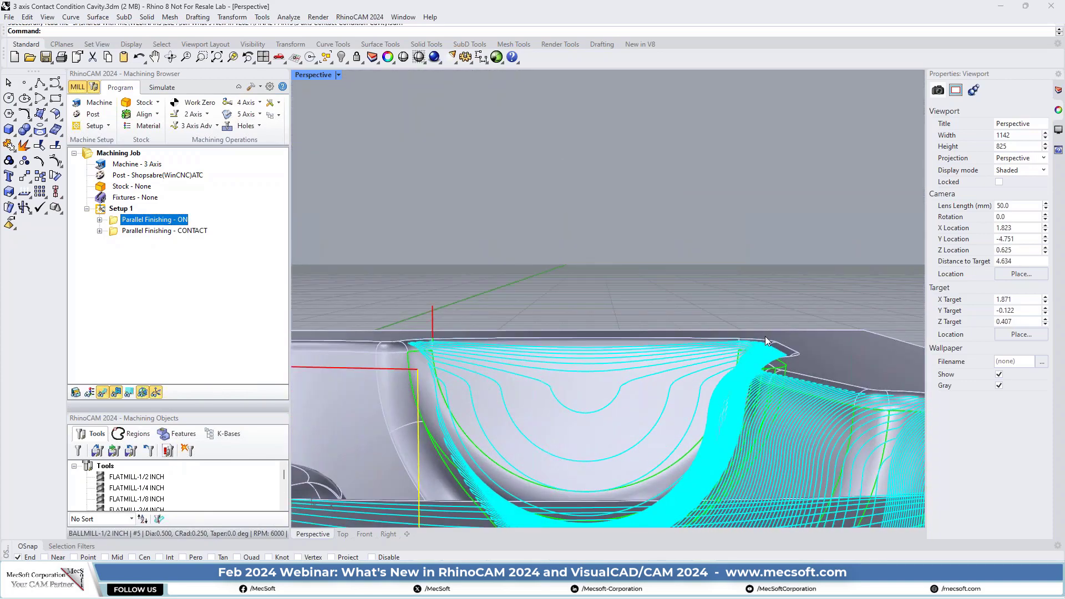
key("ctrl+m")
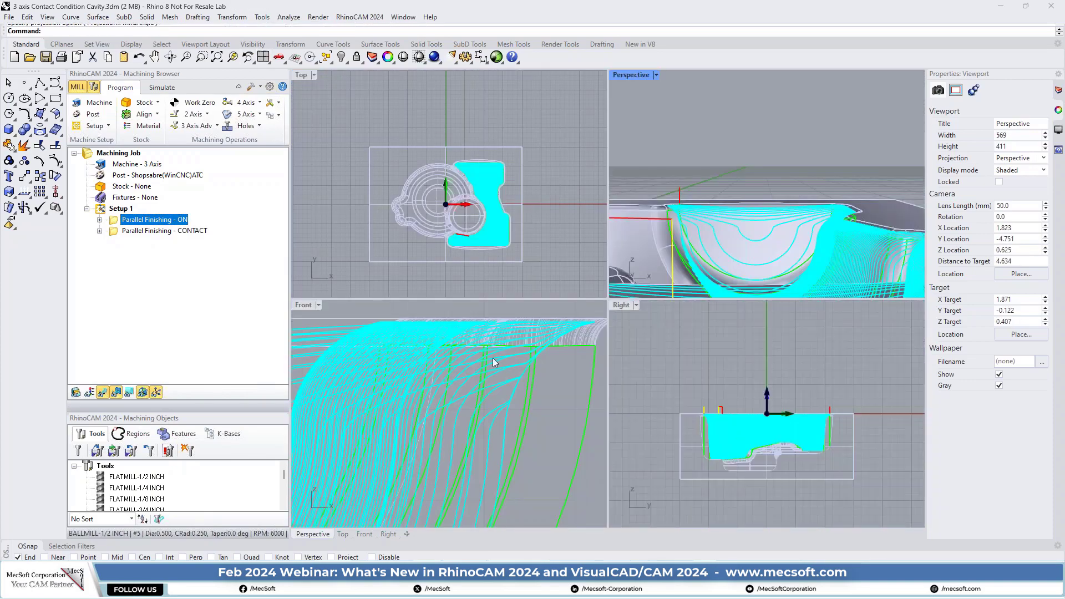
scroll(493, 358, "down", 2)
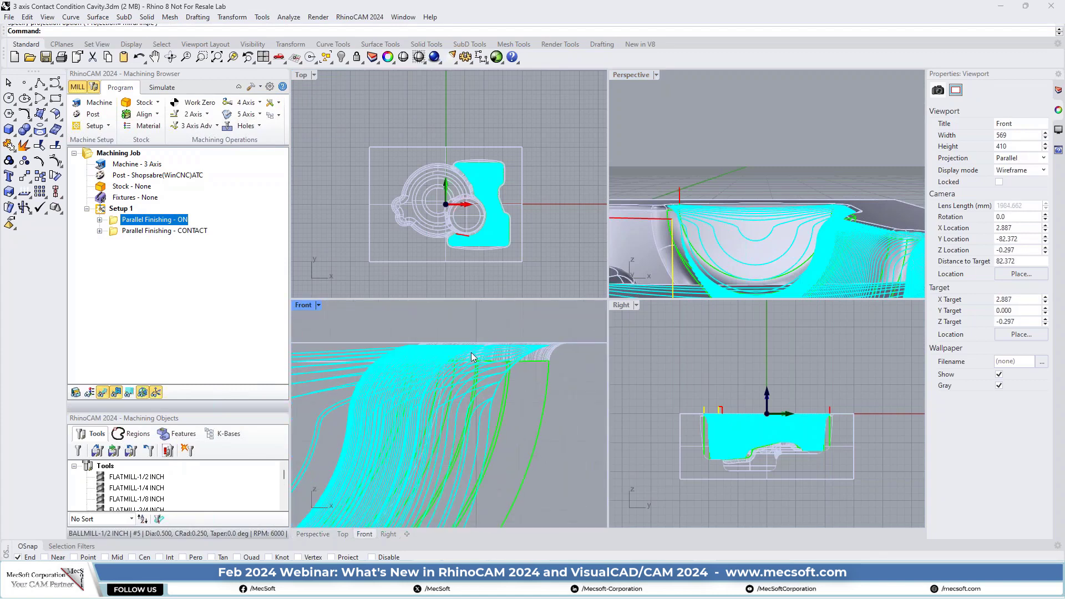
scroll(447, 364, "up", 1)
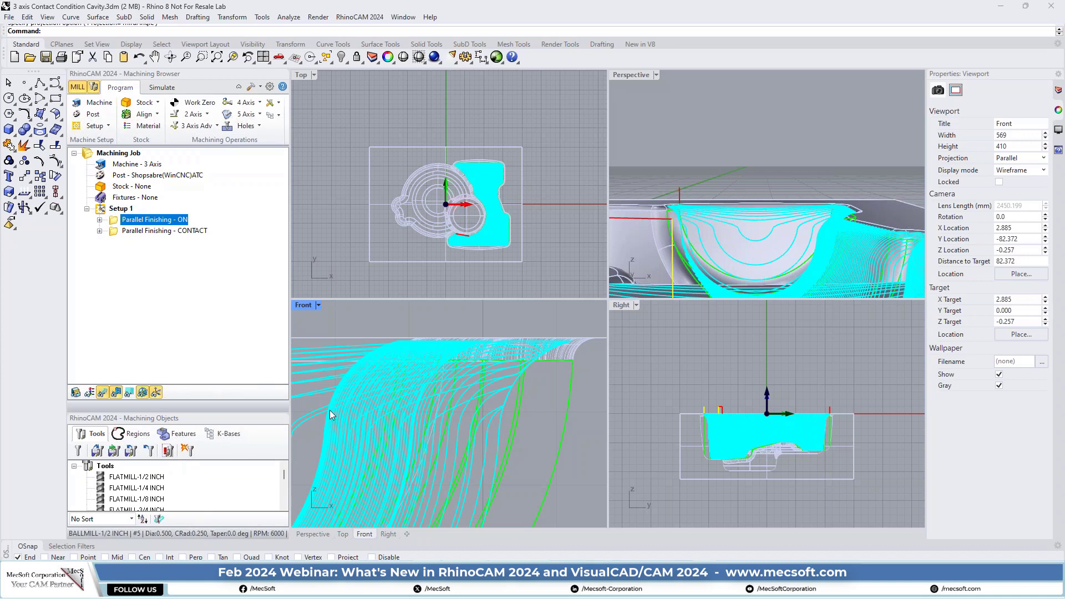
Step: Display the Parallel Finishing - CONTACT toolpath and examine where it stops below the cavity's rim in the Front and Perspective views
left_click(144, 231)
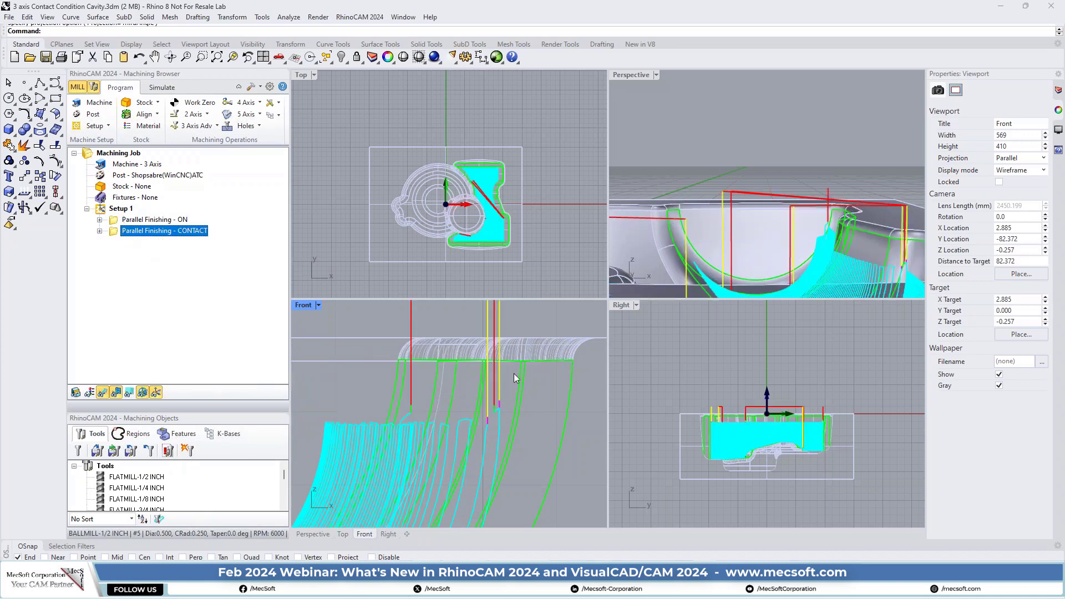
scroll(517, 377, "down", 1)
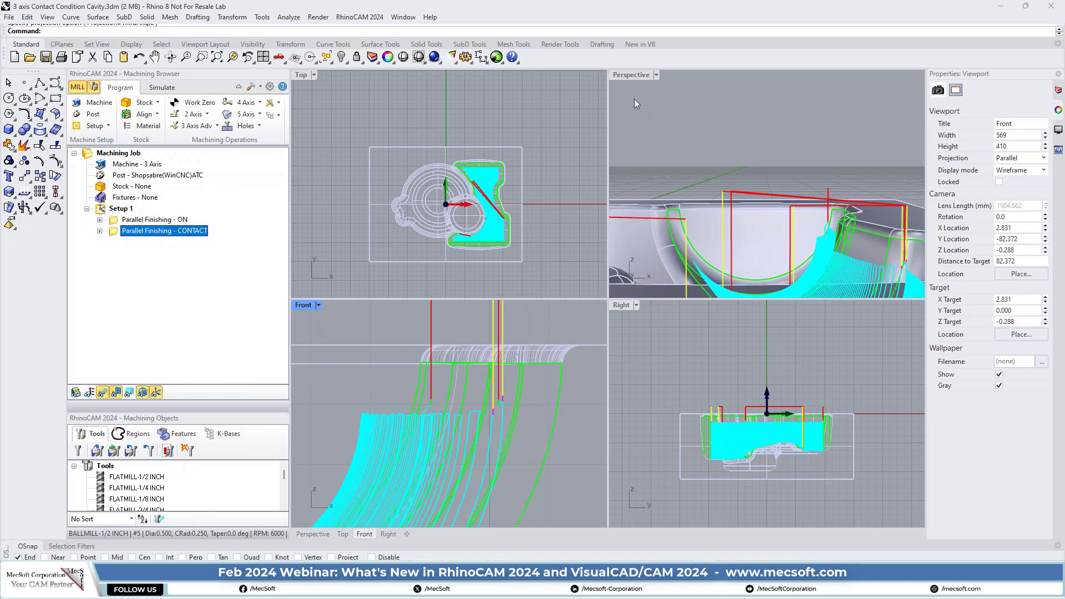
left_click(624, 79)
double_click(624, 79)
scroll(647, 195, "up", 10)
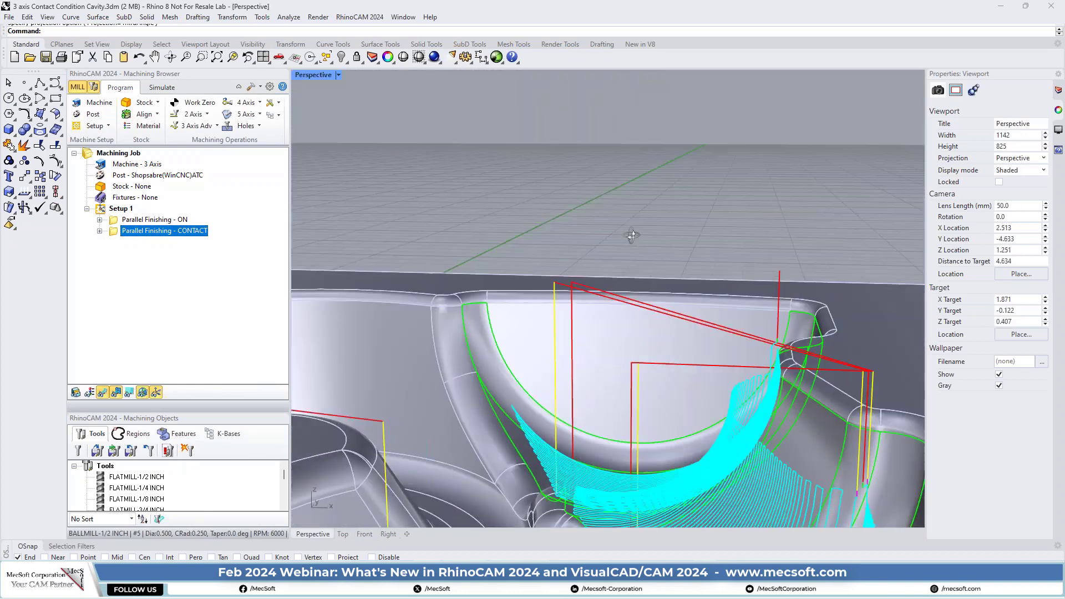
scroll(584, 219, "up", 8)
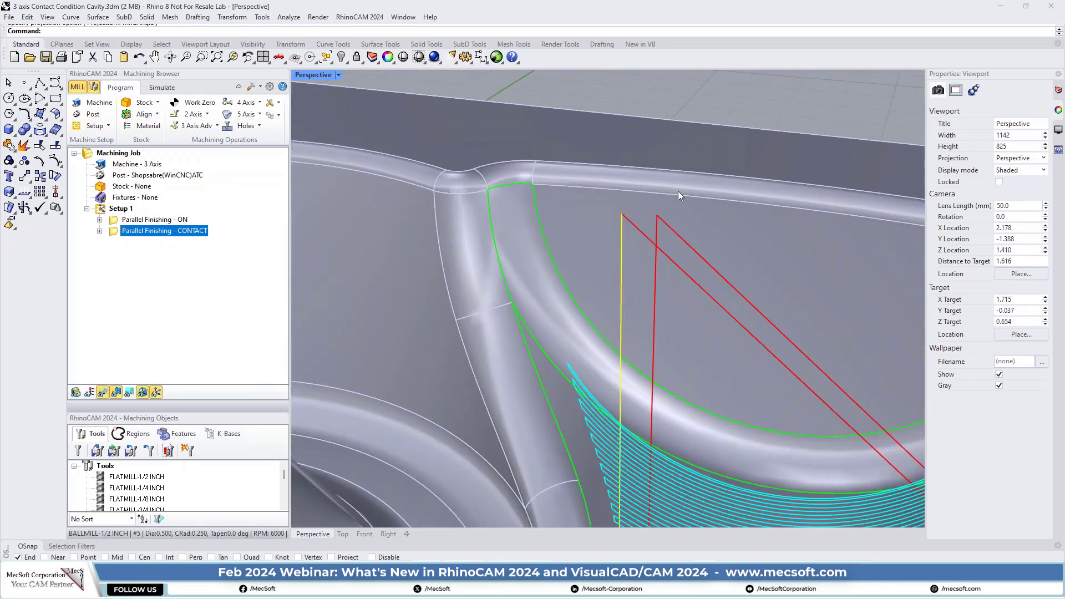
Step: View the CONTACT toolpath across the whole cavity from several angles in the Perspective view
scroll(605, 164, "down", 6)
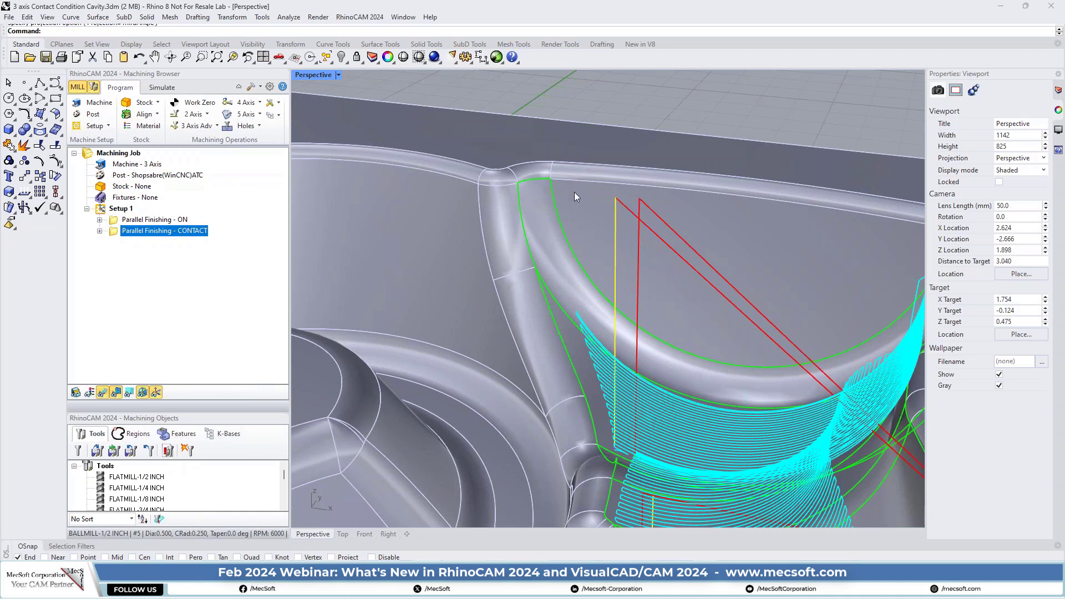
scroll(580, 196, "down", 3)
right_click_drag(580, 197, 621, 300)
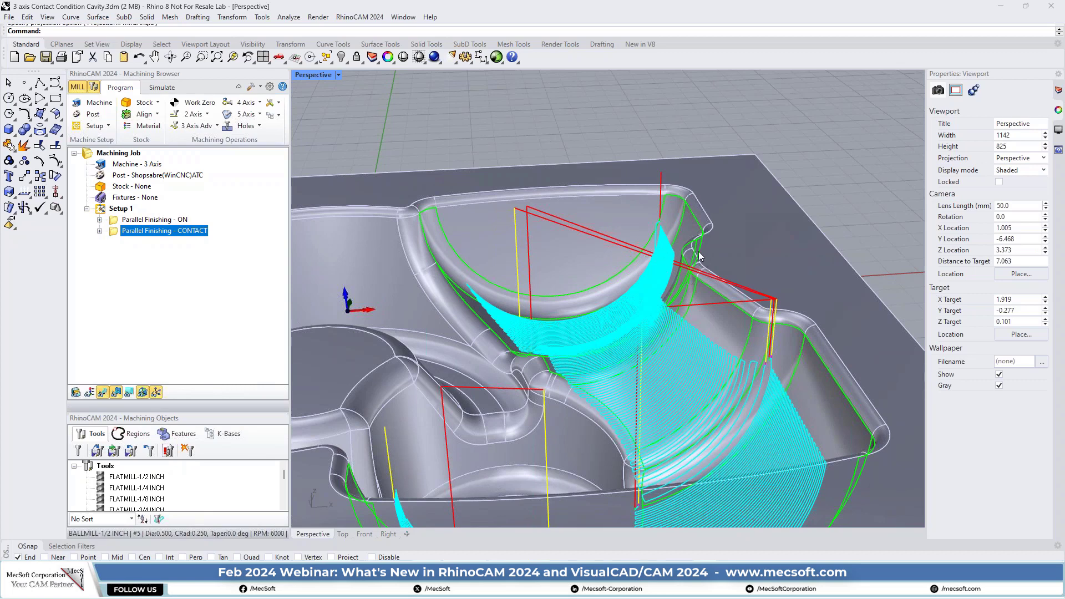
scroll(697, 251, "down", 4)
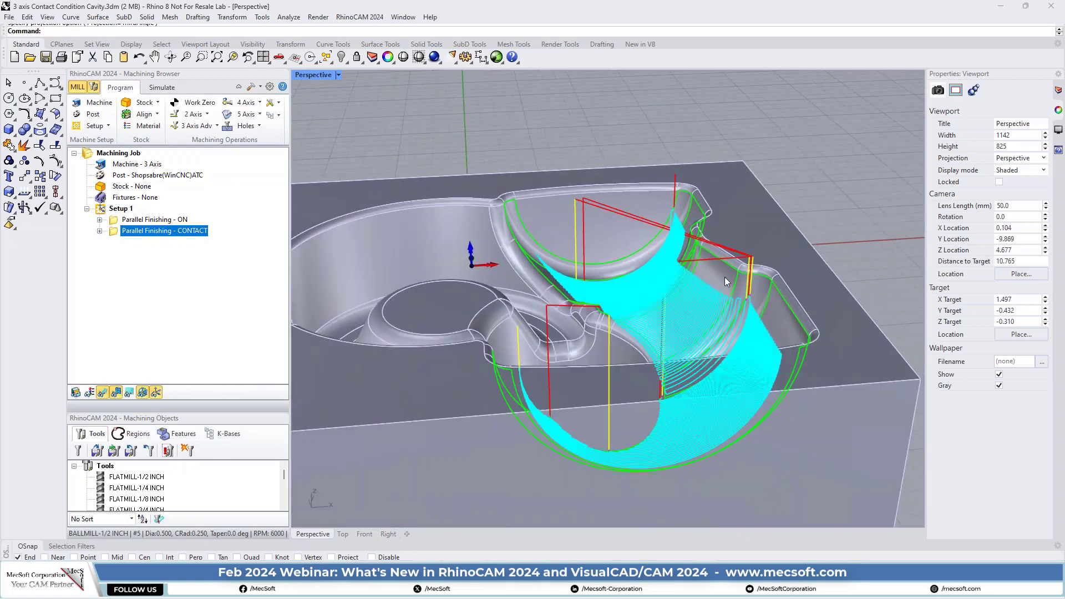
right_click_drag(725, 277, 641, 288)
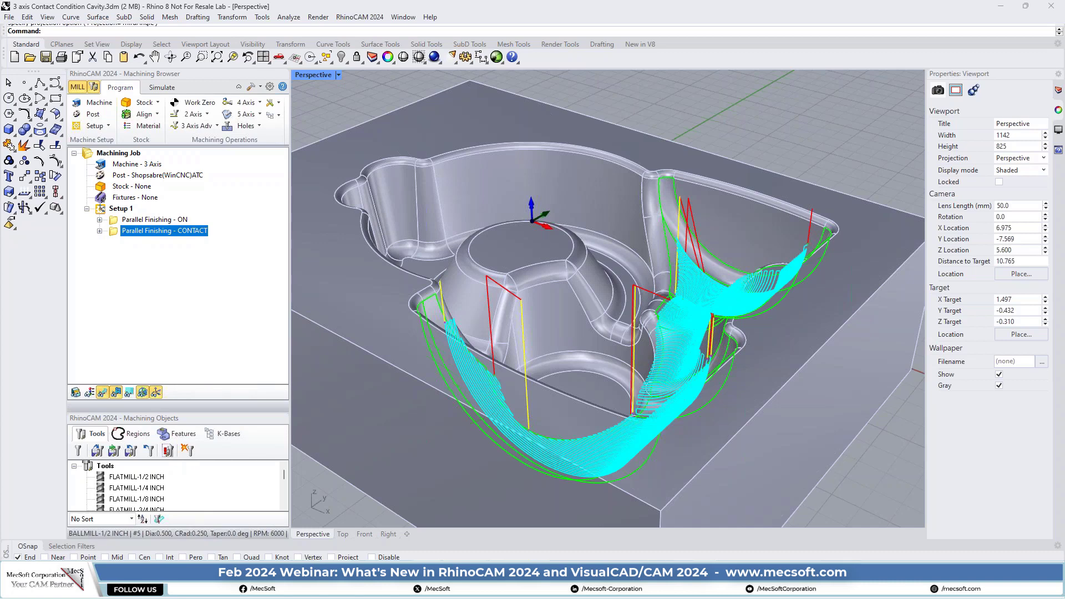
Step: Switch to the Skim-inprocess-stock-DON.3dm window and open the Horizontal Roughing - Skim, Opt OFF operation for editing
key("alt+Tab")
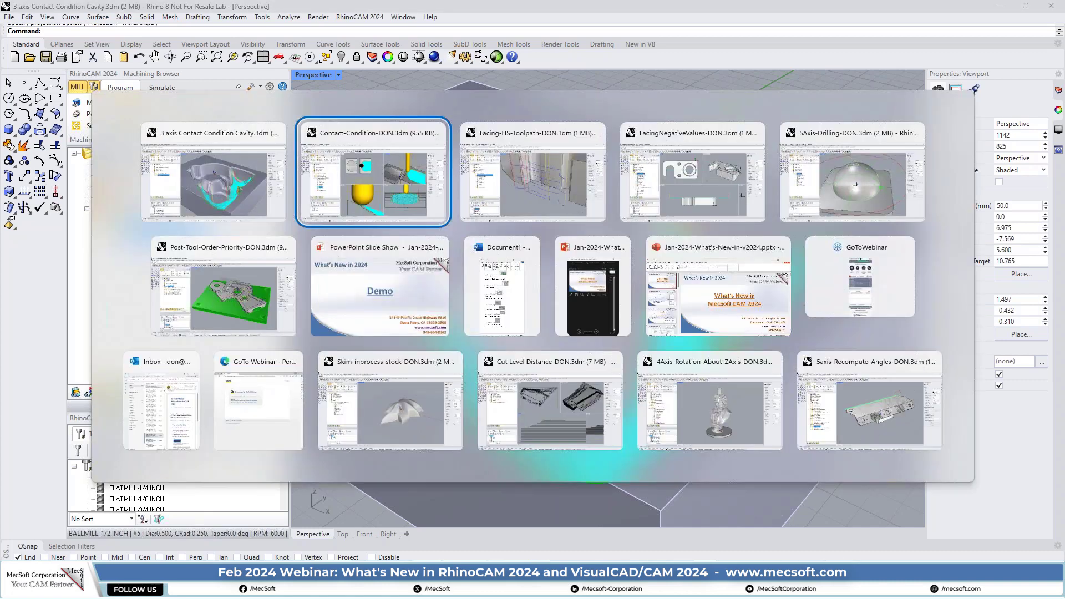
left_click(398, 417)
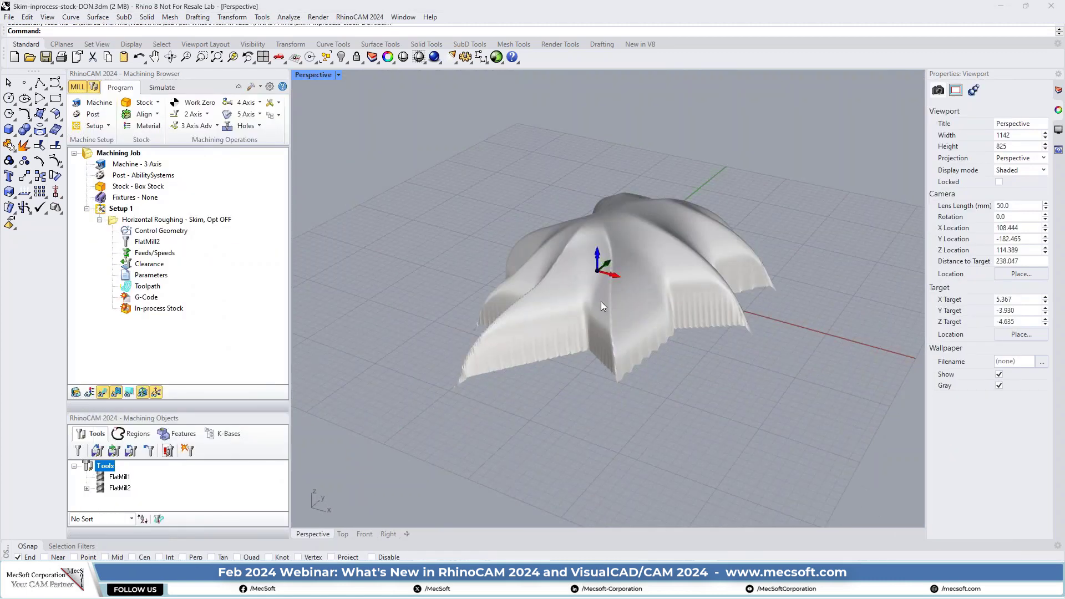
left_click(122, 221)
double_click(176, 219)
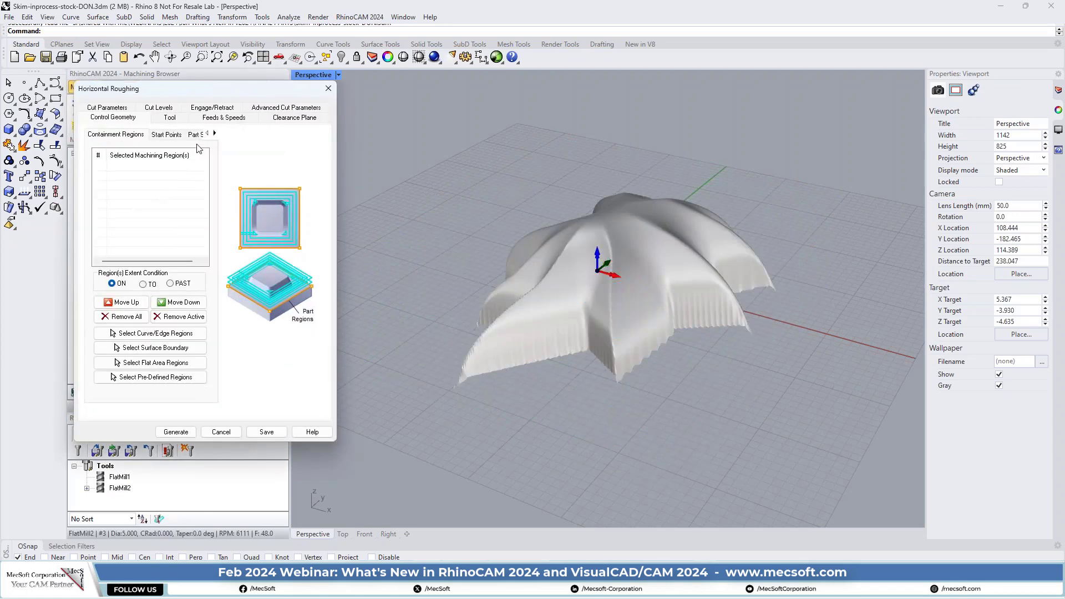
Step: Review the operation's clearance plane and Skim cut transfer settings, and generate the horizontal roughing toolpath
left_click(293, 121)
left_click_drag(227, 98, 245, 114)
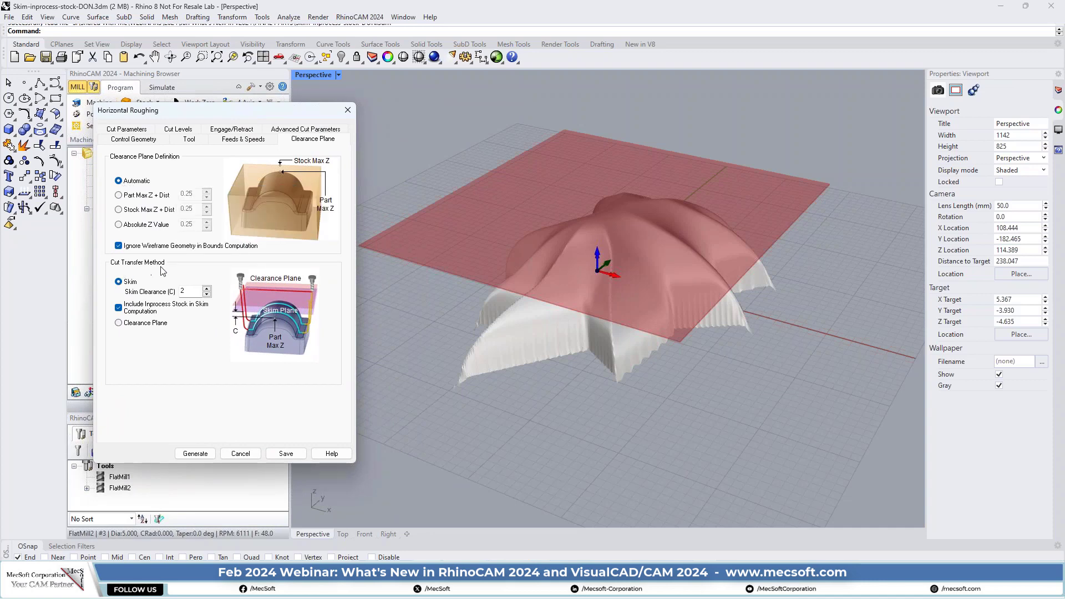
mouse_move(118, 286)
left_click(194, 453)
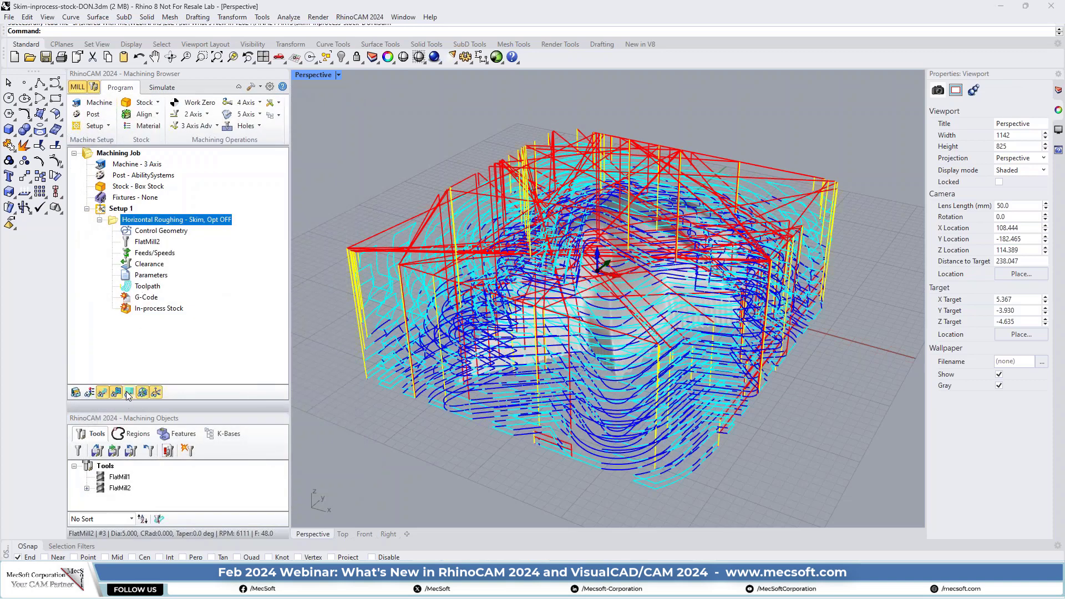
Step: Display the roughing toolpath by Z level and examine the first level, 13.6992, from above and from the side
left_click(129, 394)
left_click_drag(282, 175, 297, 117)
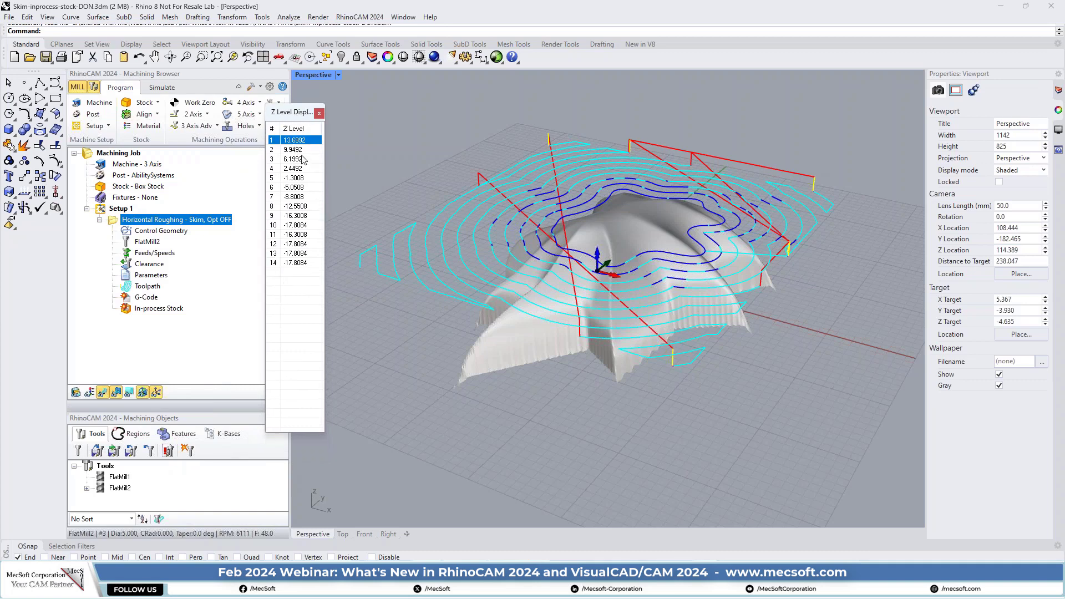
left_click(599, 191)
right_click_drag(599, 191, 582, 208)
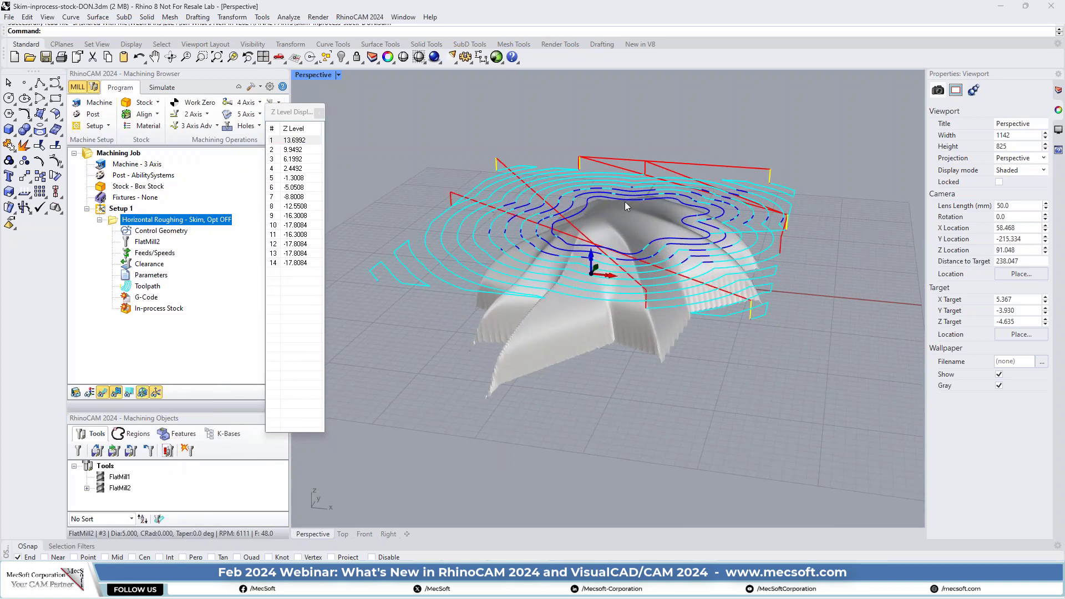
right_click_drag(629, 251, 393, 235)
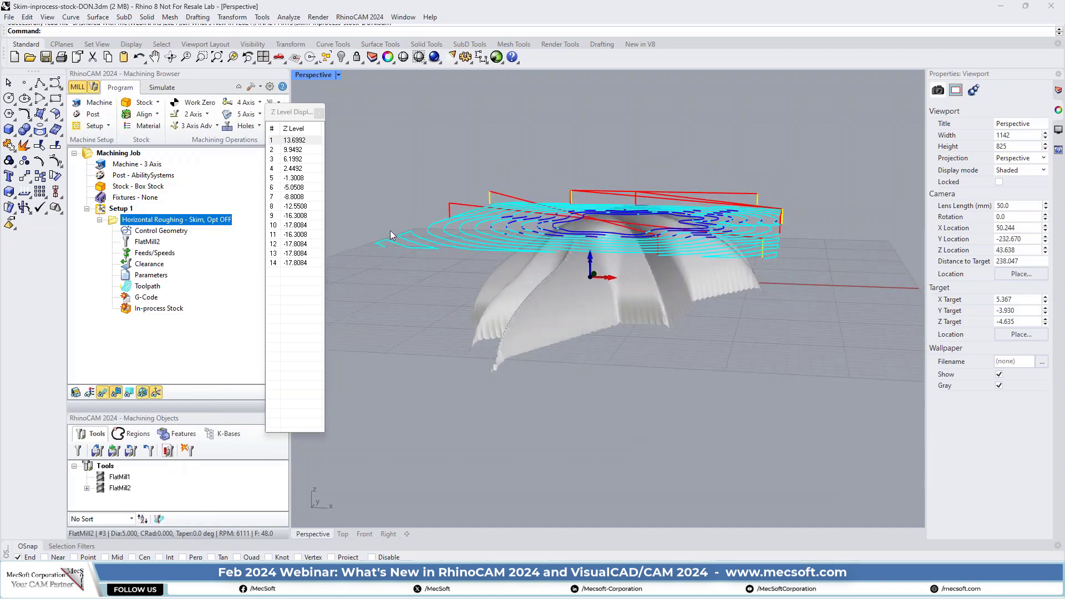
Step: Step through Z levels 2 to 4 of the roughing toolpath and examine their transfer moves from different angles
left_click(294, 149)
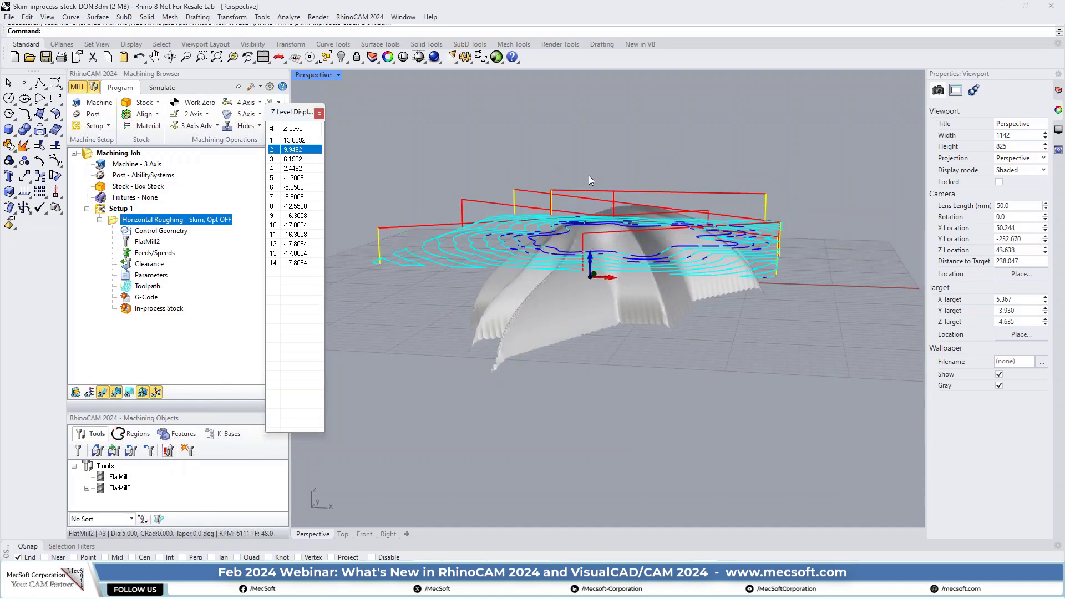
right_click_drag(589, 179, 574, 225)
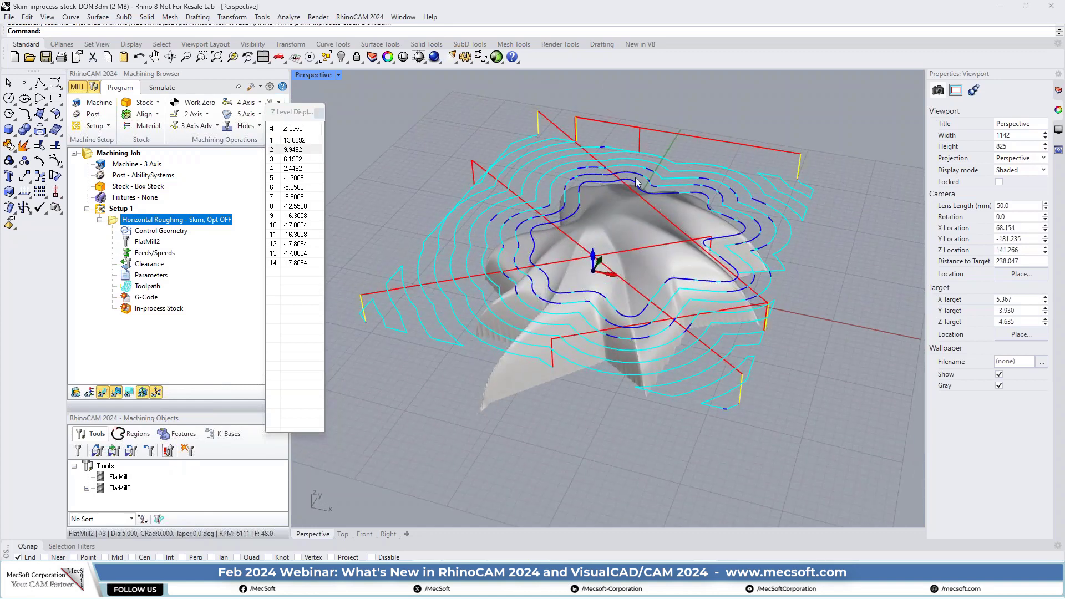
left_click(298, 161)
key("Down")
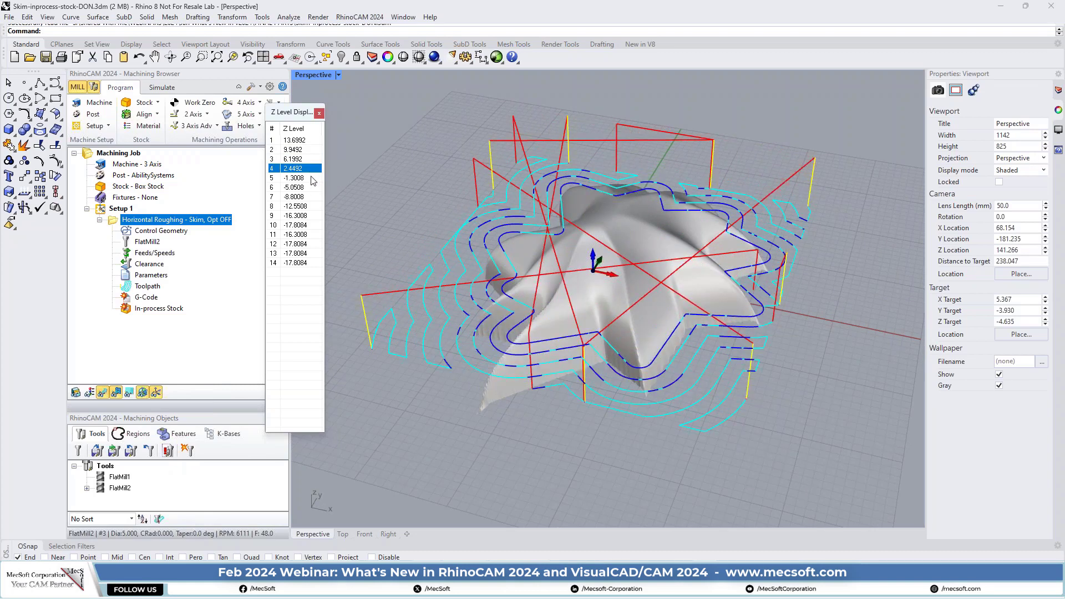
right_click_drag(526, 249, 532, 176)
right_click_drag(591, 196, 588, 249)
Step: Display Z levels 5 and 6 and examine level 6's transfer moves around the part, up close and from several sides
left_click(303, 178)
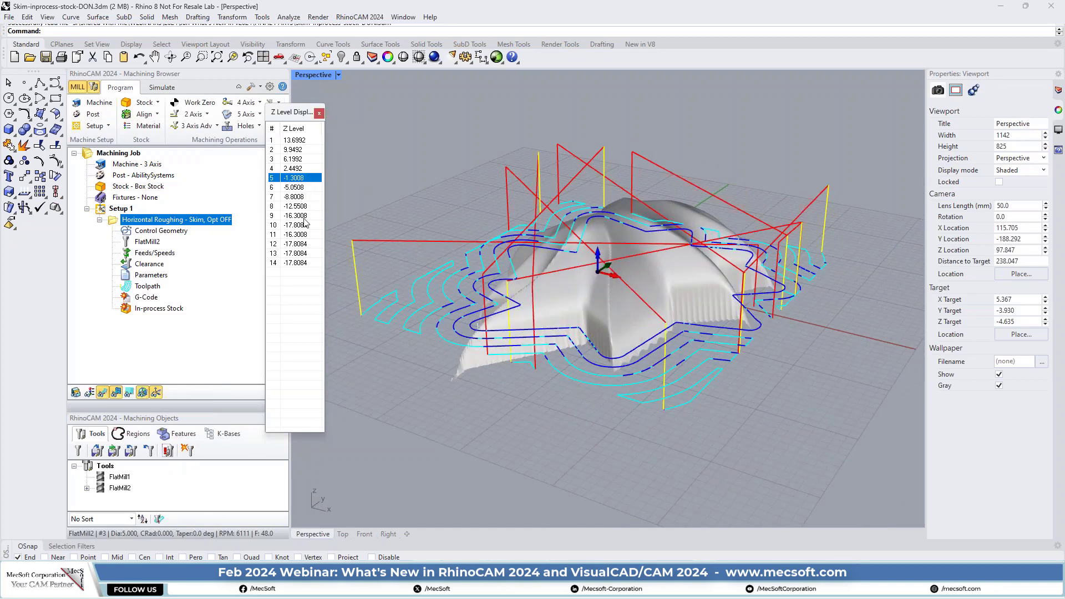
left_click(303, 187)
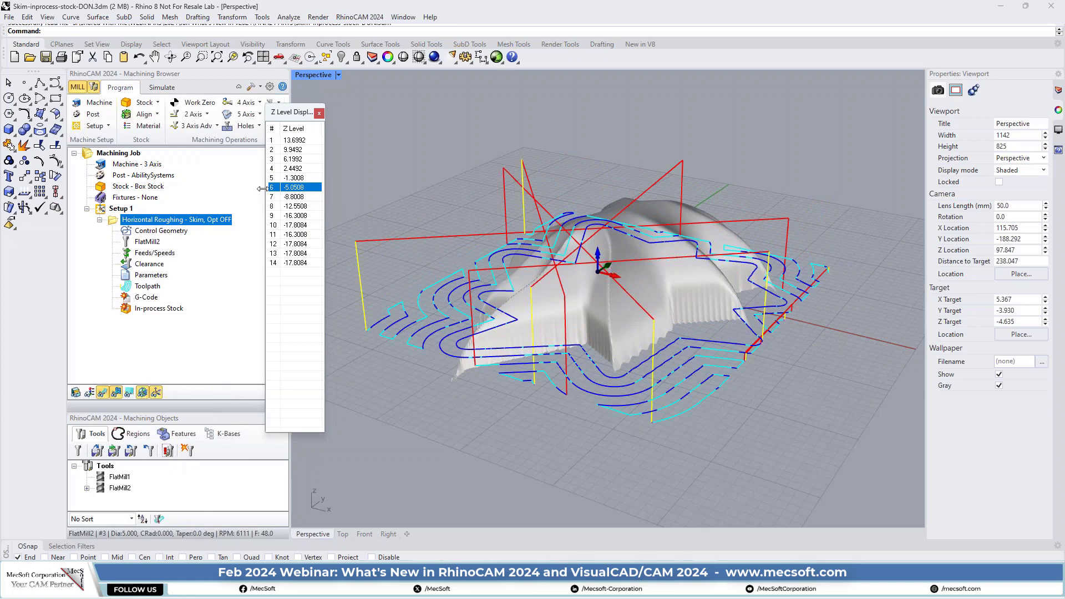
right_click_drag(738, 265, 738, 296)
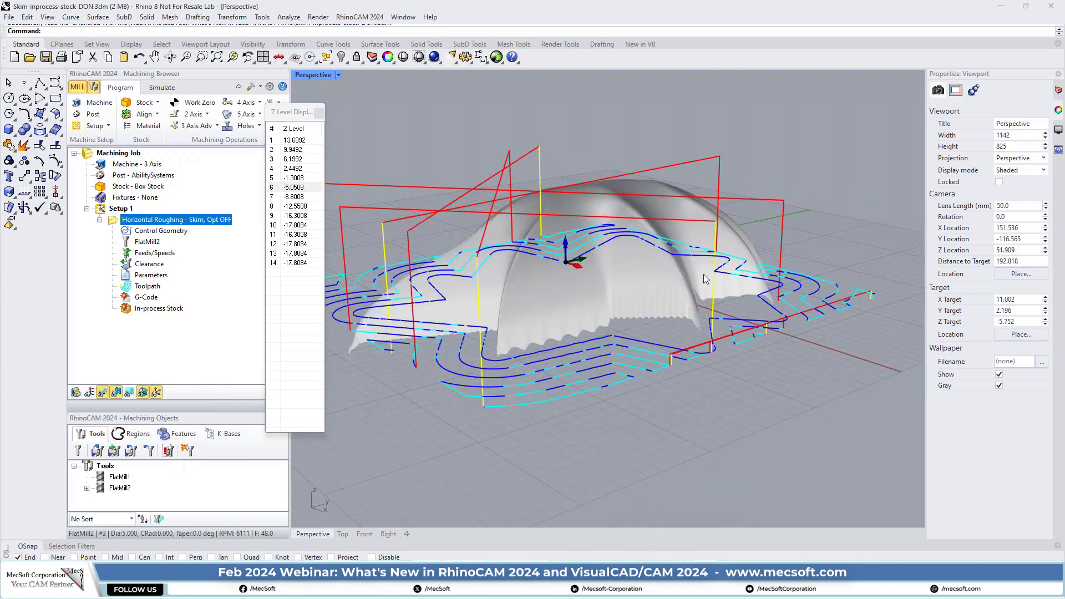
scroll(761, 330, "up", 5)
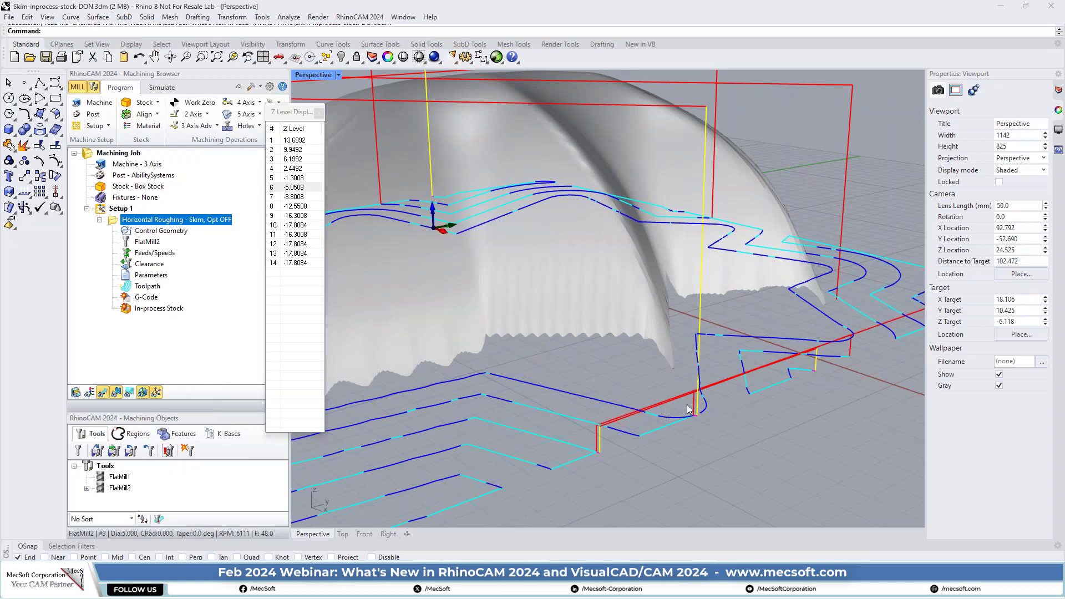
scroll(671, 388, "down", 4)
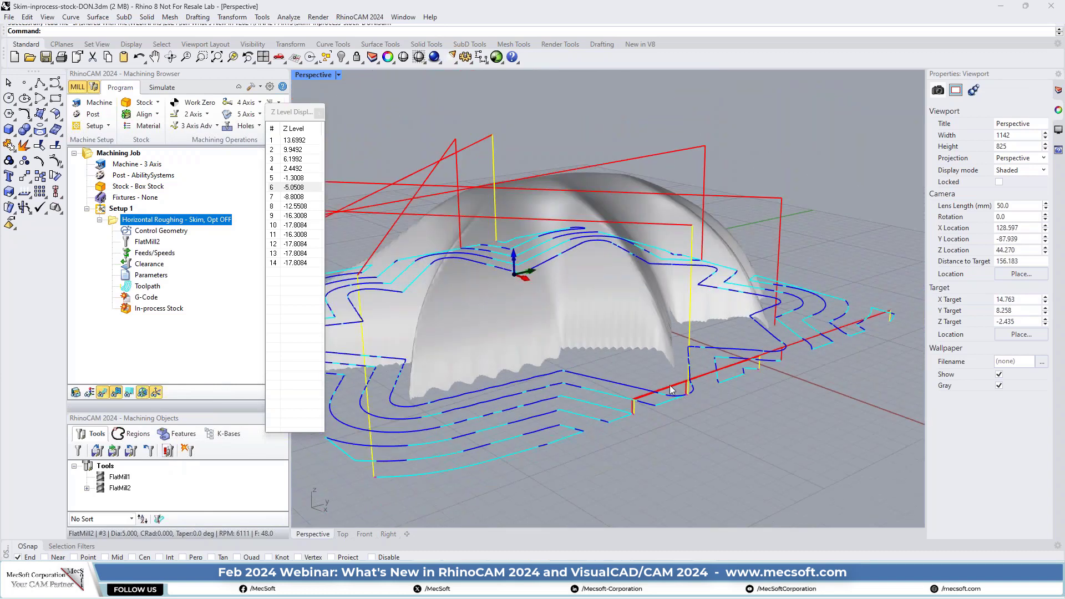
scroll(699, 367, "down", 3)
scroll(638, 350, "down", 1)
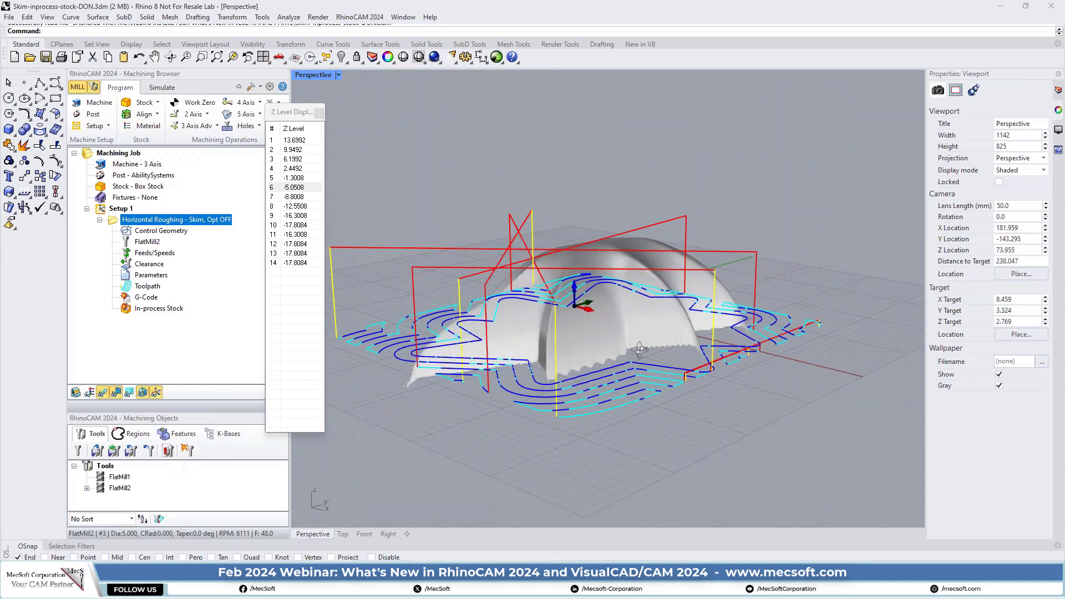
right_click_drag(640, 349, 553, 332)
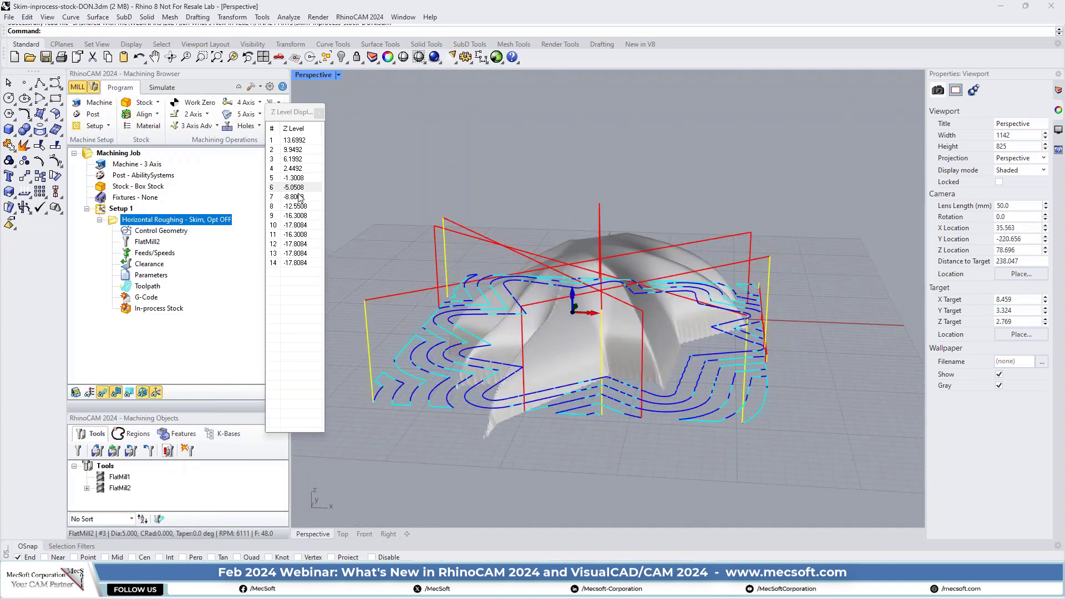
Step: Continue through the lower Z levels of the roughing toolpath, from level 7 to level 13, examining the cuts and transfers
right_click_drag(332, 229, 304, 203)
right_click_drag(800, 353, 451, 303)
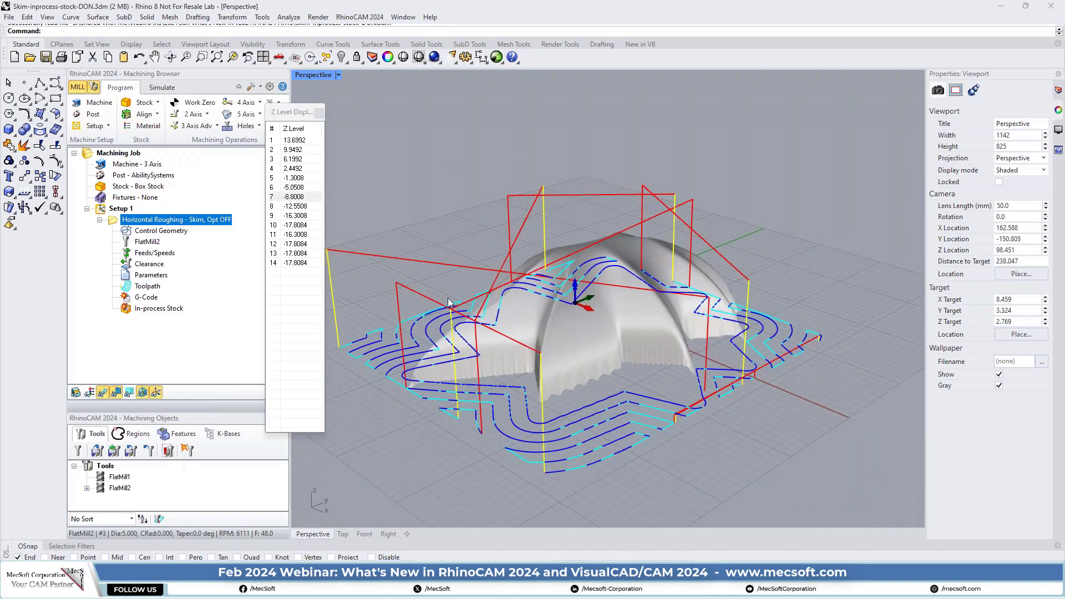
left_click(313, 207)
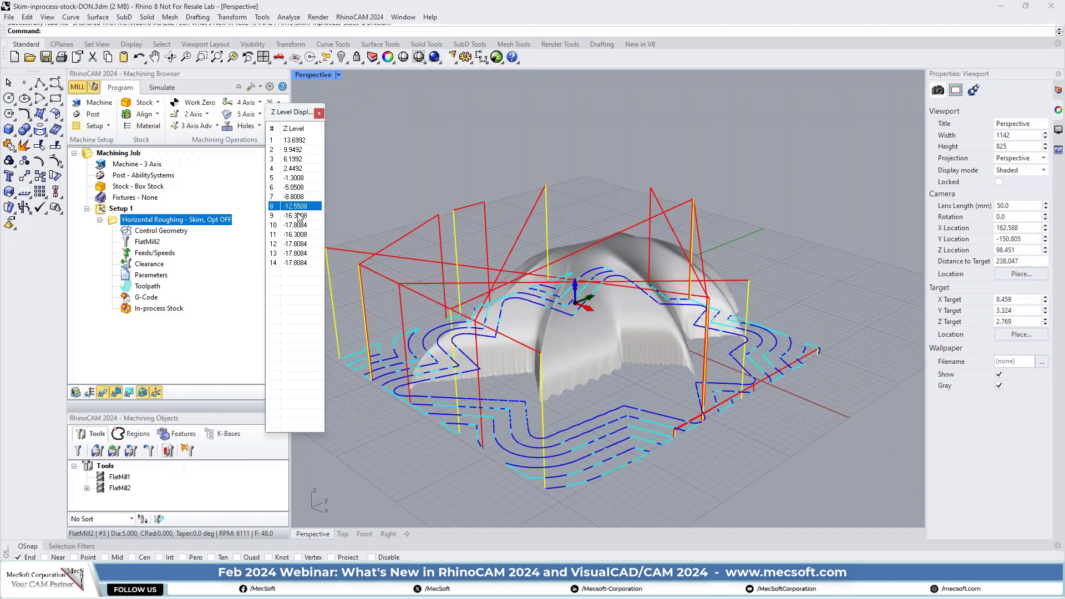
left_click(297, 214)
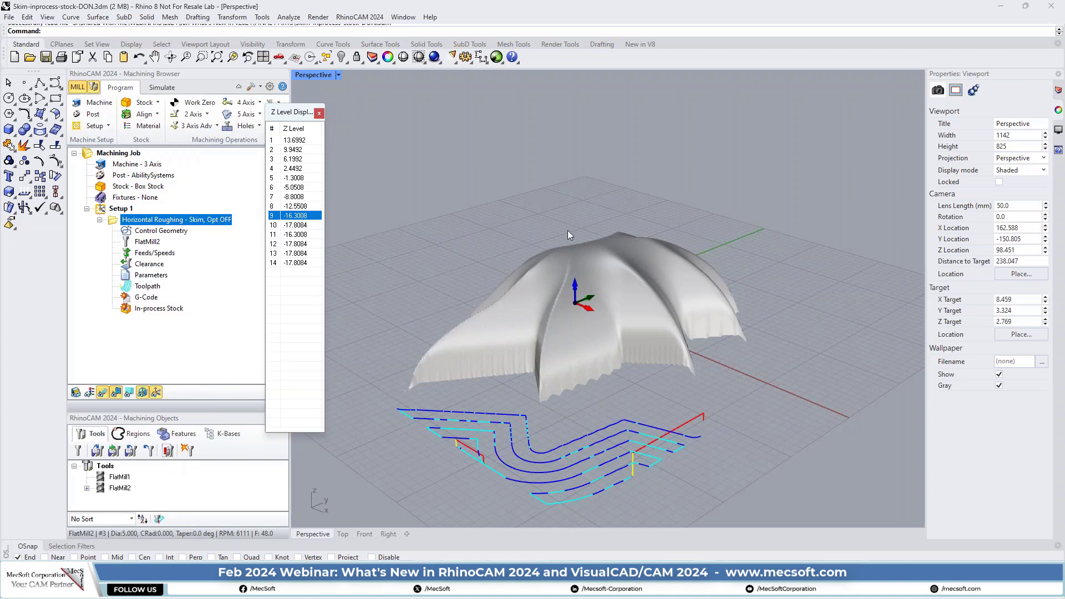
left_click(297, 234)
key("Down")
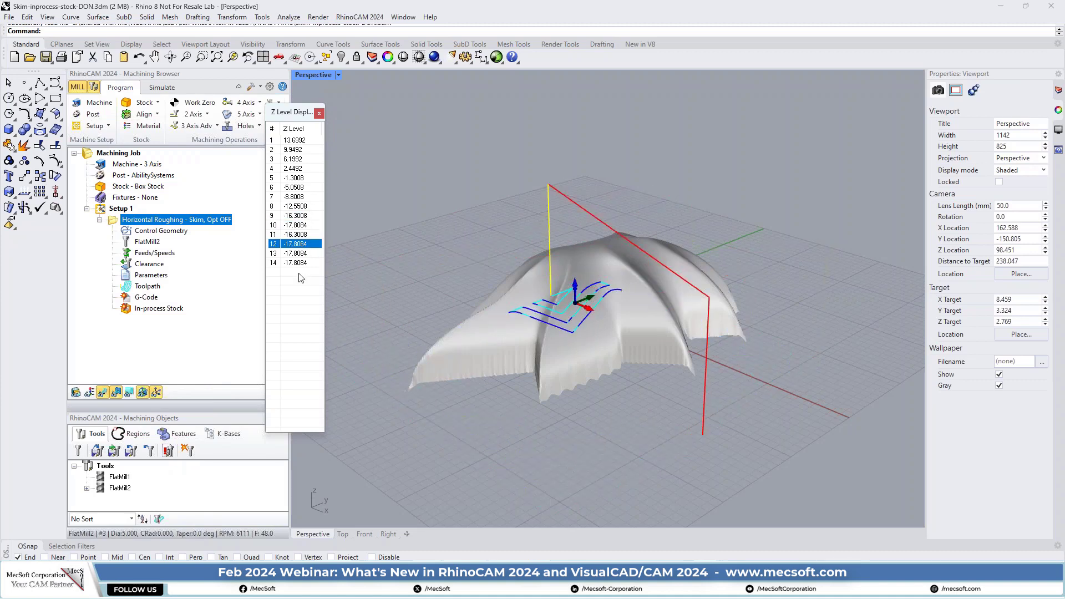
key("Down")
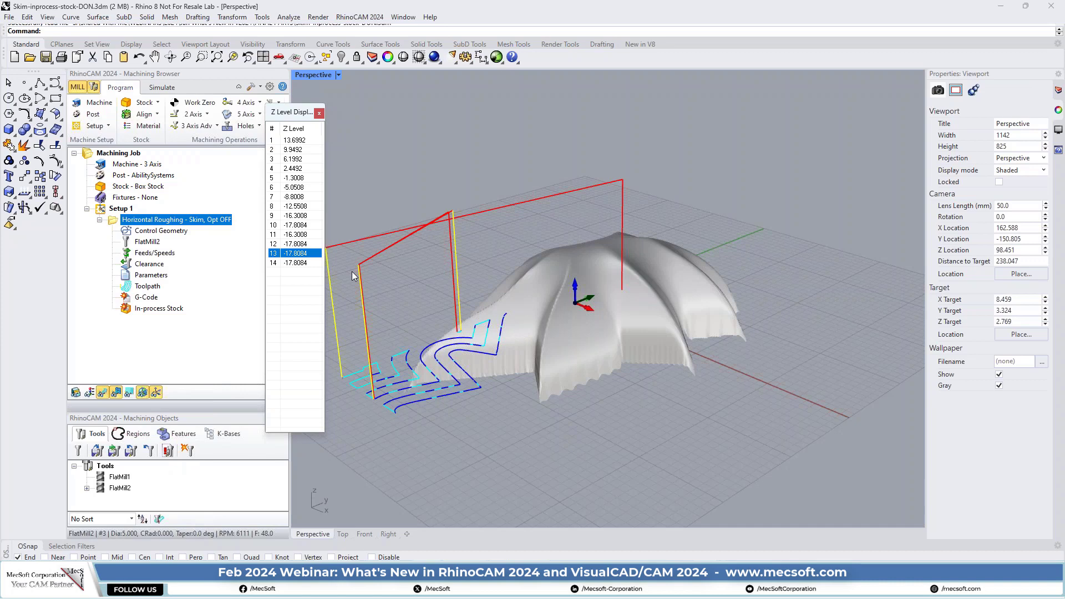
Step: Switch to the 4Axis-Rotation-About-ZAxis-DON.3dm window and examine the bust model and its machining job
key("alt+Tab")
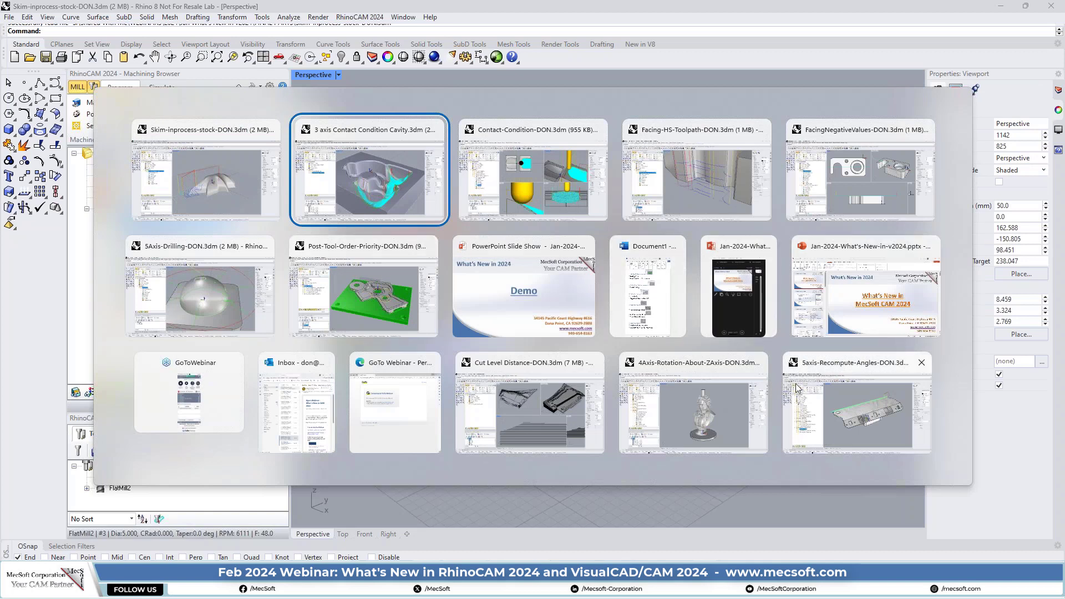
left_click(700, 405)
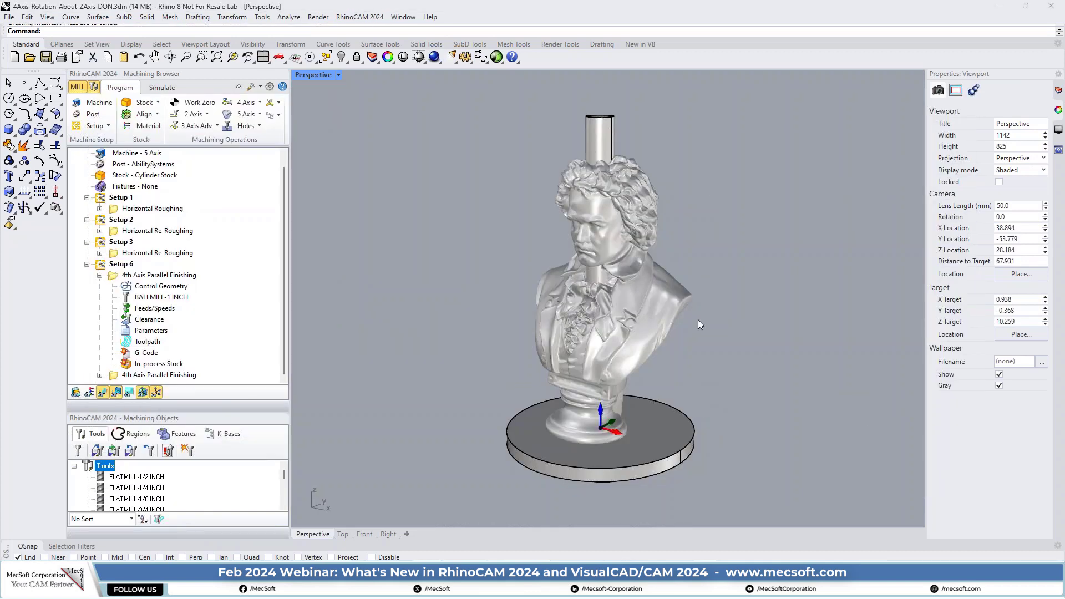
scroll(727, 341, "up", 2)
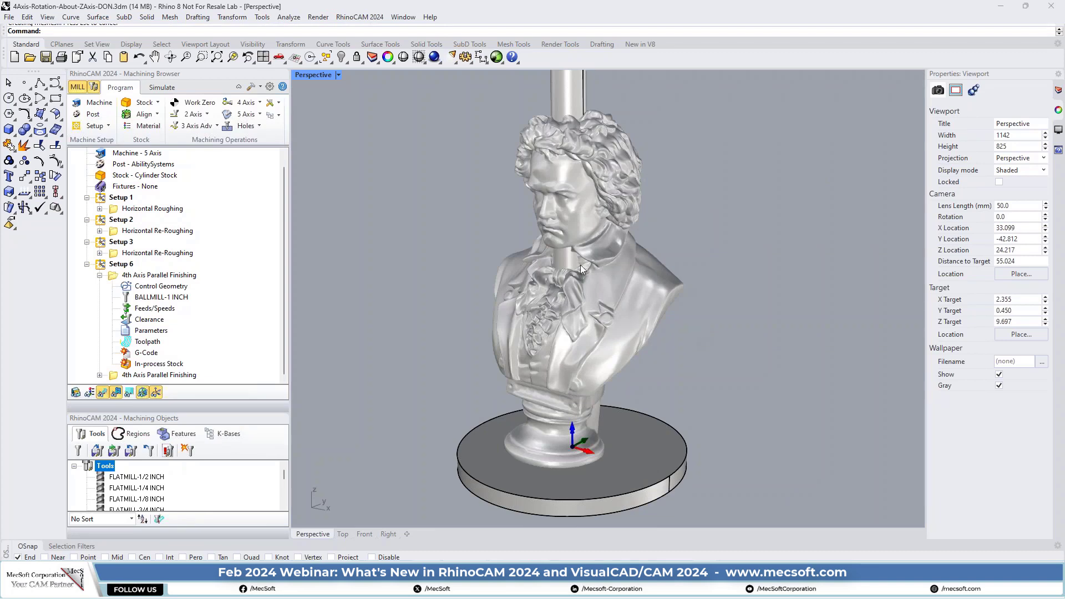
scroll(578, 318, "down", 2)
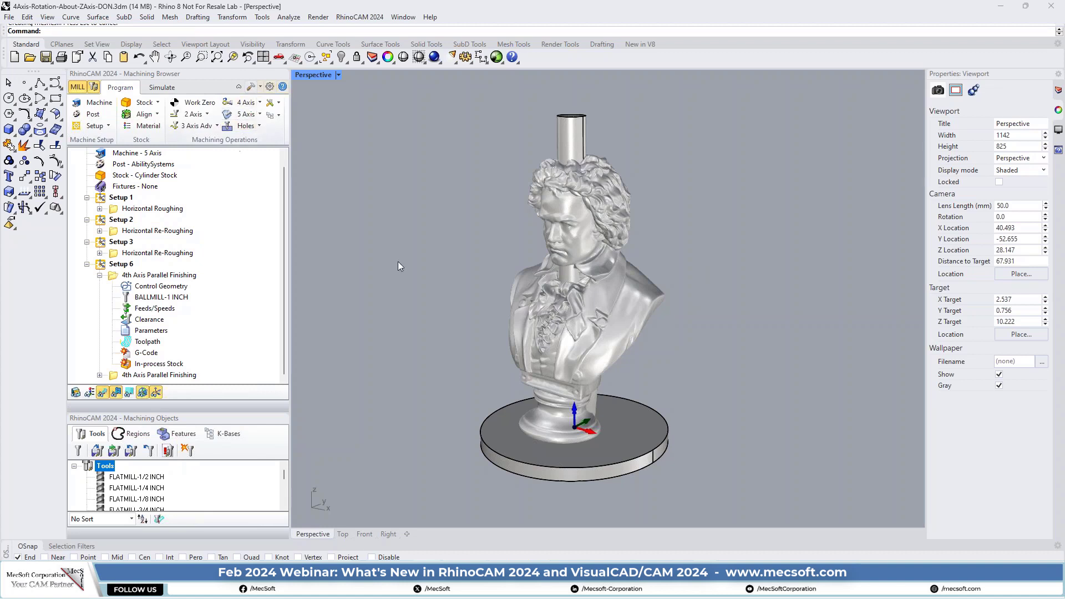
scroll(187, 239, "up", 1)
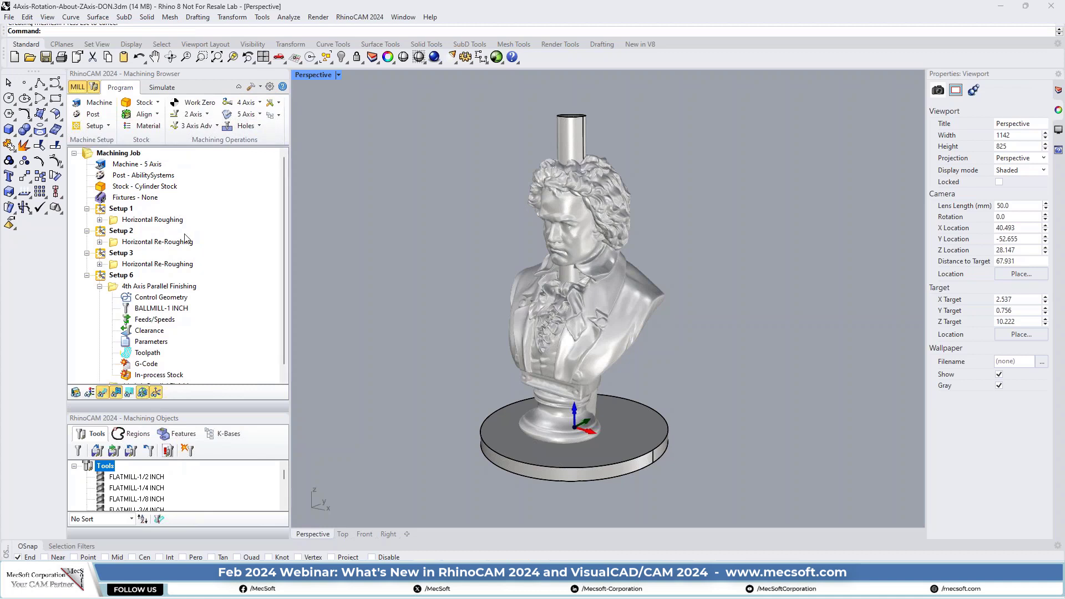
Step: Review the 5-axis machine tool definition, toggle the 4th axis rotary axis between -Z and +Z, and close it without applying
left_click(108, 165)
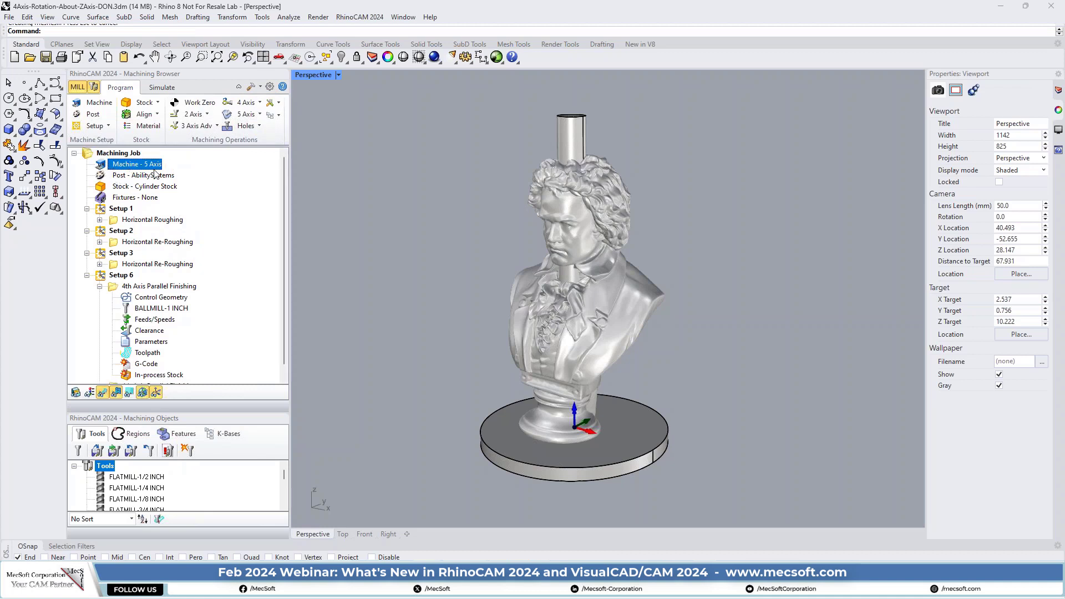
left_click(99, 103)
left_click_drag(171, 90, 288, 91)
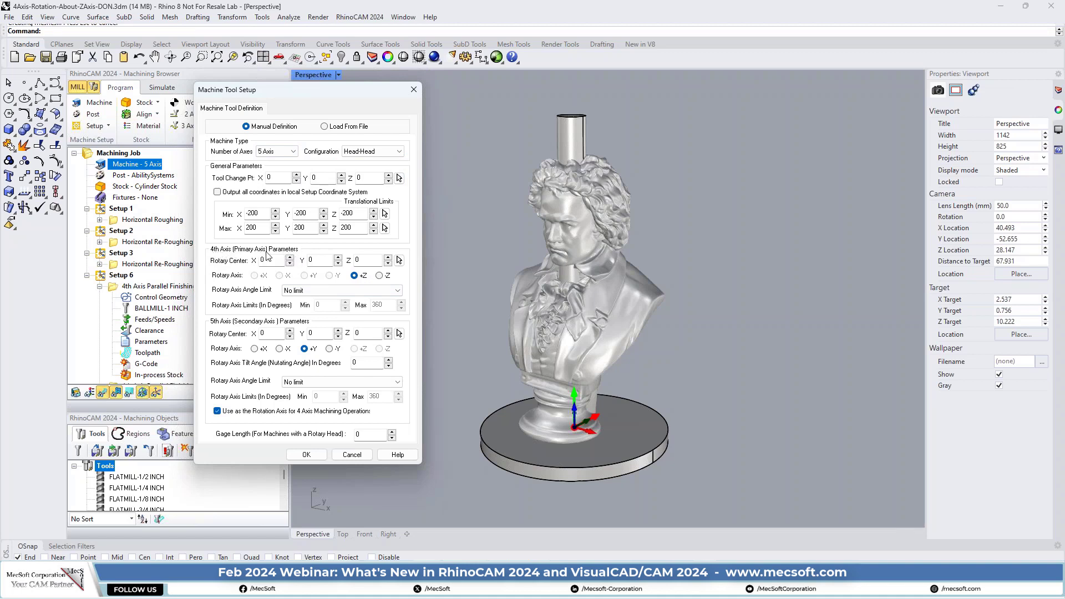
left_click(379, 275)
left_click(354, 276)
left_click(379, 275)
left_click(354, 276)
left_click(413, 89)
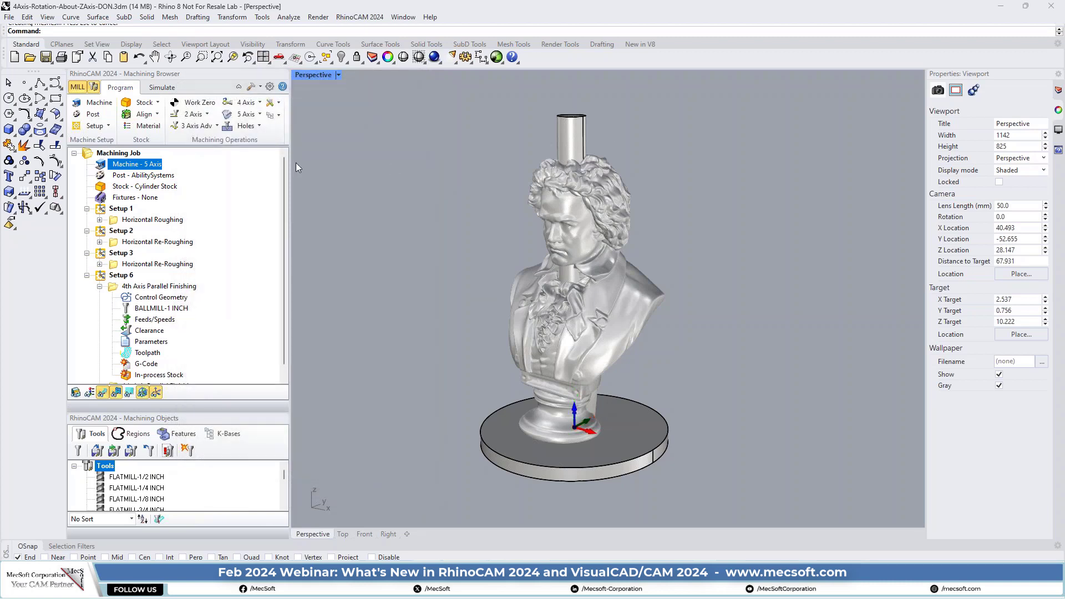
Step: Go through FacingNegativeValues-DON.3dm to the Facing-HS-Toolpath-DON.3dm window and view the whole high speed facing toolpath on the part
key("alt+Tab")
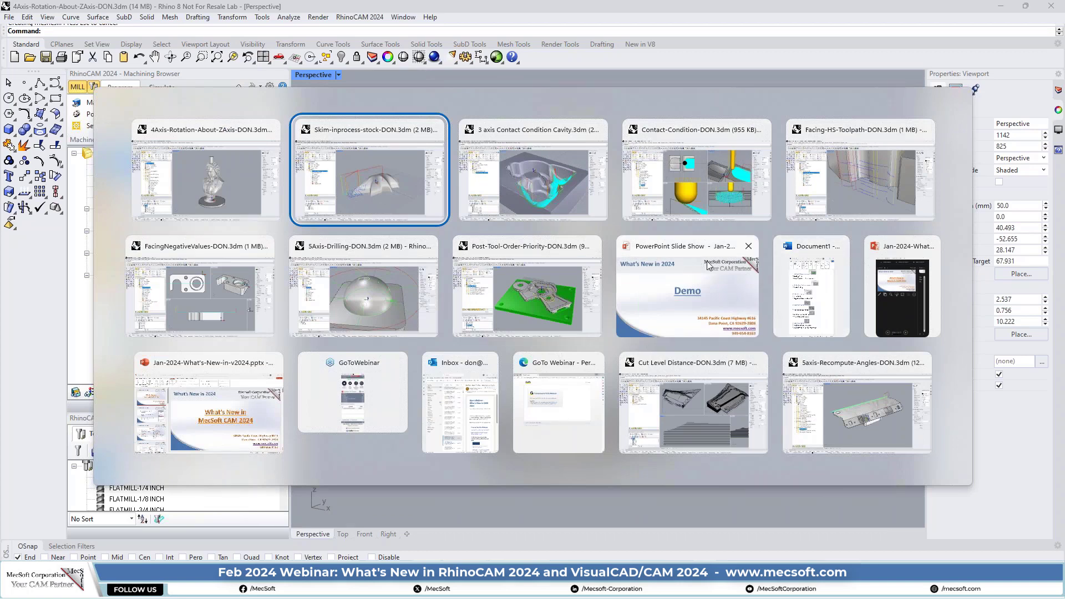
left_click(216, 288)
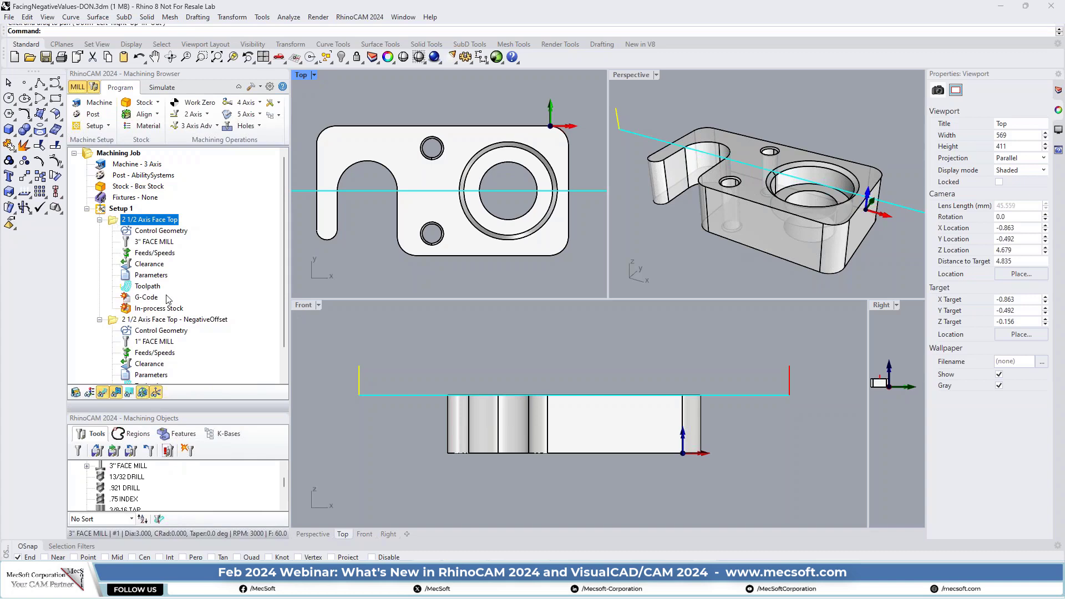
key("alt+Tab")
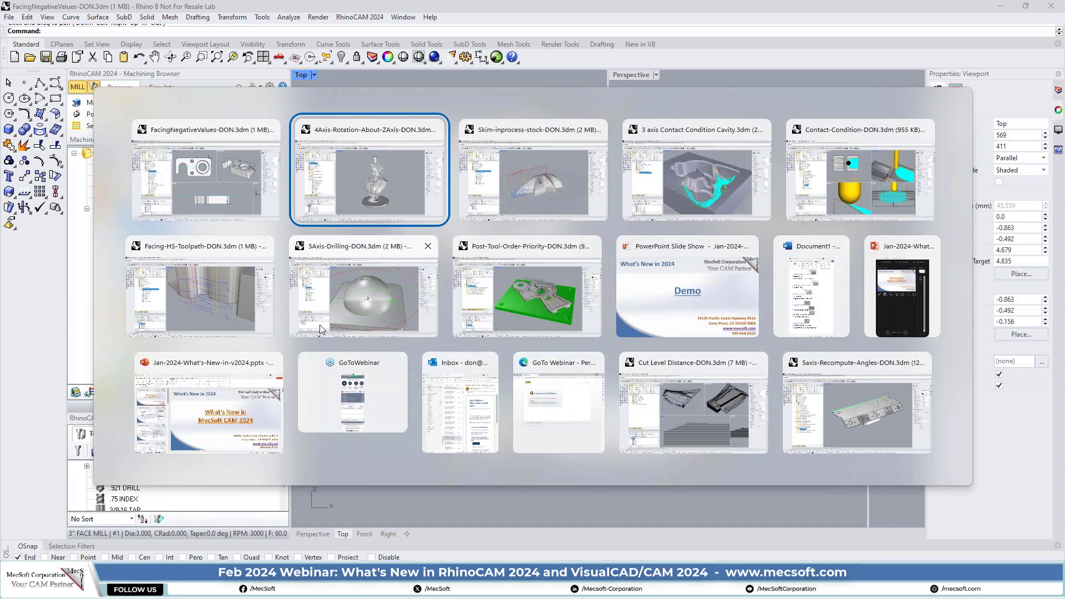
left_click(199, 294)
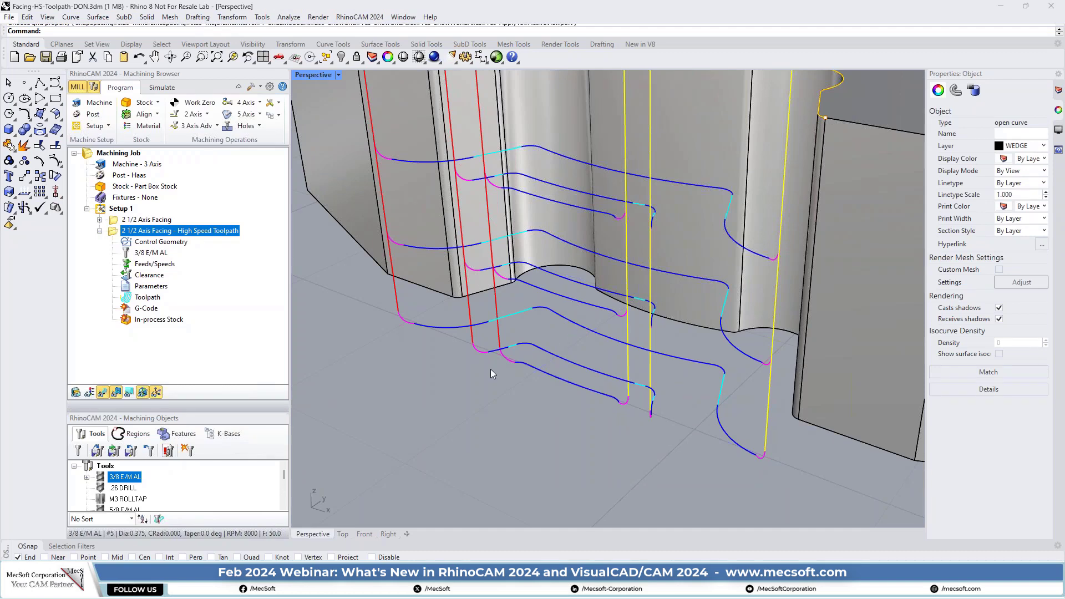
left_click(510, 364)
scroll(542, 351, "down", 5)
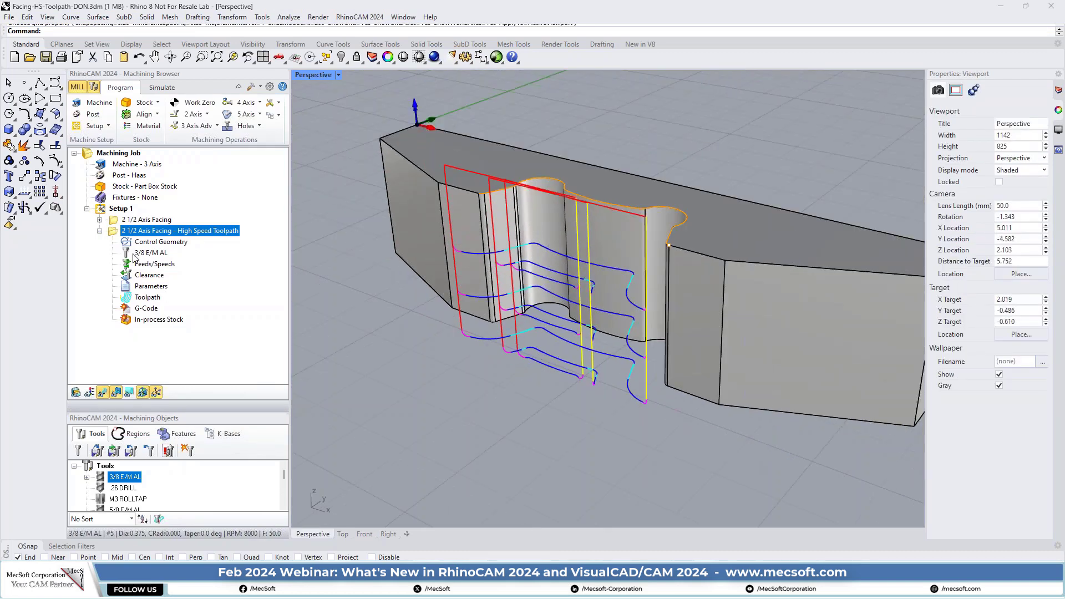
Step: Review the roughing parameters of the 2 1/2 Axis Facing - High Speed Toolpath operation and close it without changes
double_click(114, 232)
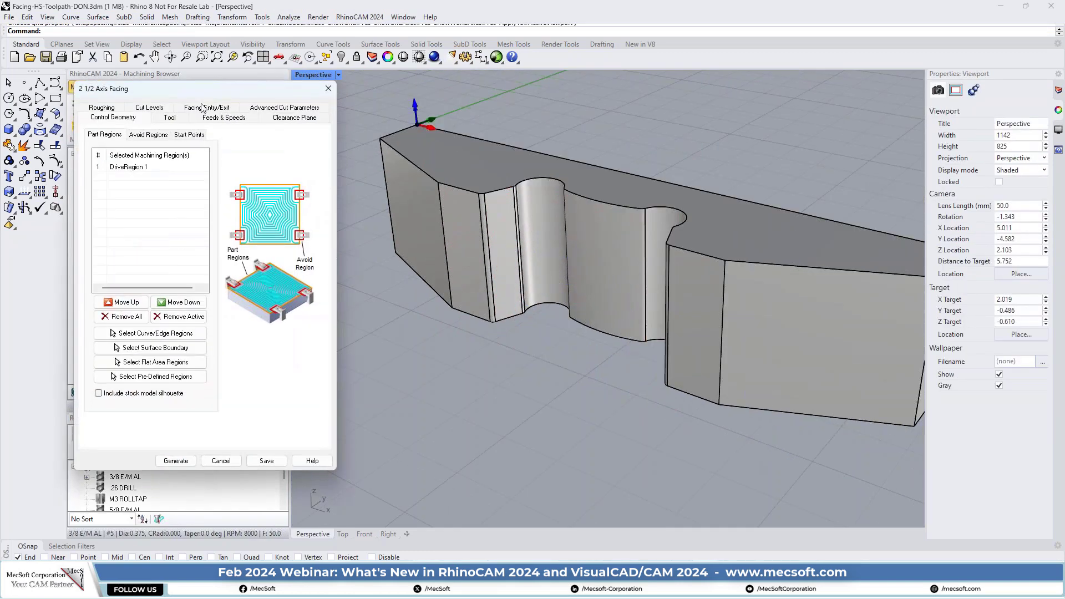
left_click_drag(241, 88, 250, 86)
left_click(155, 105)
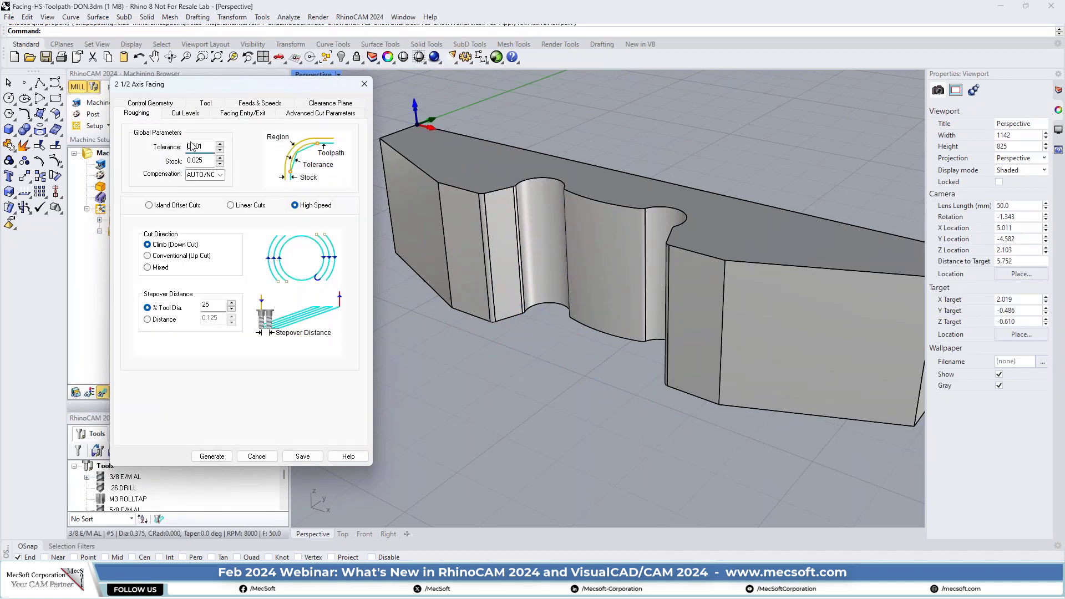
mouse_move(261, 87)
left_mouse_down()
mouse_move(201, 87)
mouse_move(249, 87)
mouse_move(242, 83)
left_mouse_up()
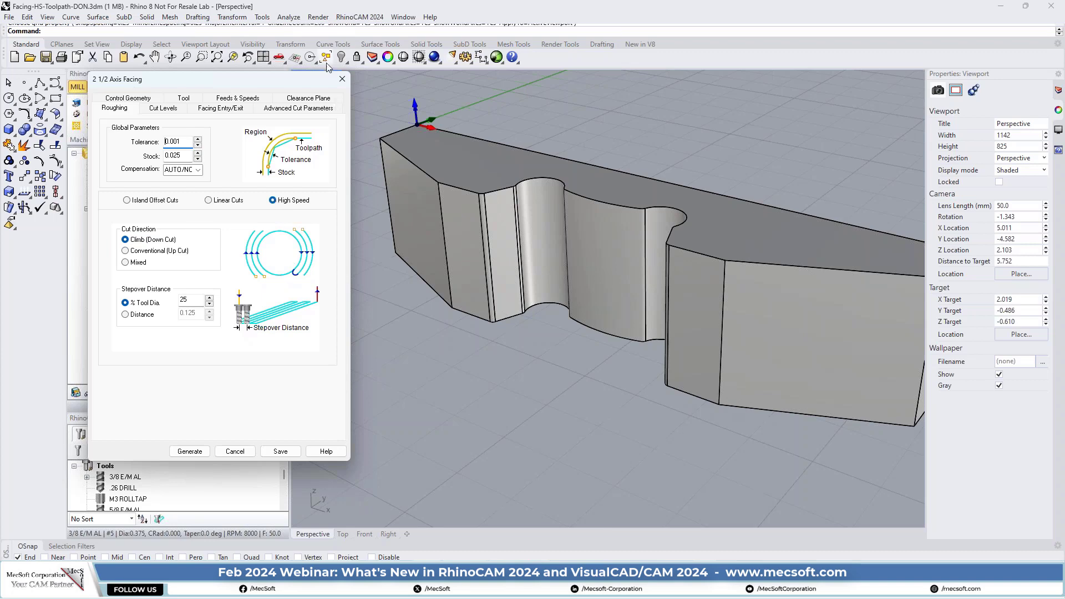
left_click(342, 79)
Step: Start a Horizontal Roughing operation and compare its cut patterns for core/facing regions and cavity/pocket regions
left_click(195, 127)
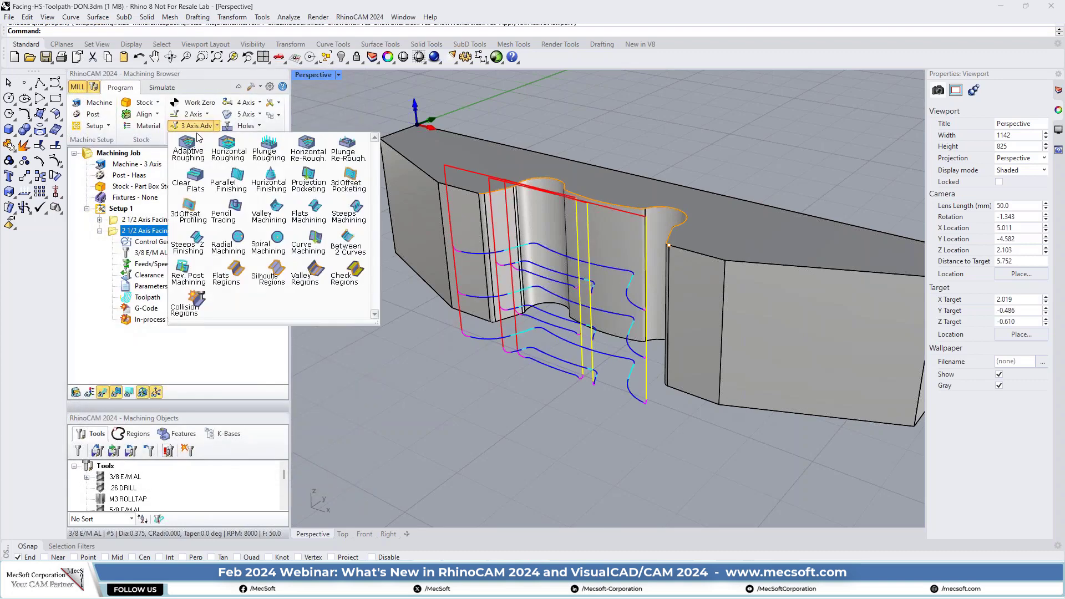
left_click(228, 149)
left_click_drag(216, 95, 248, 95)
left_click(151, 110)
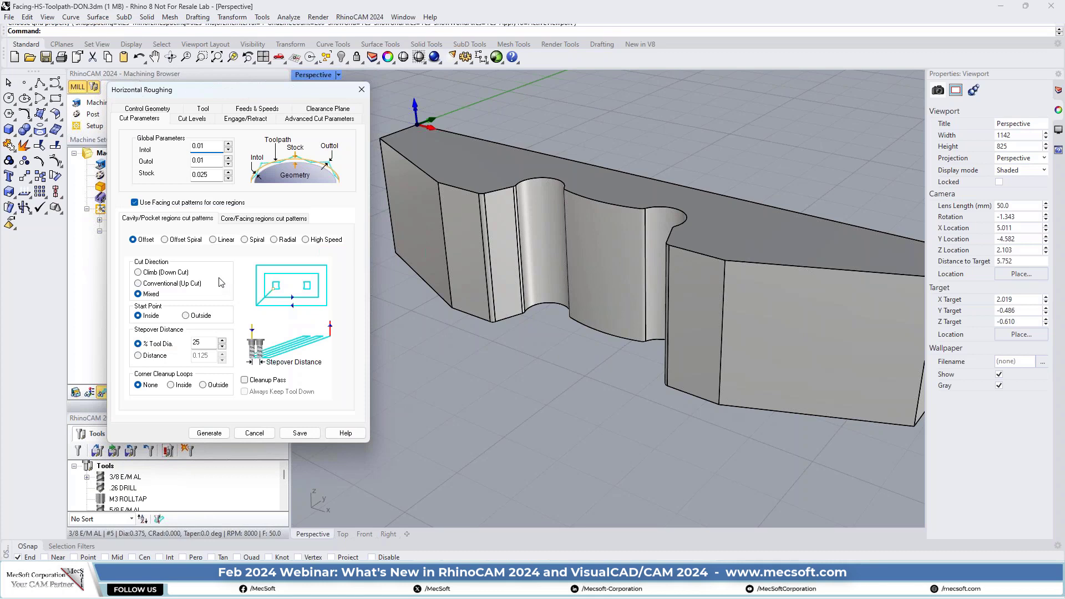
left_click(253, 219)
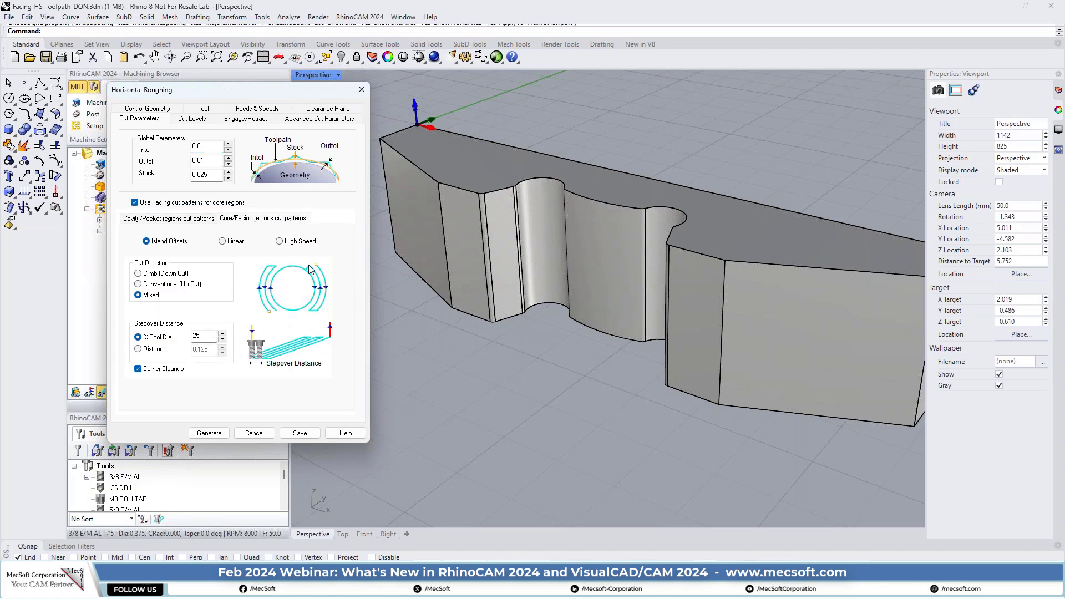
mouse_move(281, 244)
left_click(157, 218)
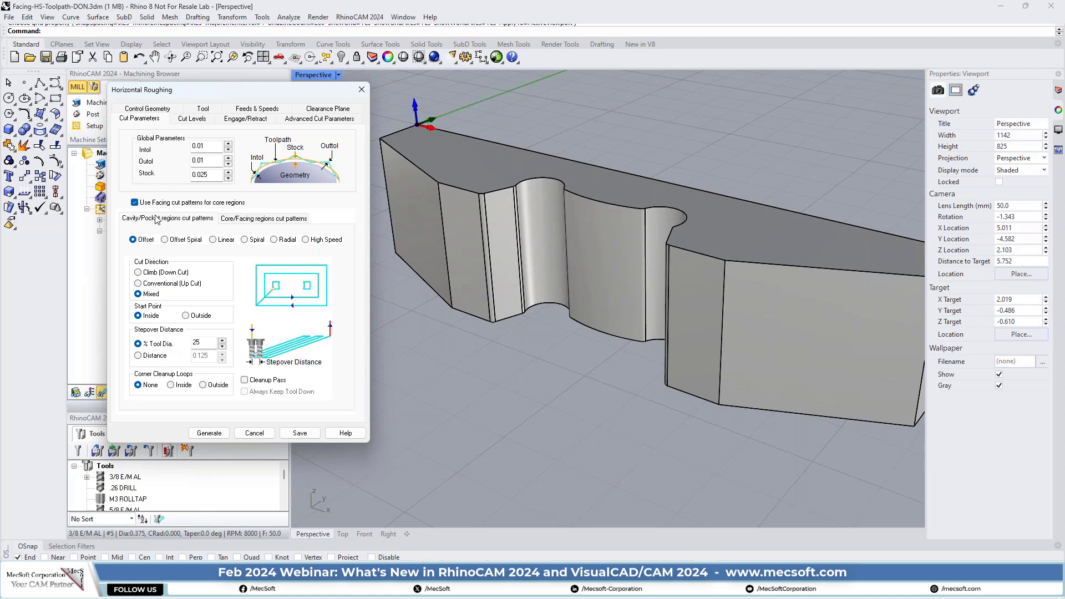
Step: Try the High Speed pattern with Conventional (Up Cut) direction for cavity/pocket regions, and discard the Horizontal Roughing operation
left_click(305, 240)
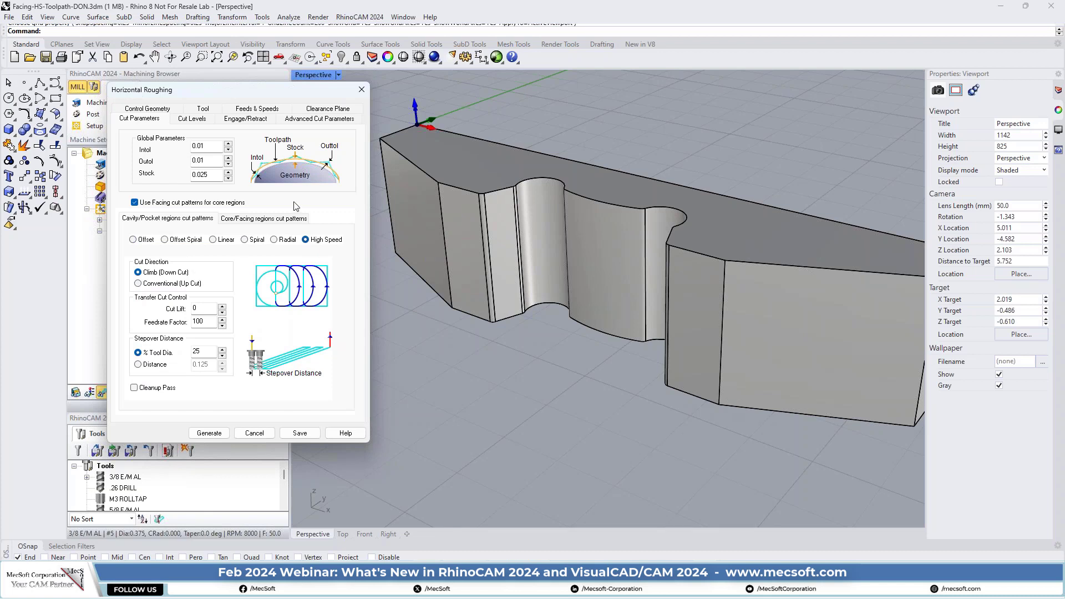
left_click(251, 219)
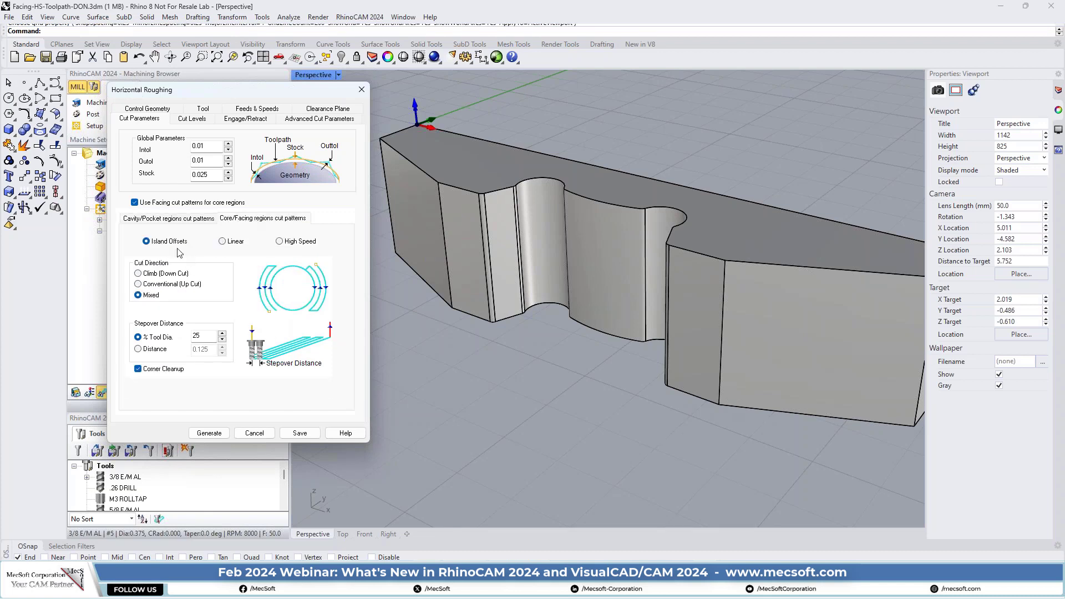
left_click(160, 219)
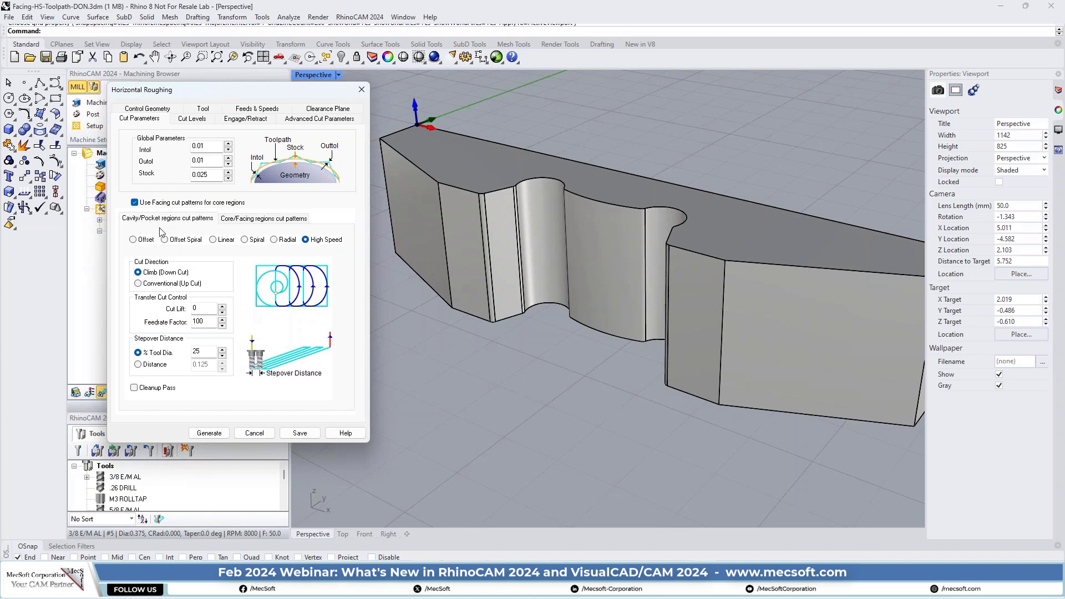
left_click(138, 283)
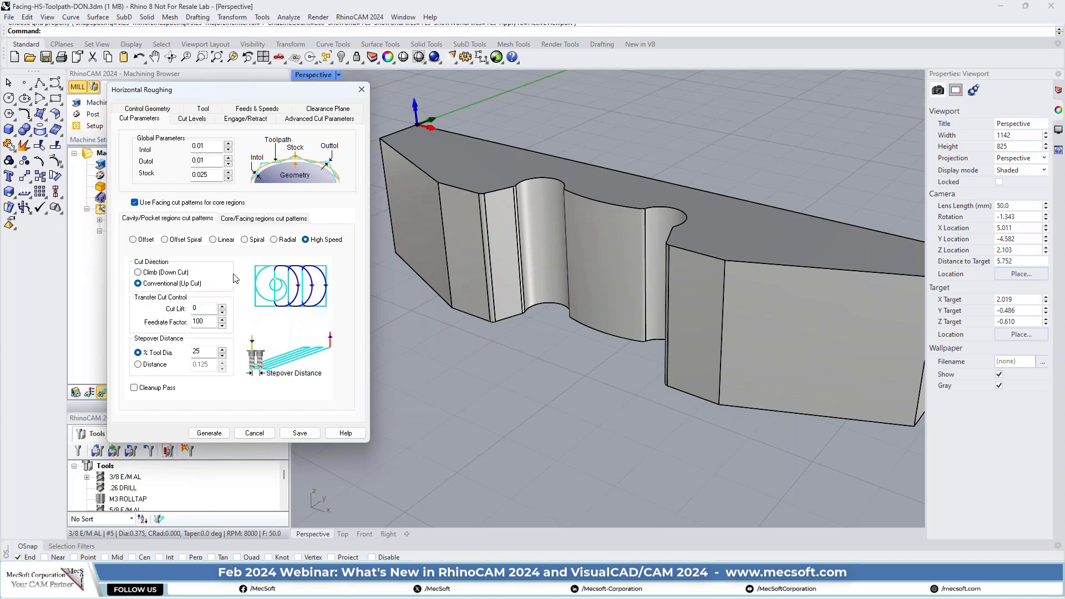
left_click(361, 90)
Step: Try the High Speed cut pattern in the standard 2 1/2 Axis Facing operation and close it without saving
double_click(117, 220)
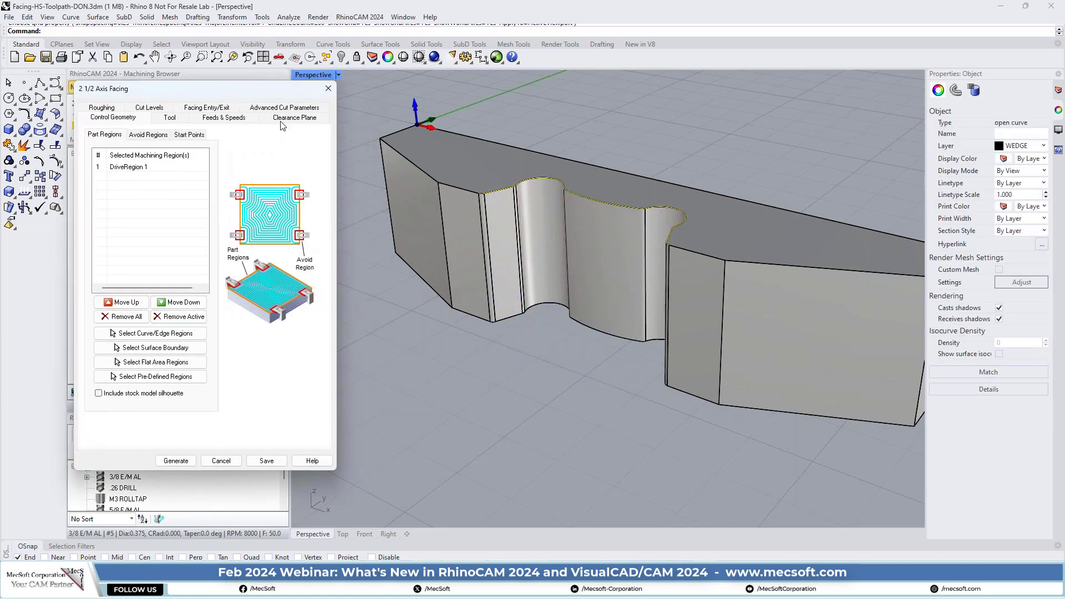
left_click(109, 110)
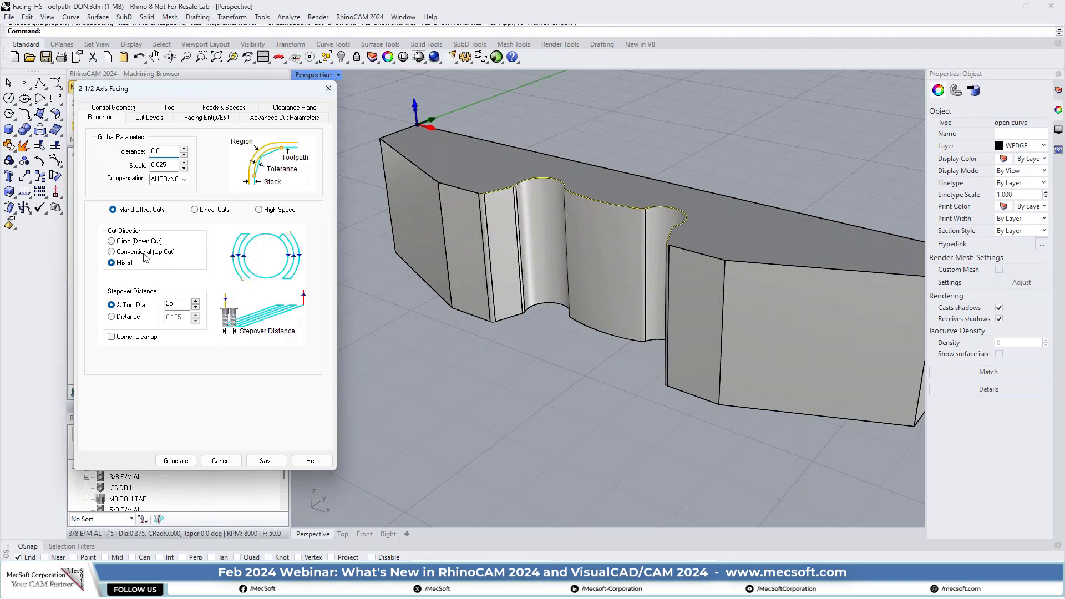
left_click(266, 211)
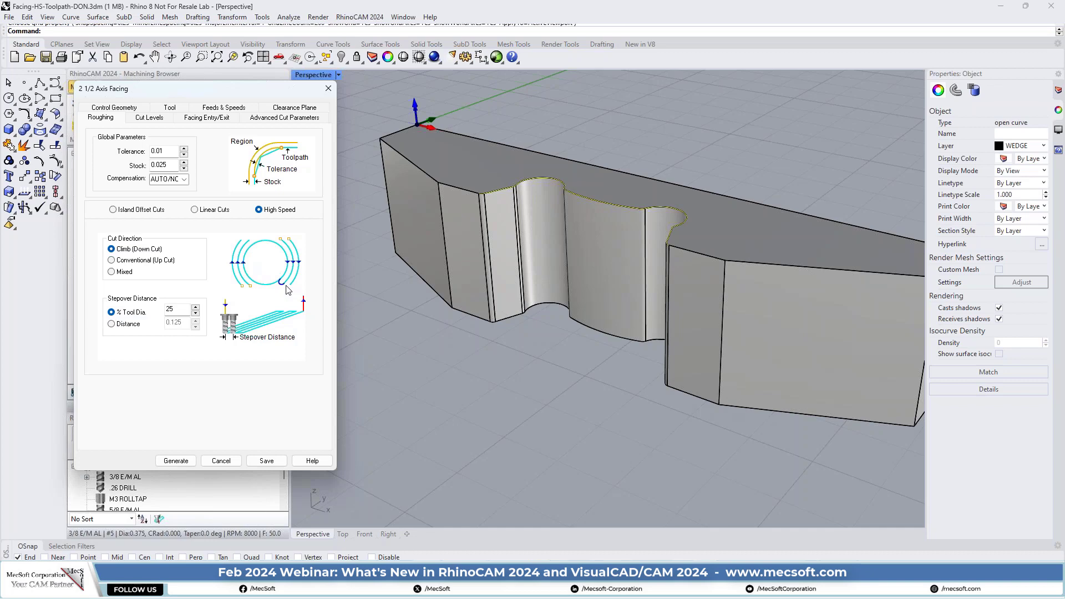
left_click(328, 88)
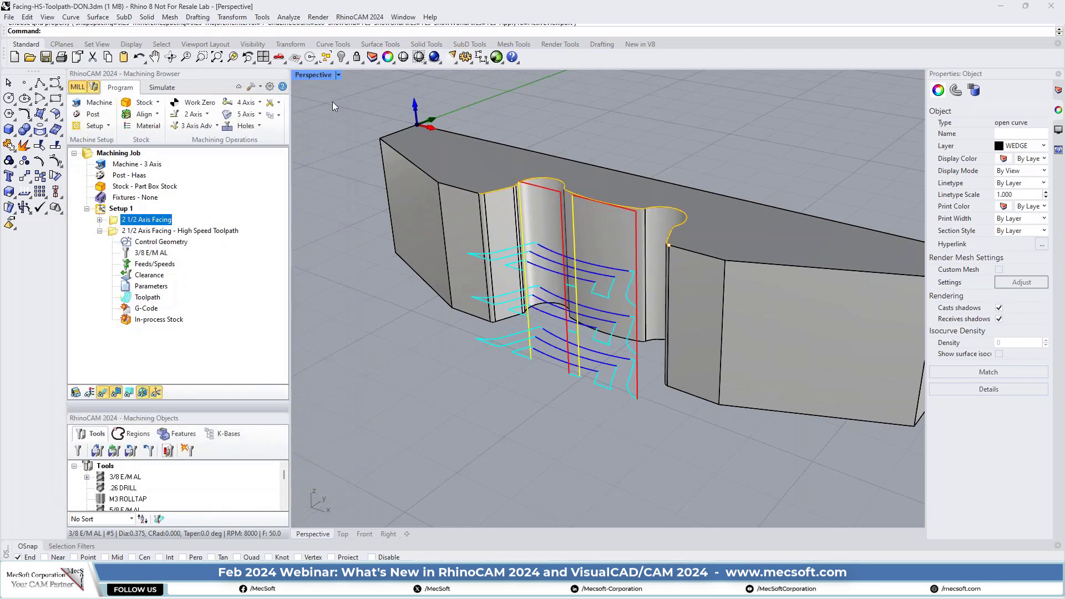
Step: Display the High Speed facing toolpath and examine its smooth transitions and entry and exit arcs from both sides, up close
left_click(116, 231)
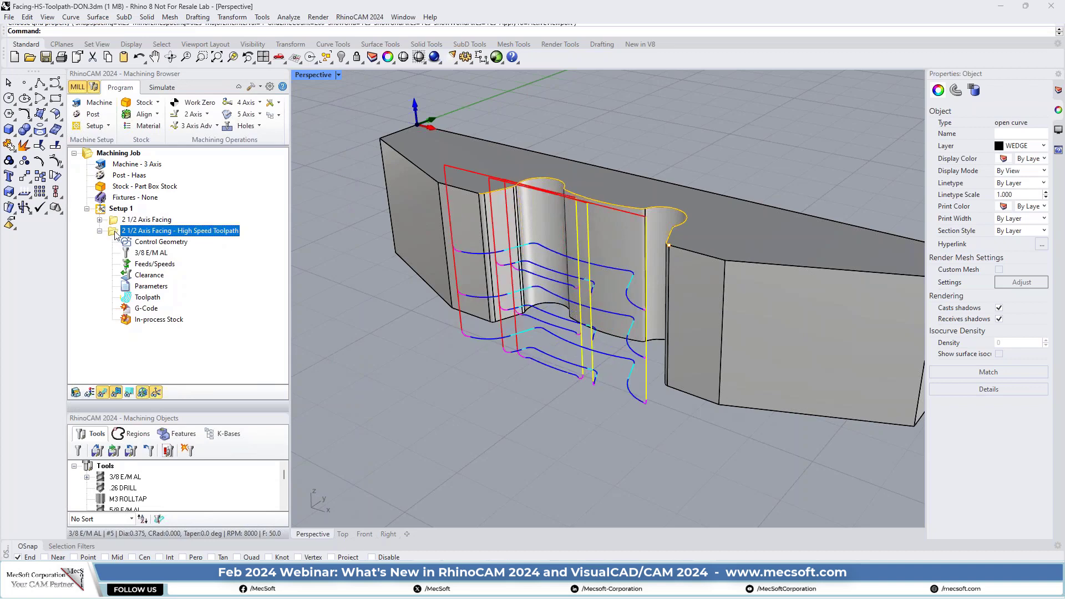
scroll(520, 352, "up", 4)
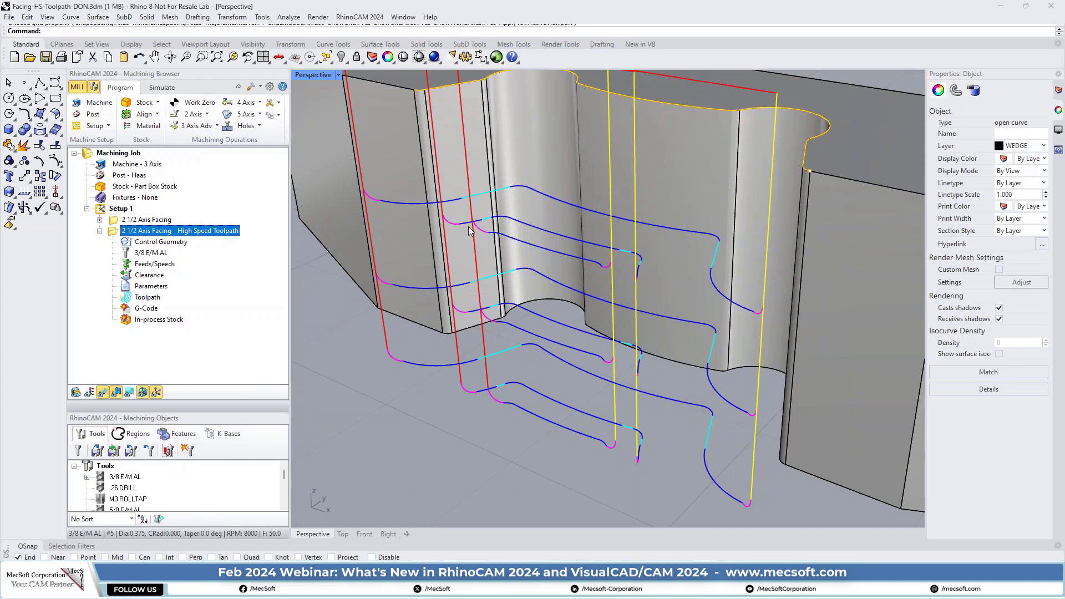
right_click_drag(619, 328, 543, 312)
key("Home")
key("Home")
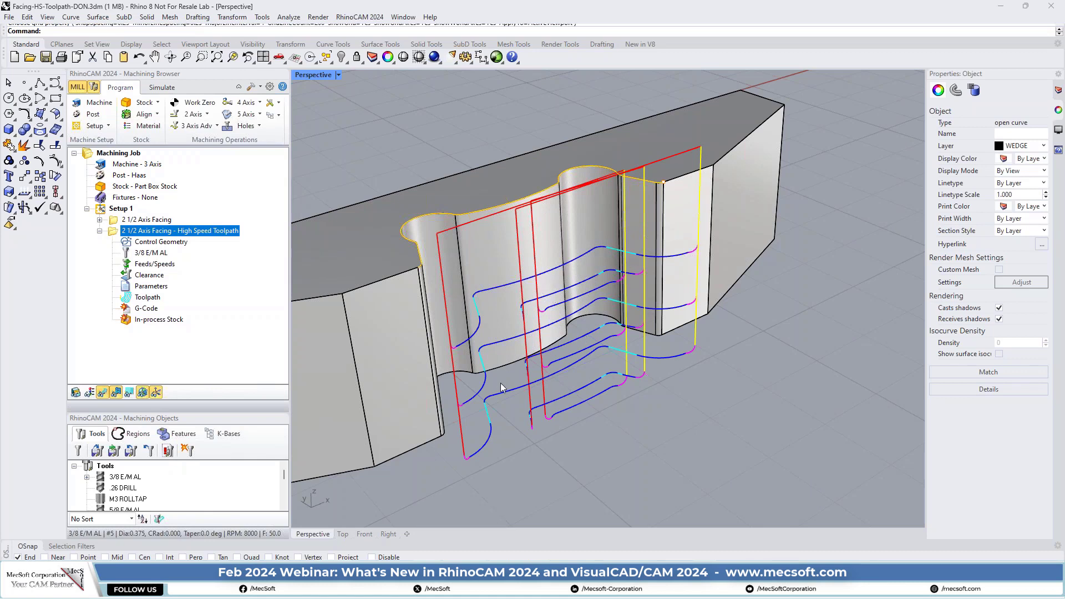
scroll(633, 373, "down", 1)
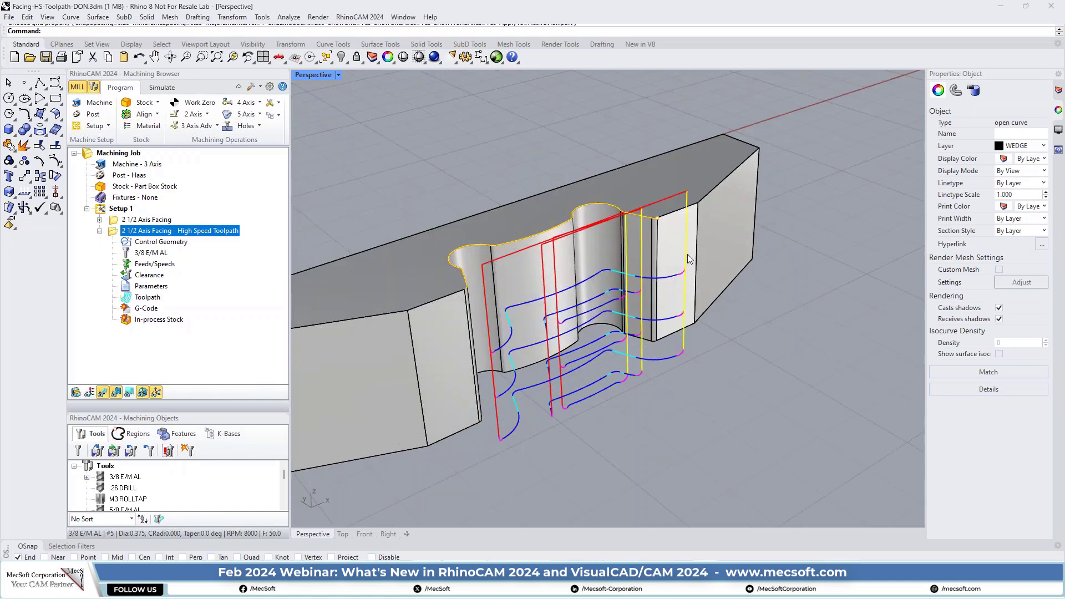
scroll(691, 261, "up", 5)
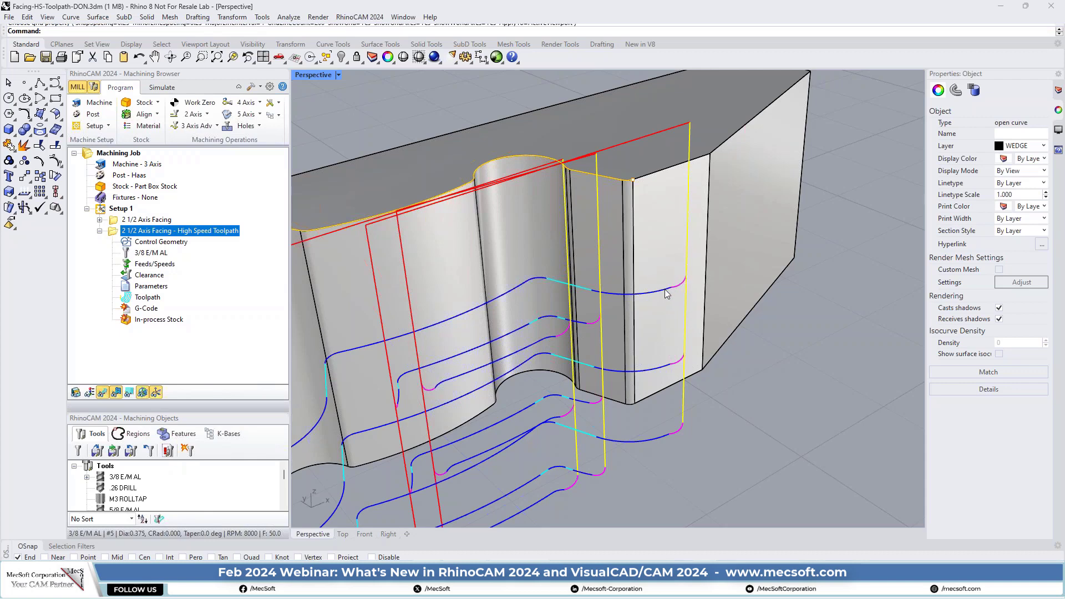
scroll(667, 293, "down", 2)
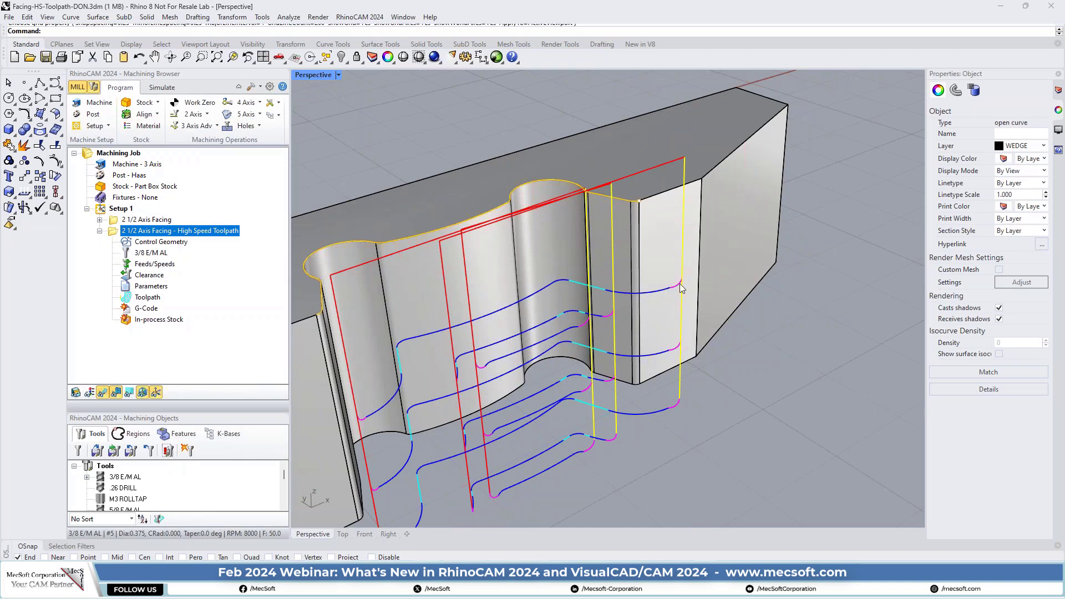
scroll(700, 289, "down", 1)
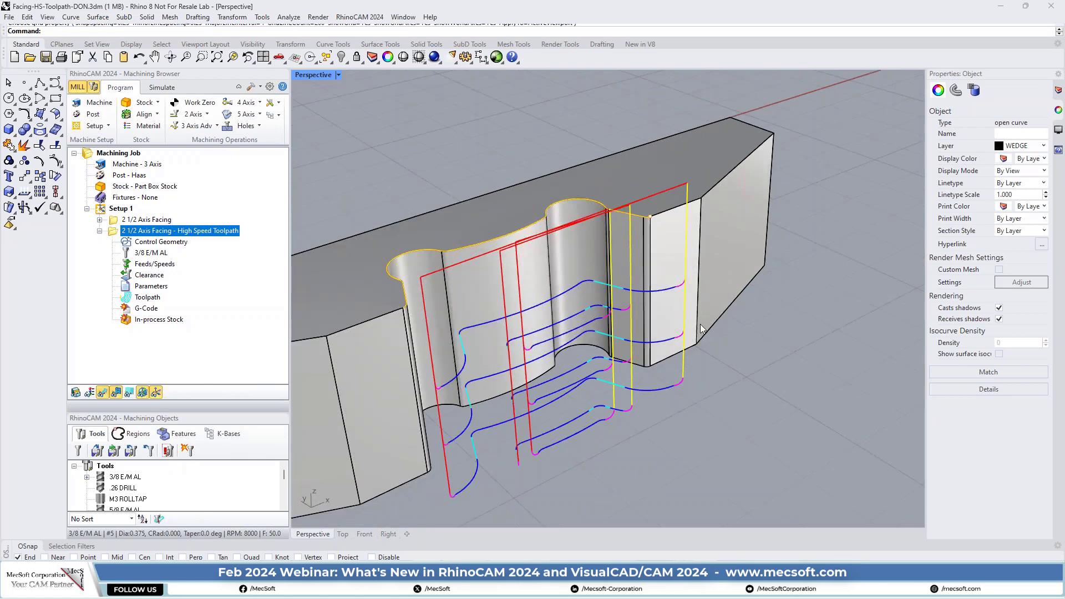
Step: Switch from the High Speed facing toolpath to the open FacingNegativeValues-DON.3dm file
scroll(713, 330, "down", 1)
scroll(570, 407, "up", 2)
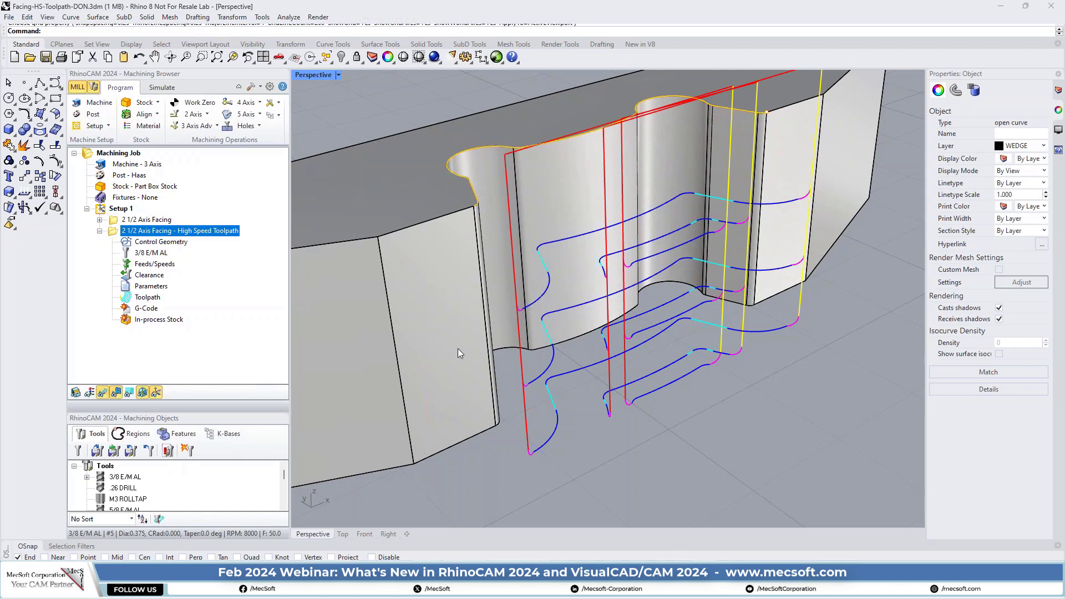
key("alt+Tab")
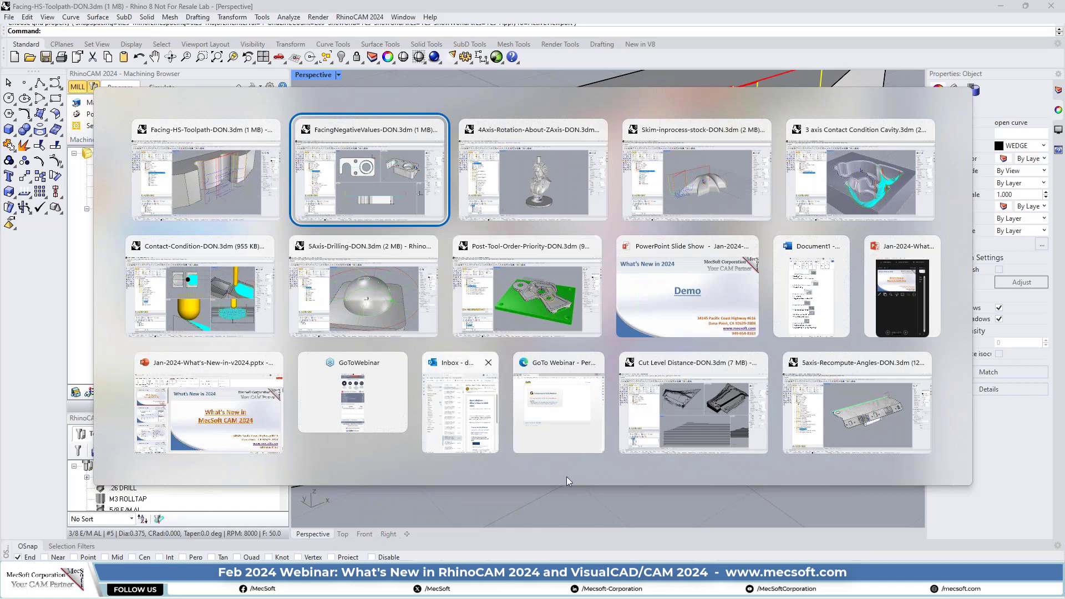
key("Return")
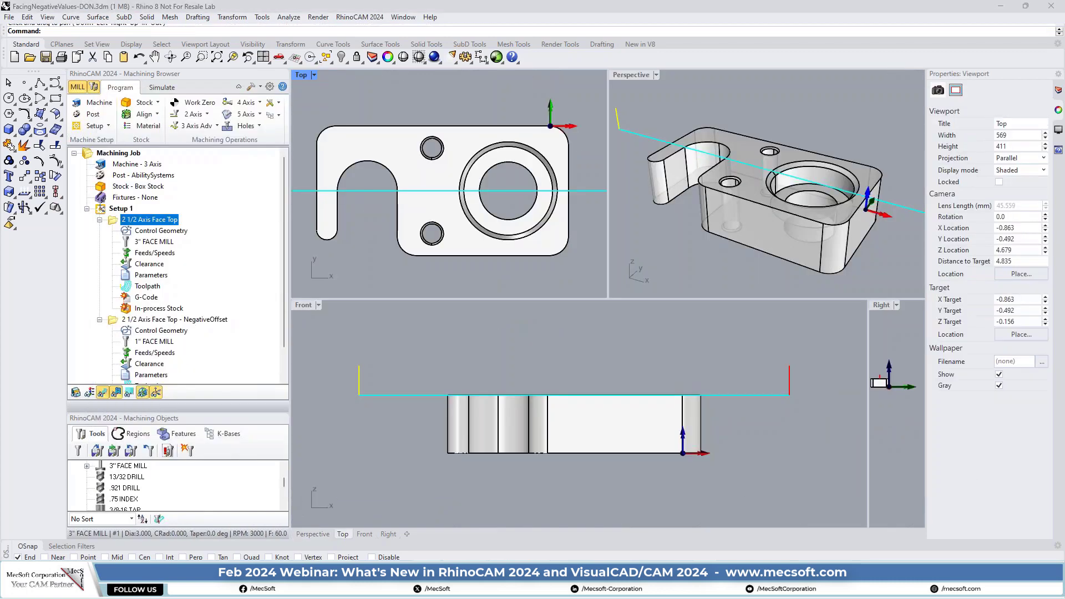
Step: Switch to the PowerPoint slide show and advance from the Demo slide past Licensing to the 5 Axis Machining slide
left_click(614, 535)
left_click(716, 527)
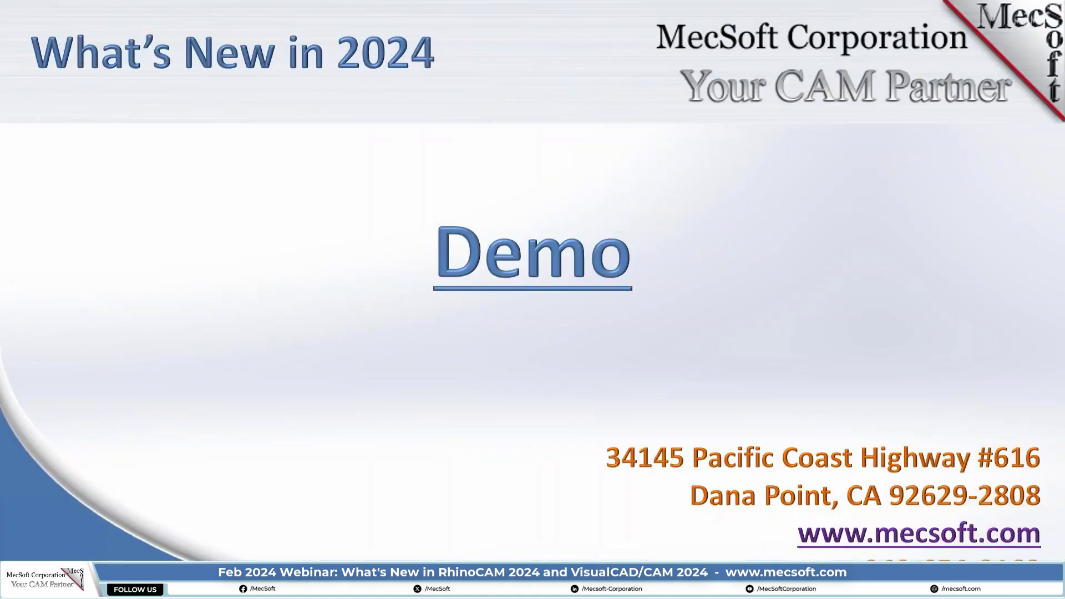
key("Right")
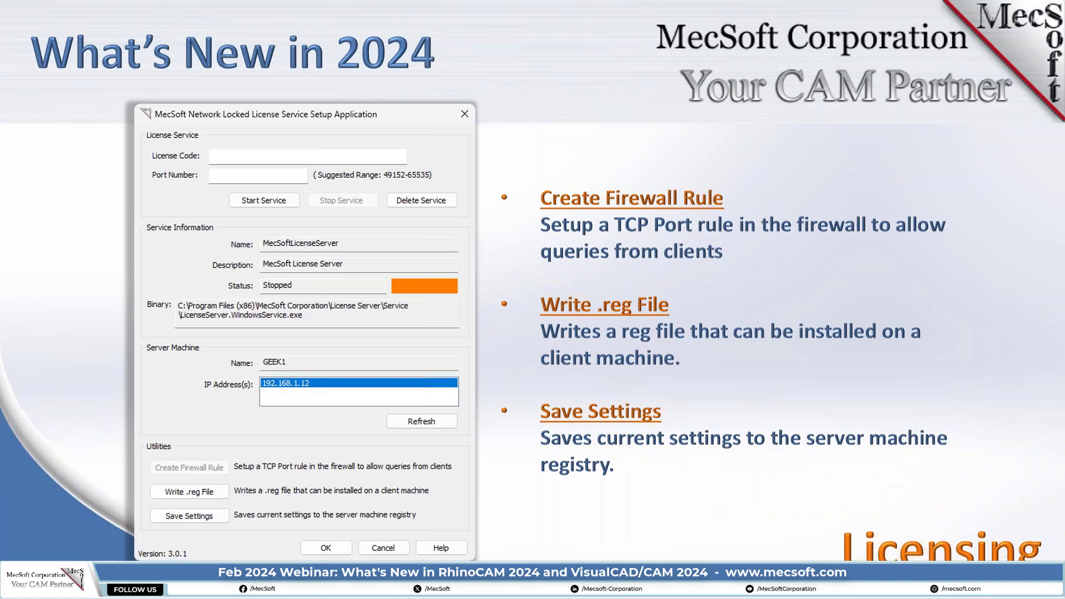
key("Right")
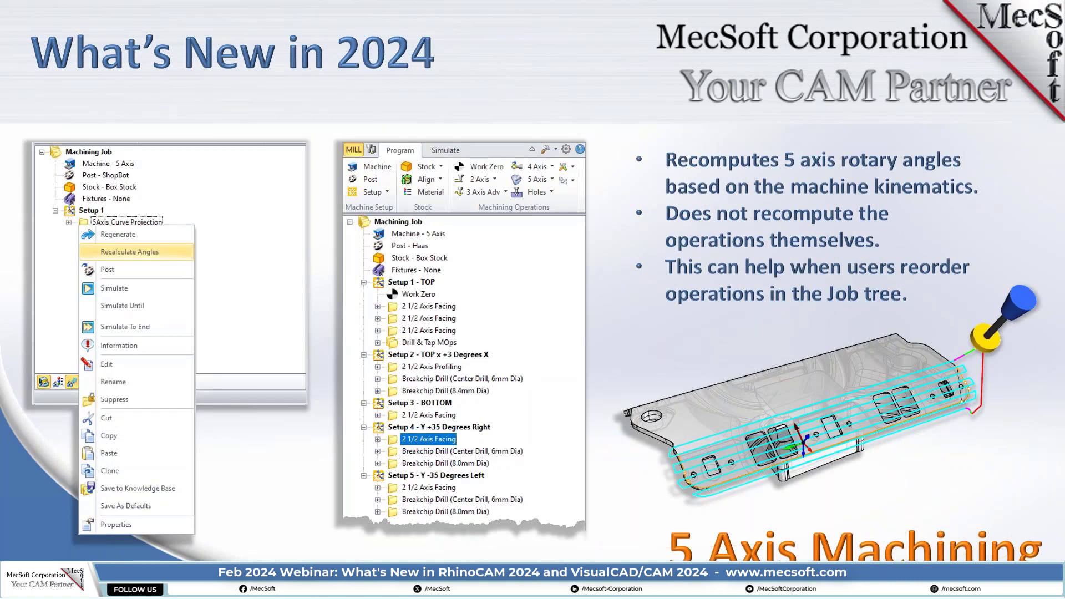
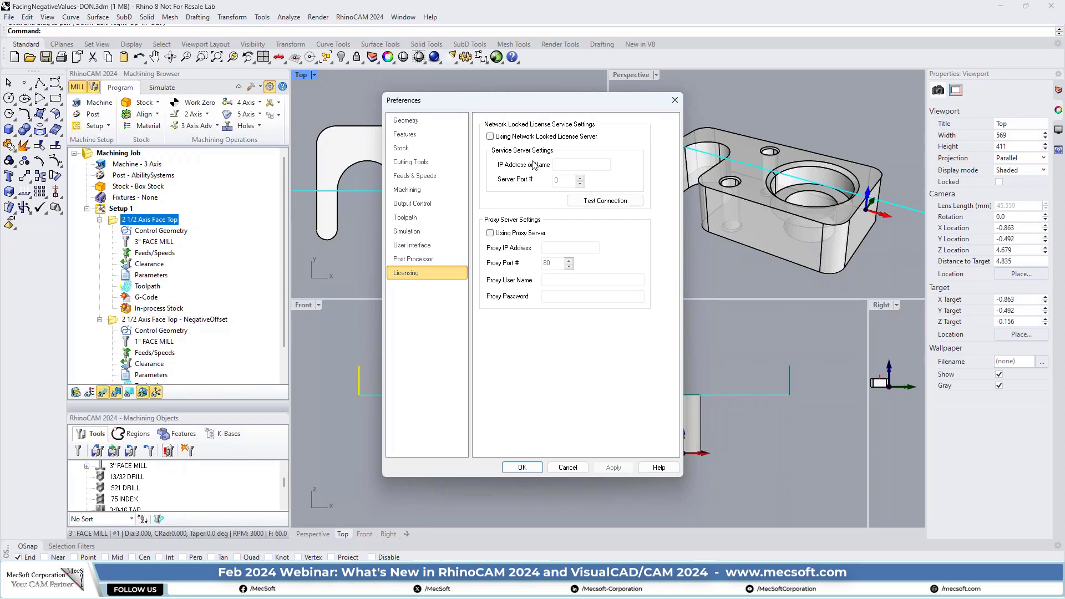
Step: Try enabling Using Network Locked License Server, check the Post Processor preferences, and close the preferences without applying
left_click(491, 137)
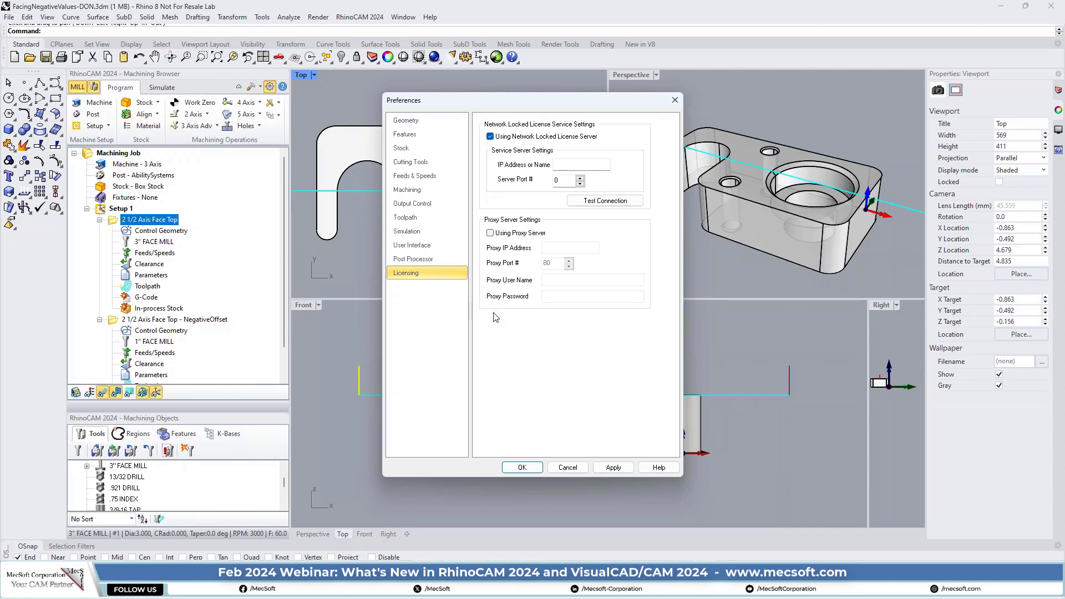
left_click(413, 258)
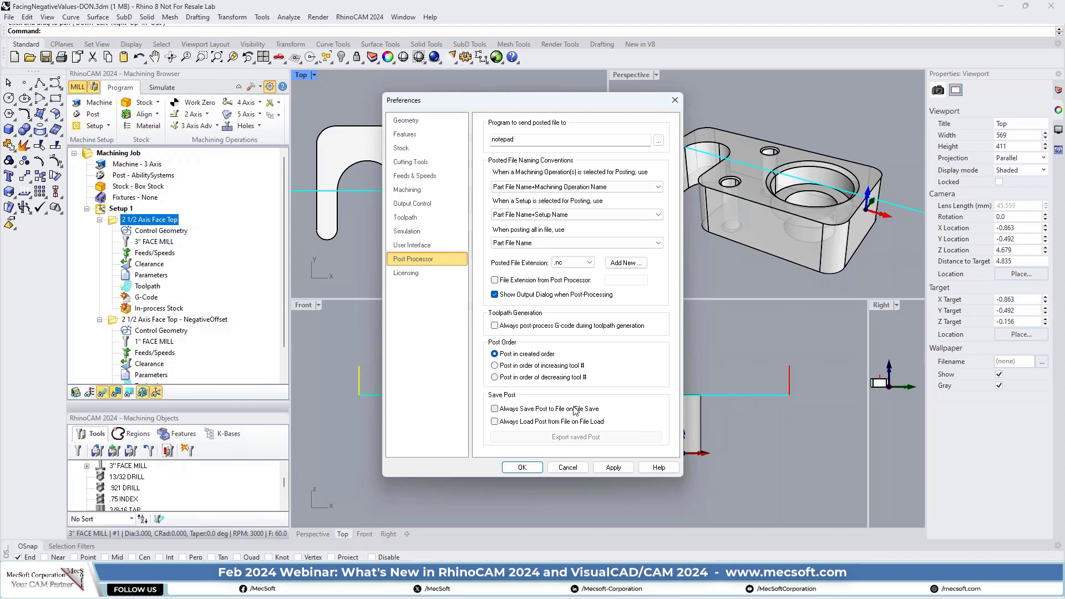
left_click(675, 101)
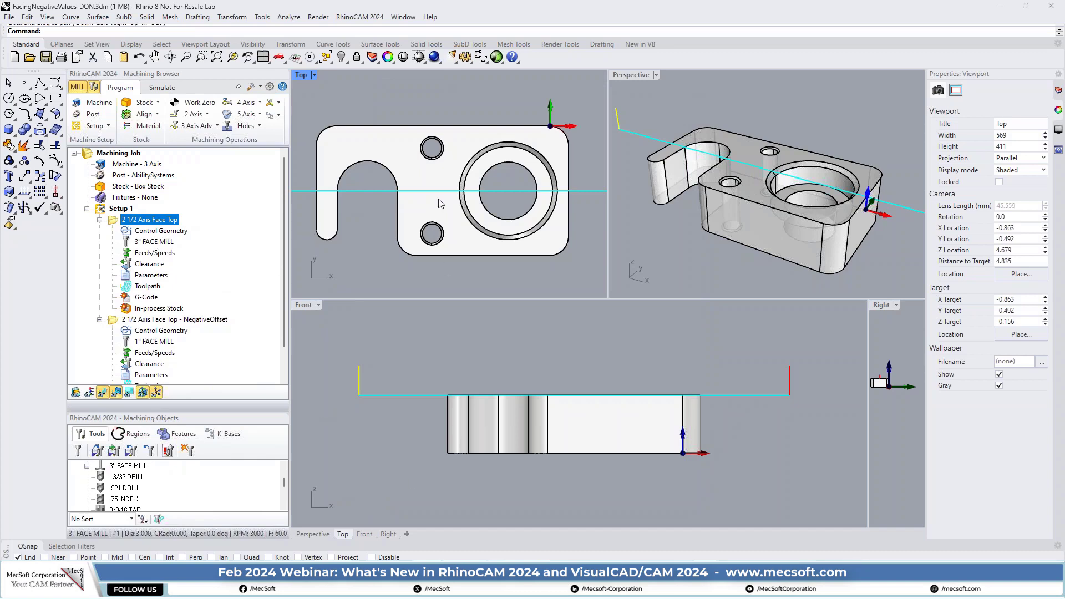
Step: Open the Machining preferences and examine the knowledge bases available for loading default machining operation parameters
left_click(270, 86)
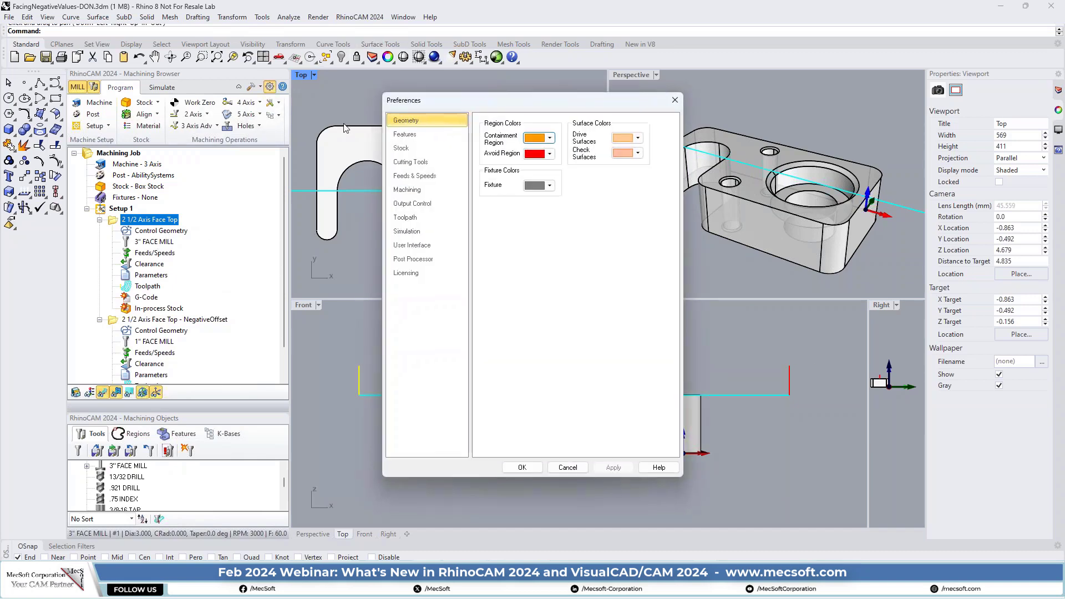
left_click(407, 189)
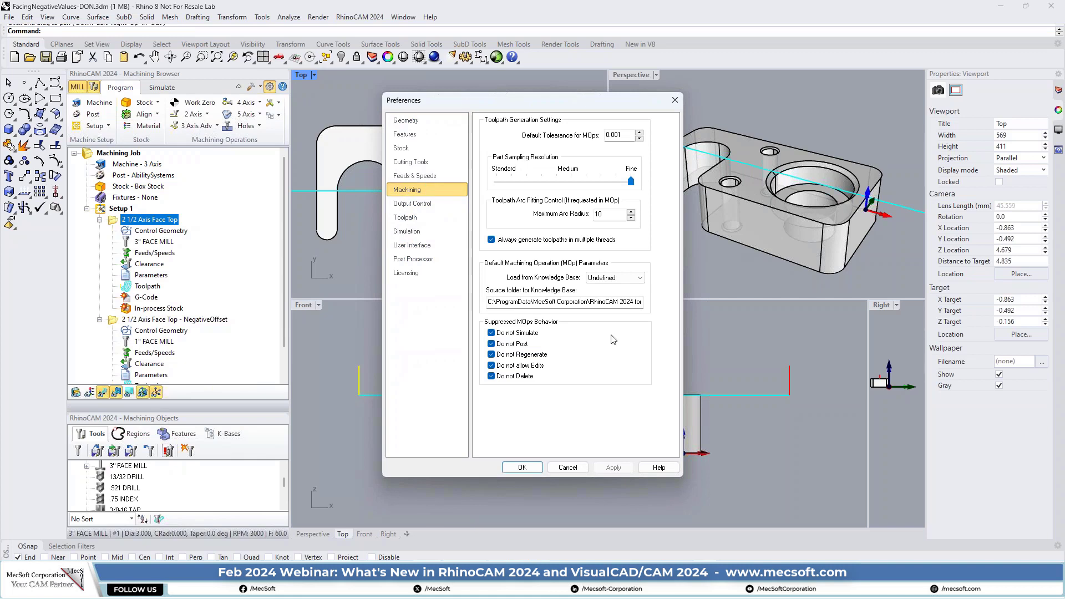
left_click(638, 277)
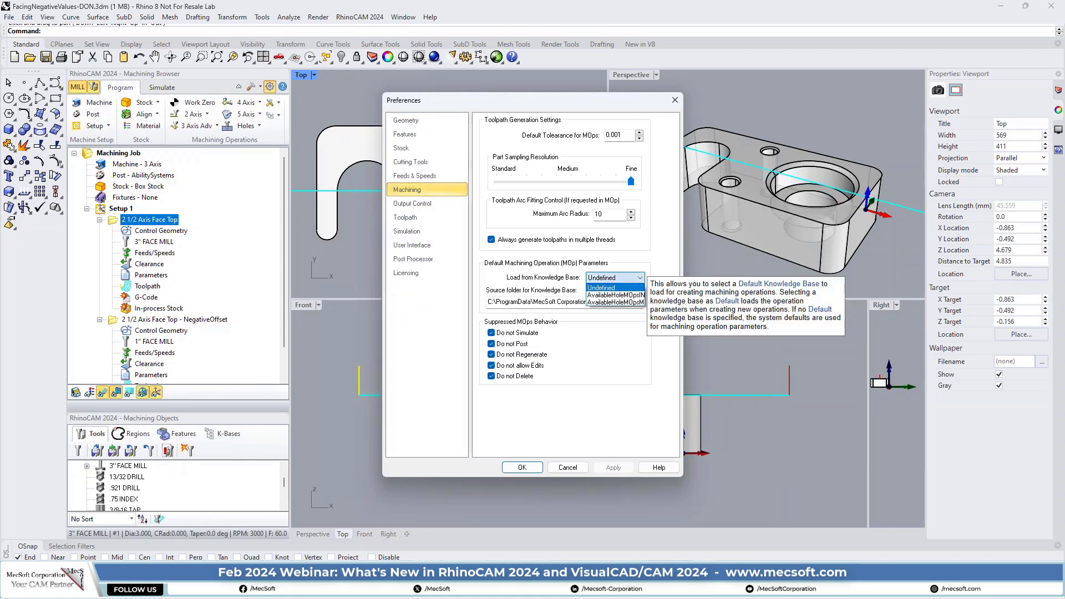
left_click(668, 259)
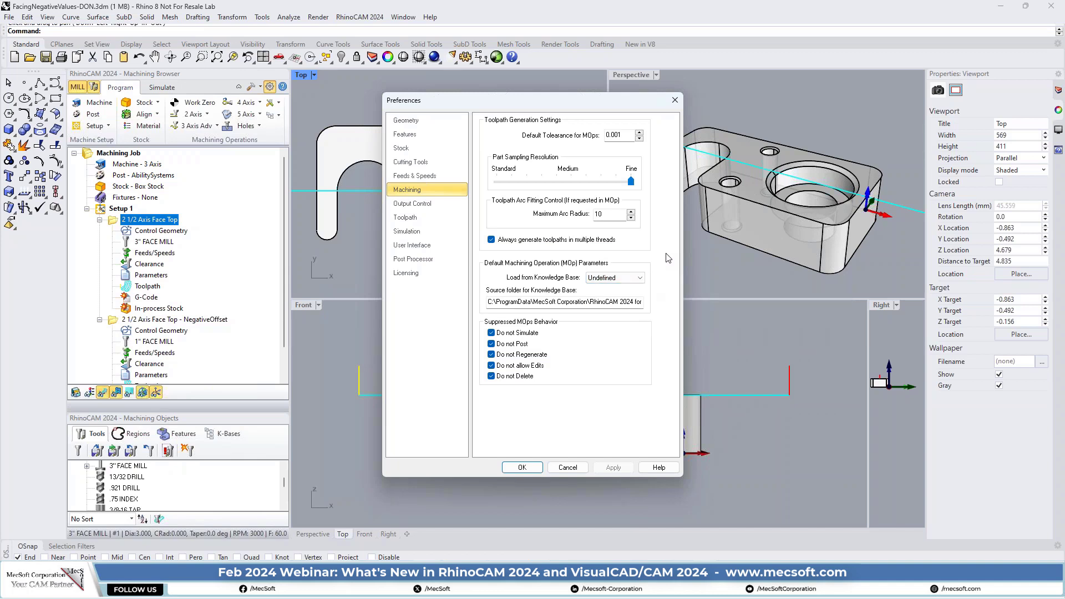